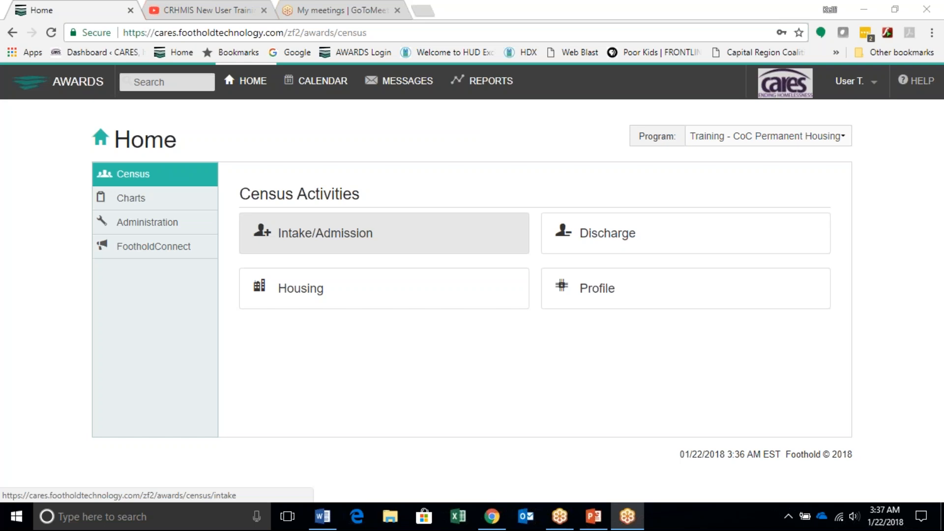
Open the intake search, set the program to Training - Street Outreach, and run the search with the default criteria
click(354, 231)
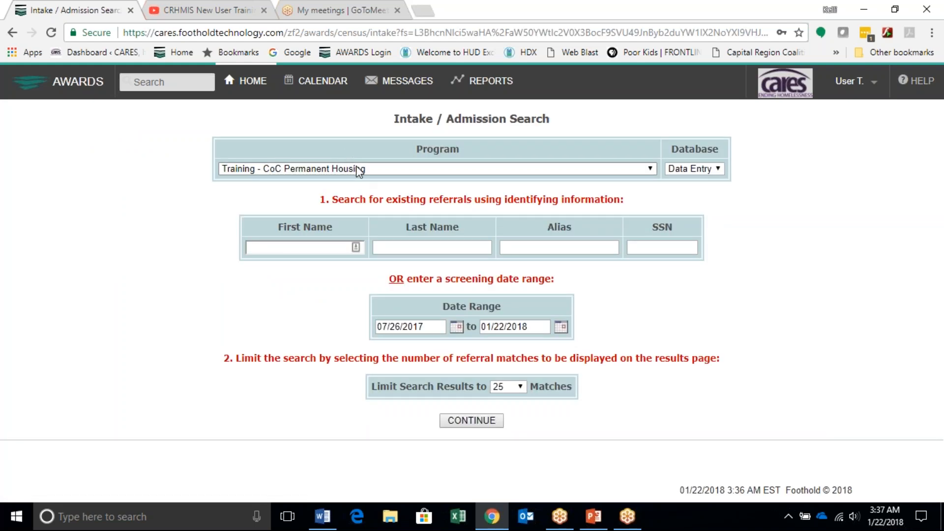
click(356, 166)
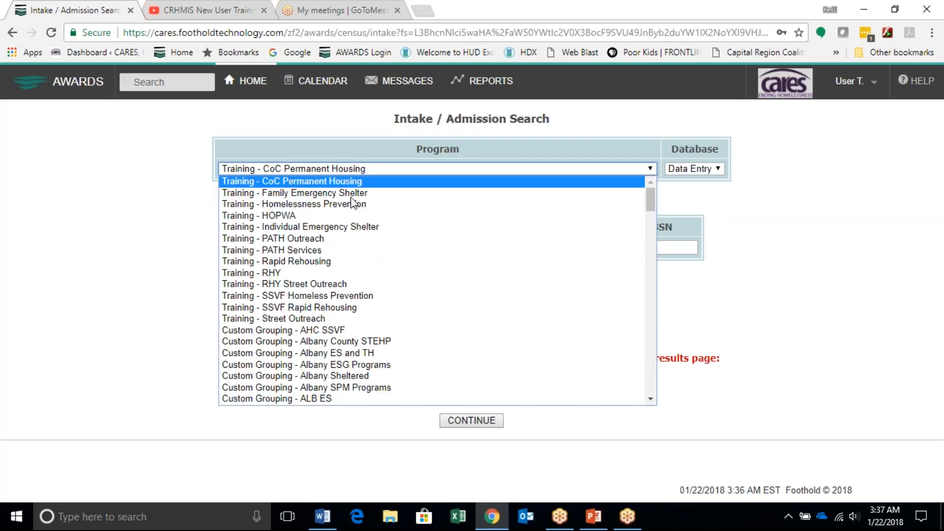
click(344, 310)
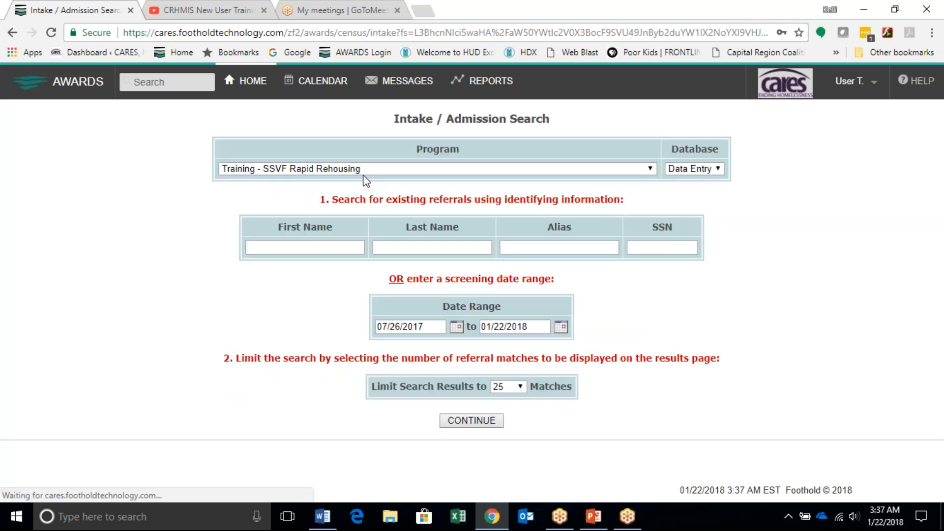
click(364, 170)
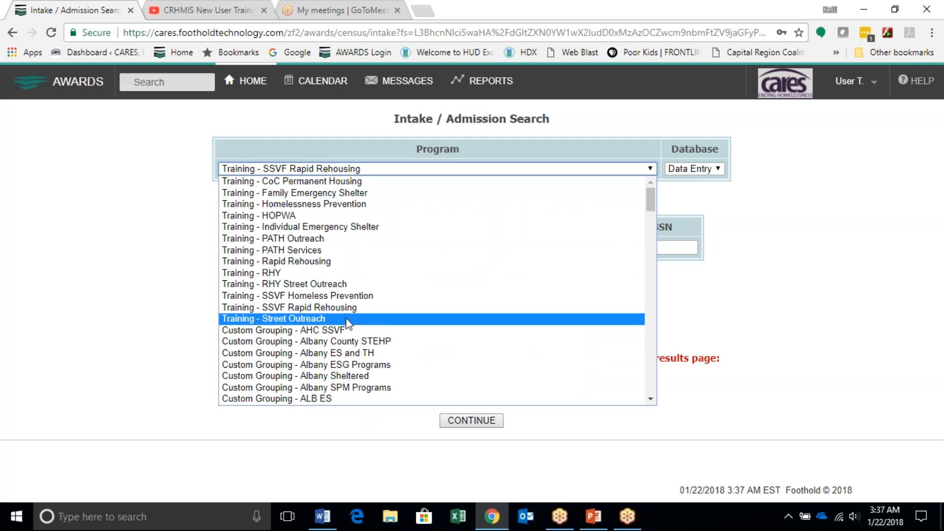
click(342, 320)
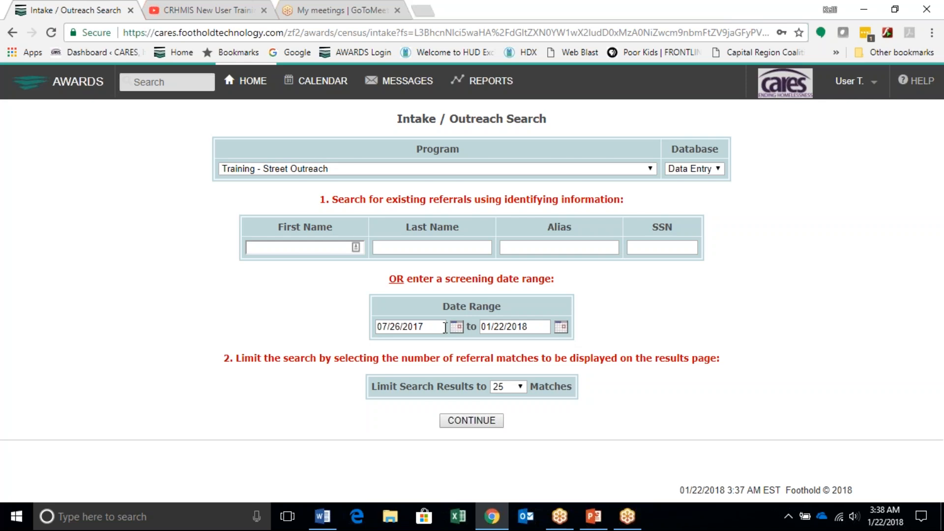
click(473, 422)
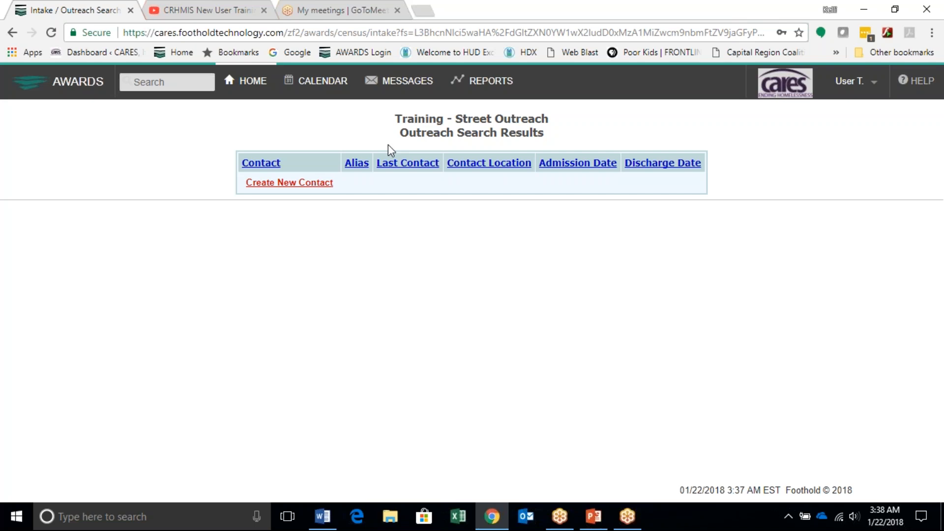
Create a new outreach contact and set its initial contact date to 01/01/2018
click(280, 183)
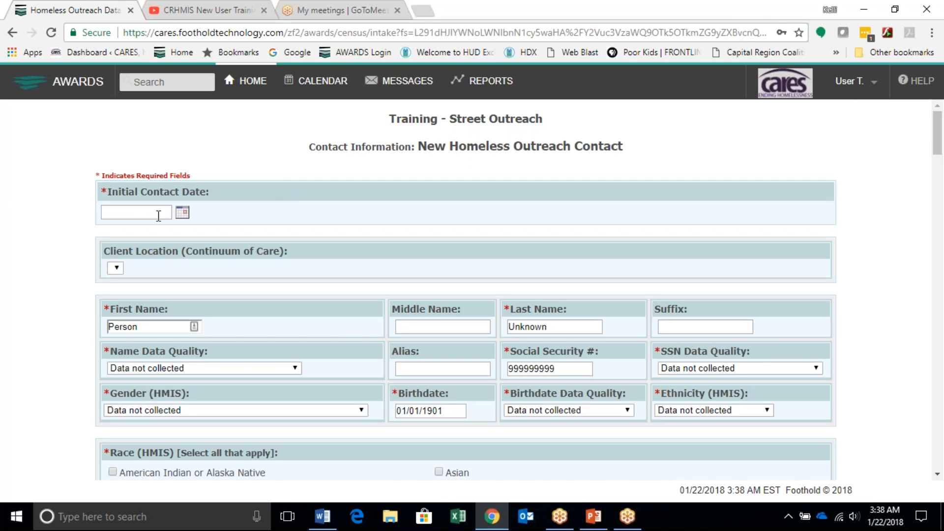
click(183, 214)
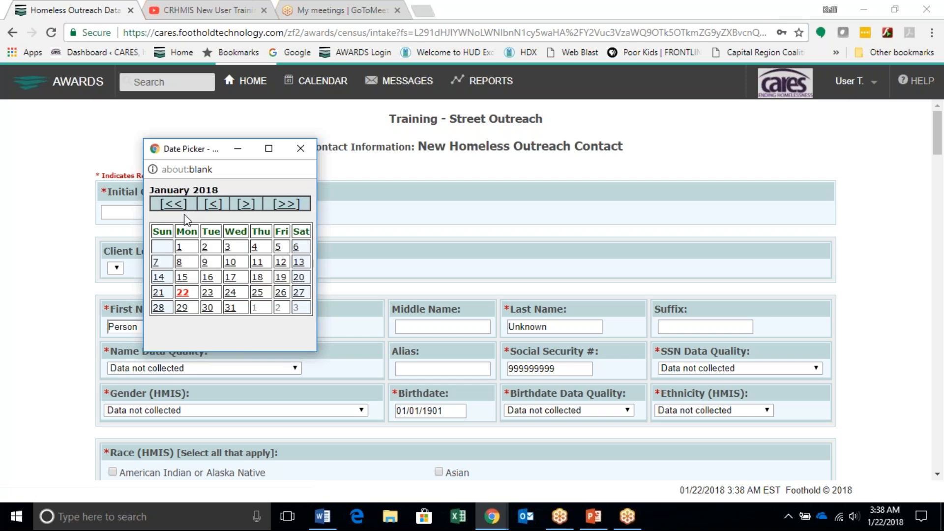
click(178, 251)
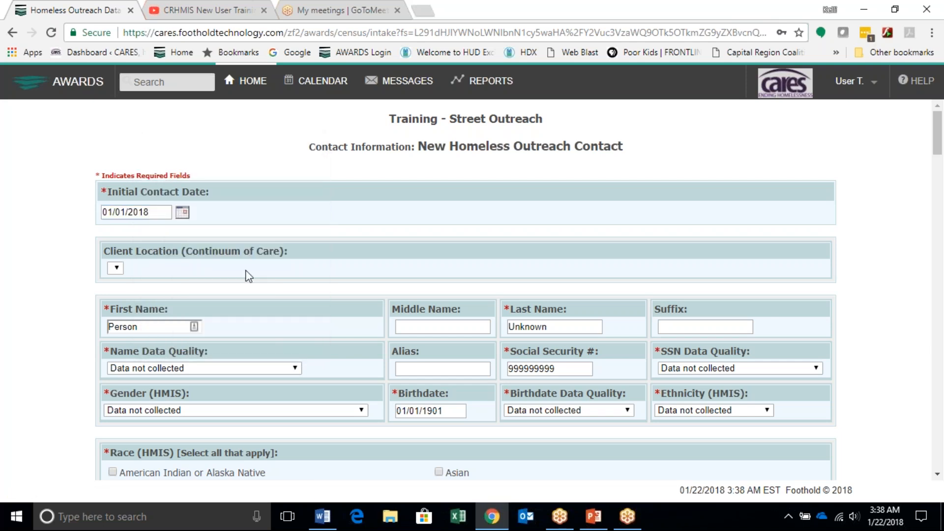
Enter the client's first and last name and set Name Data Quality to Full name reported
scroll(248, 275, down, 2)
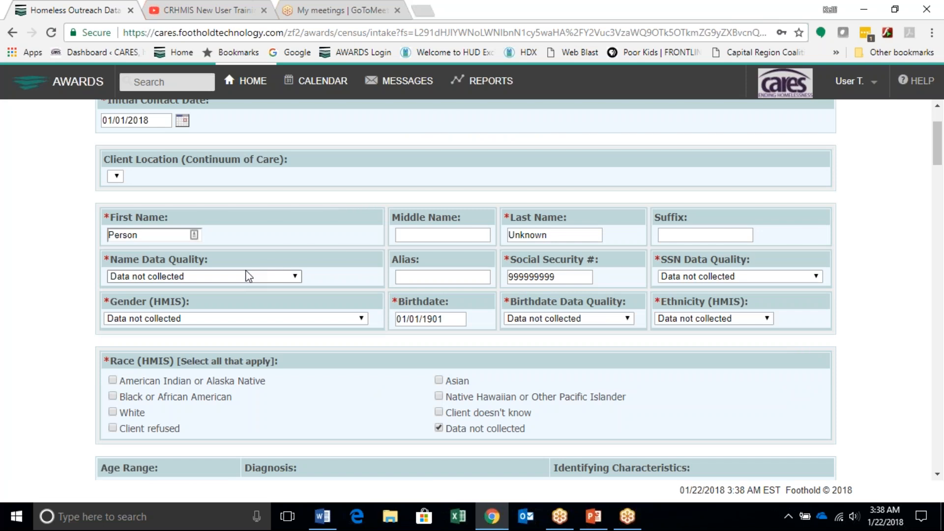
scroll(279, 275, down, 2)
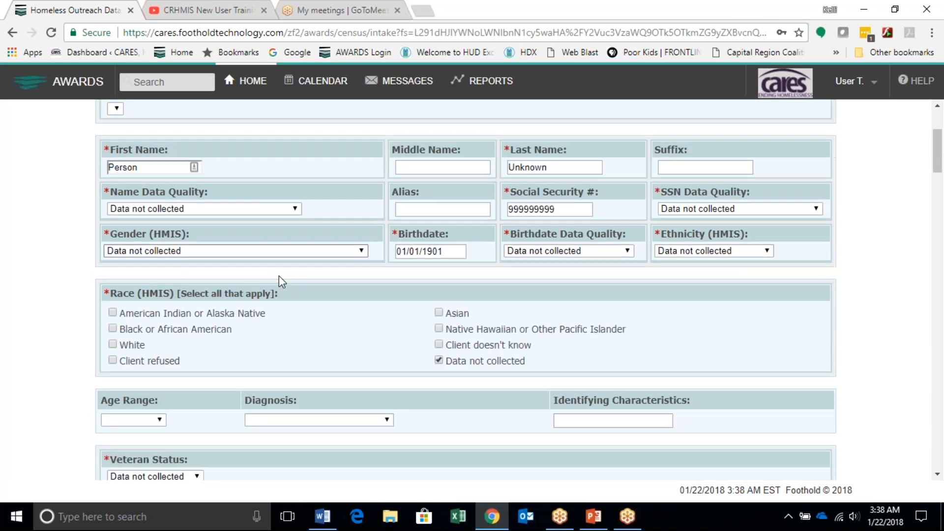
scroll(279, 275, down, 3)
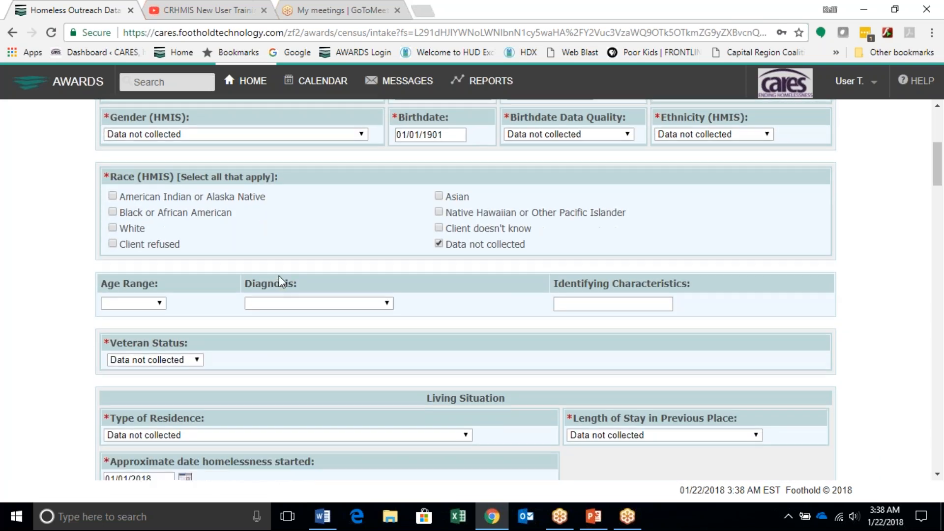
scroll(278, 275, up, 6)
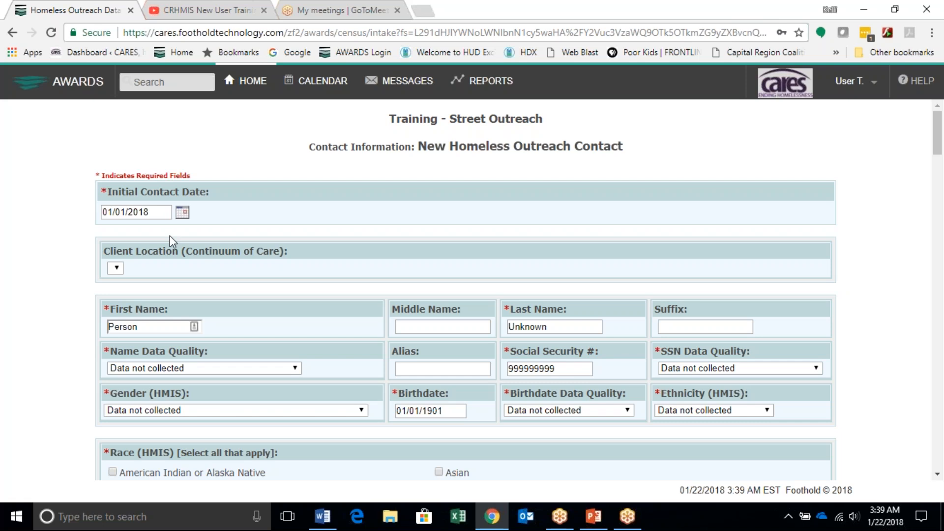
scroll(170, 241, down, 2)
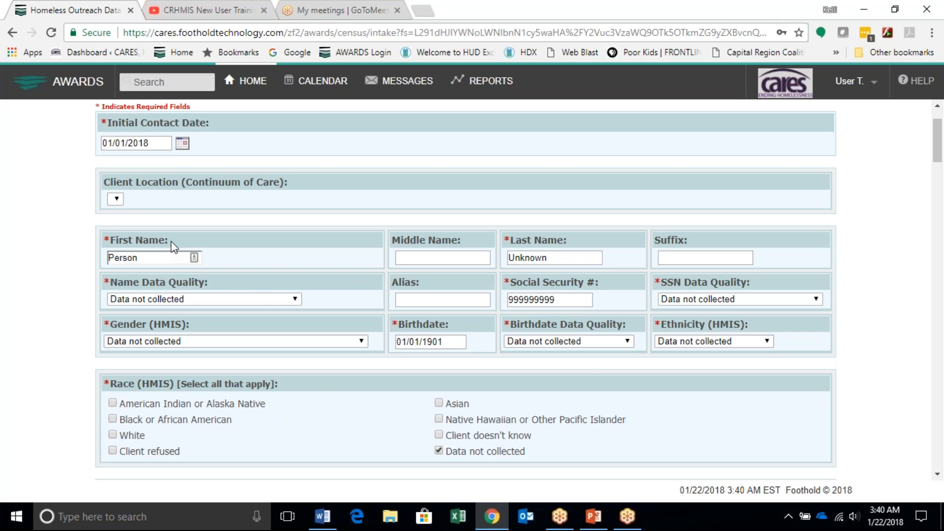
drag(146, 256, 107, 260)
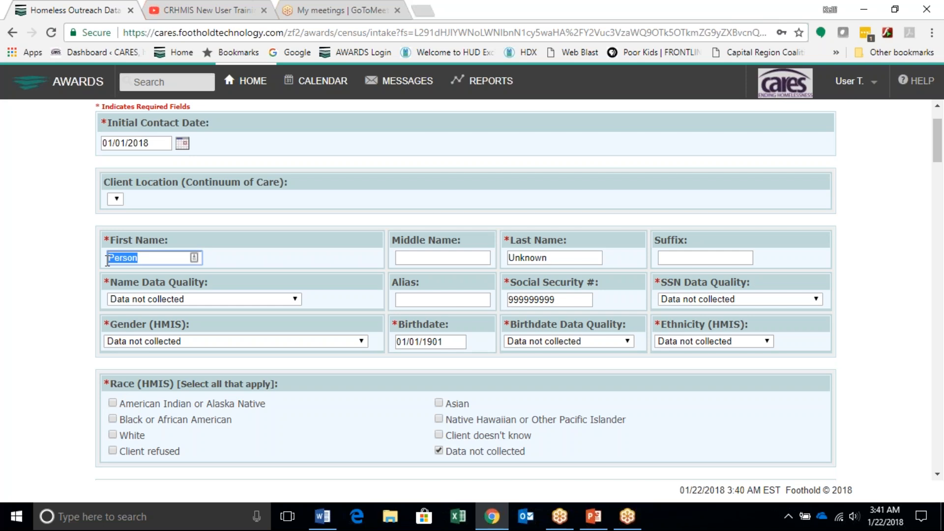
text(Ava)
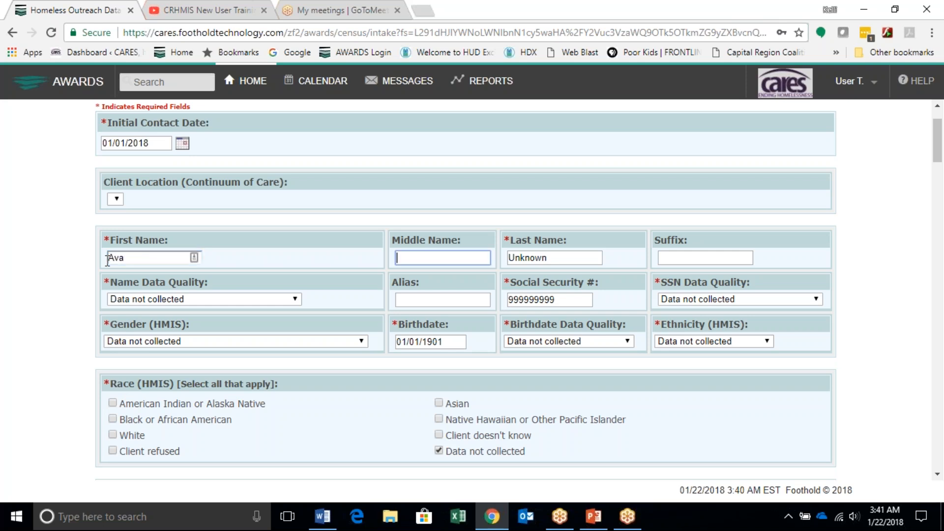
key(Tab)
text(Cado)
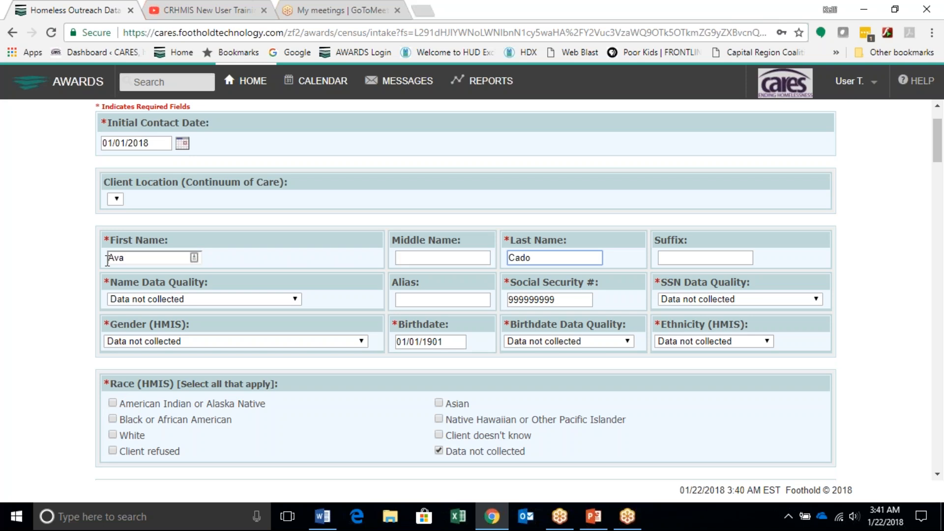
click(255, 299)
click(214, 325)
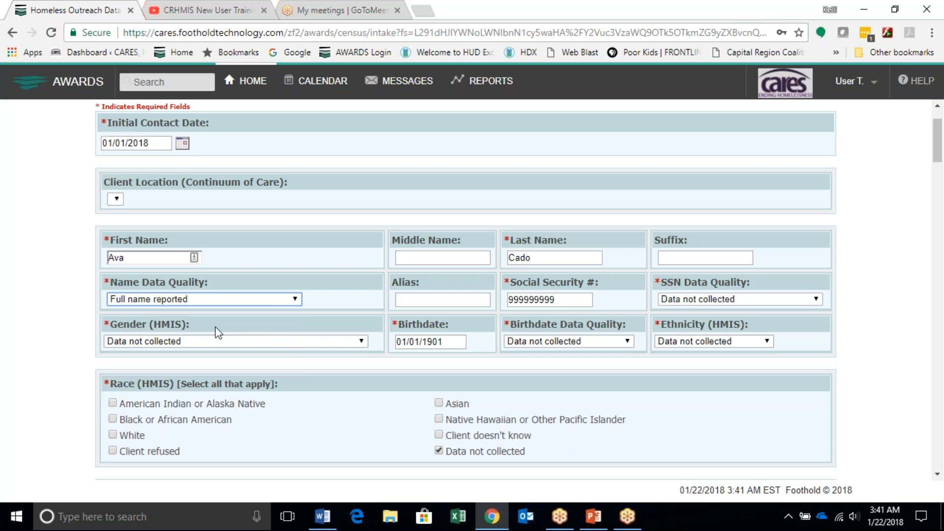
Set Income from Any Source to Data not collected
scroll(216, 333, down, 2)
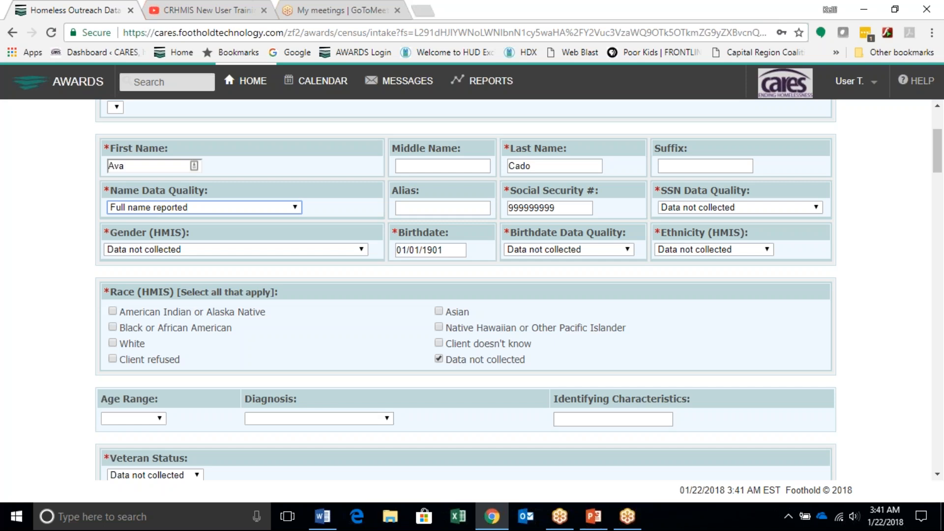
scroll(352, 359, down, 3)
scroll(349, 364, down, 2)
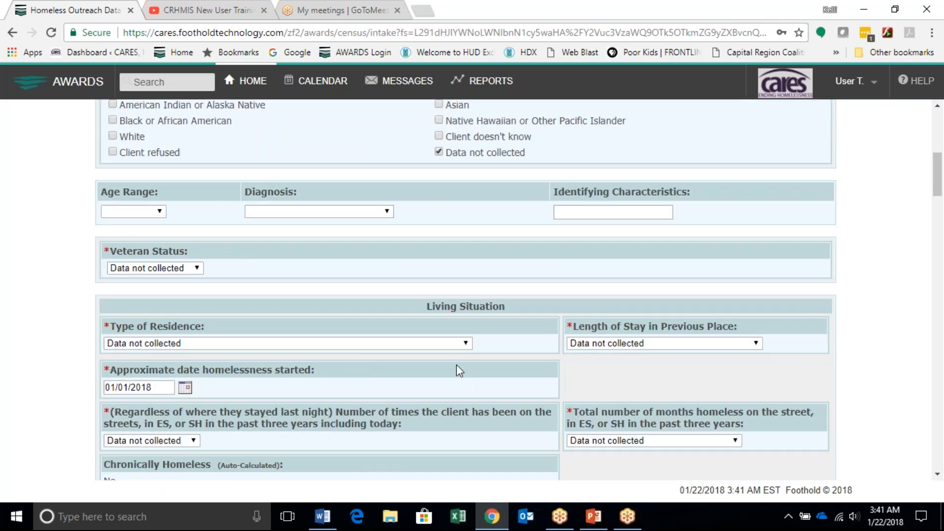
scroll(434, 365, down, 1)
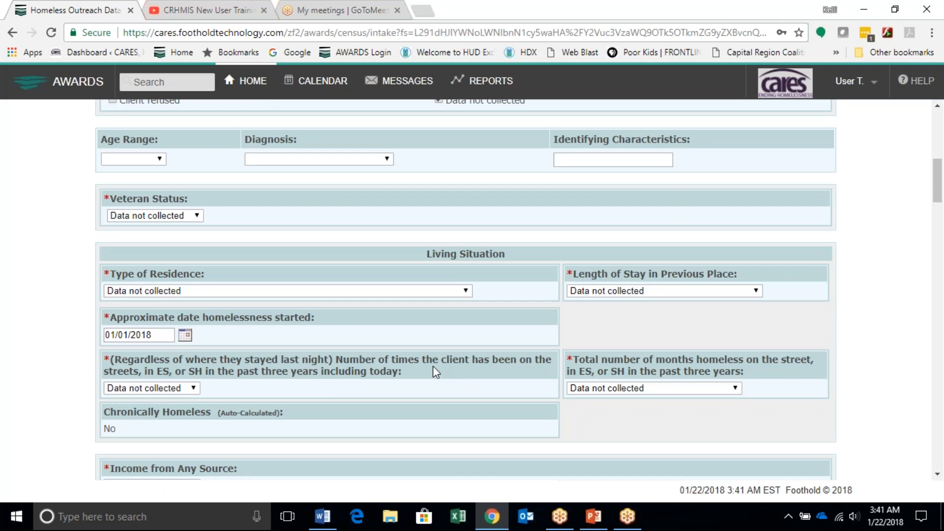
scroll(433, 365, down, 1)
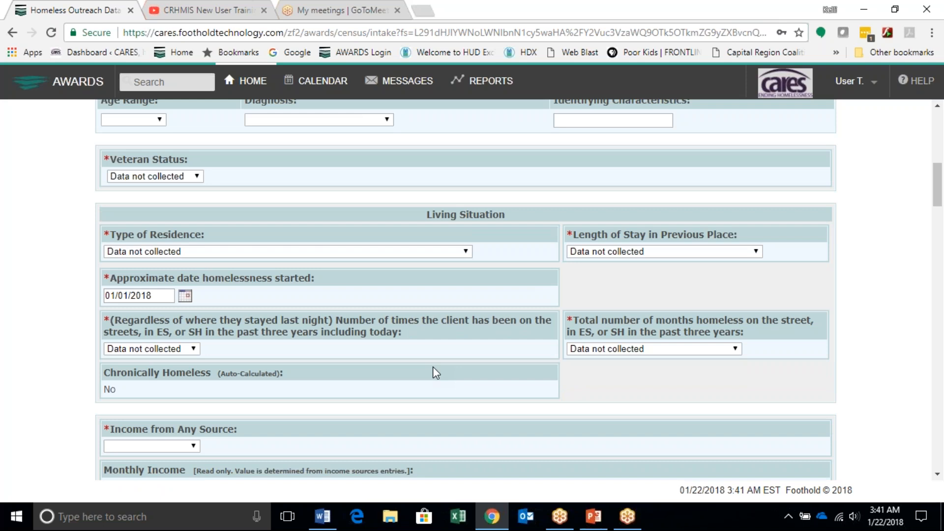
scroll(404, 368, down, 3)
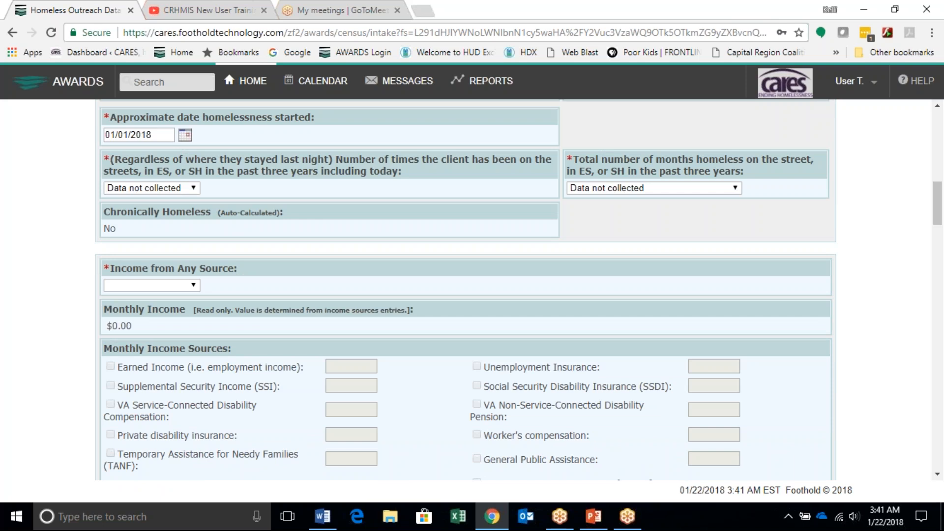
click(199, 294)
click(126, 353)
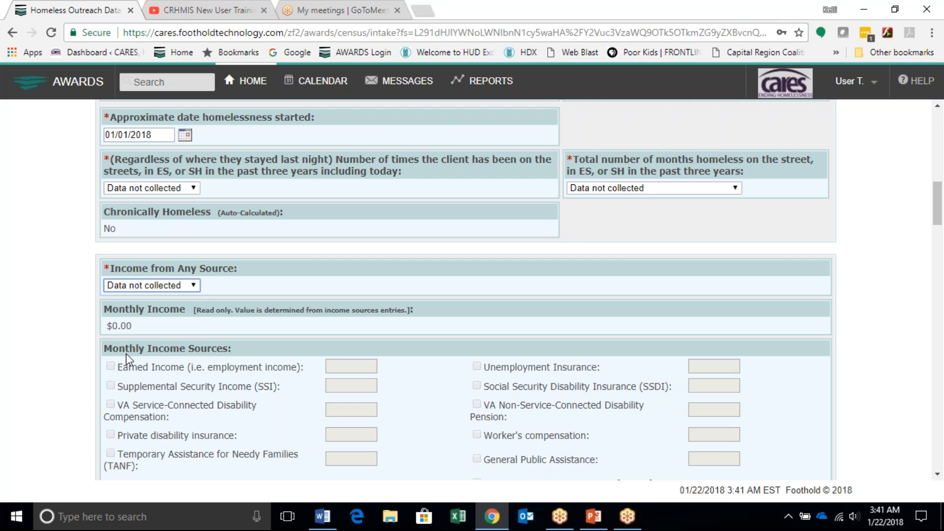
Set Non-Cash Benefits from Any Source to Data not collected
scroll(126, 353, down, 3)
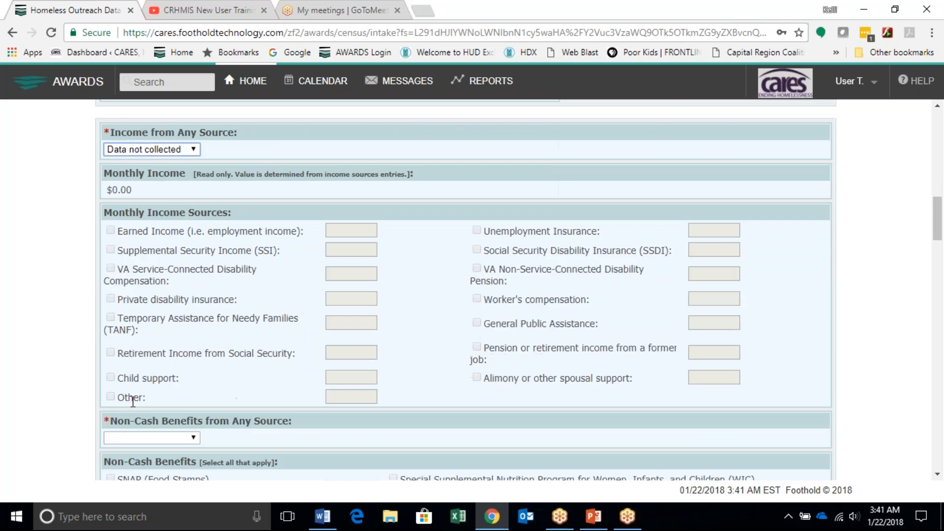
scroll(132, 401, down, 1)
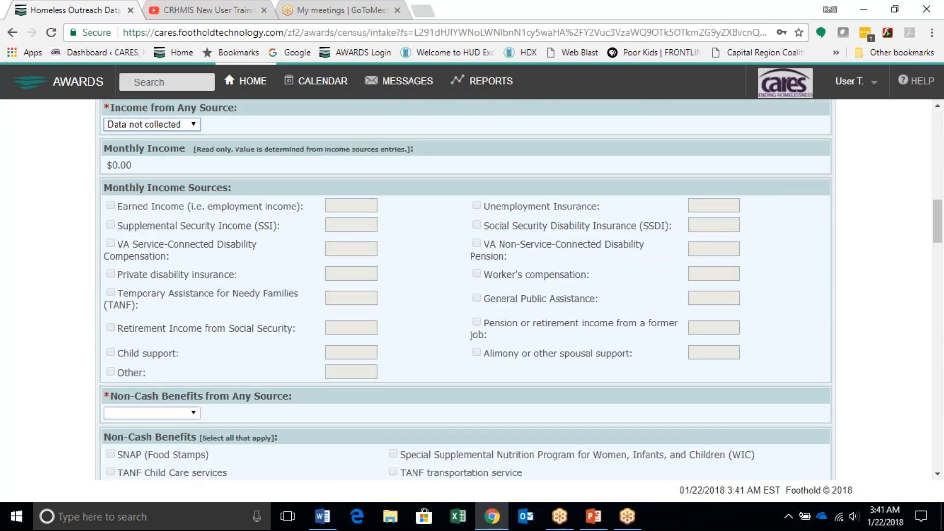
click(167, 409)
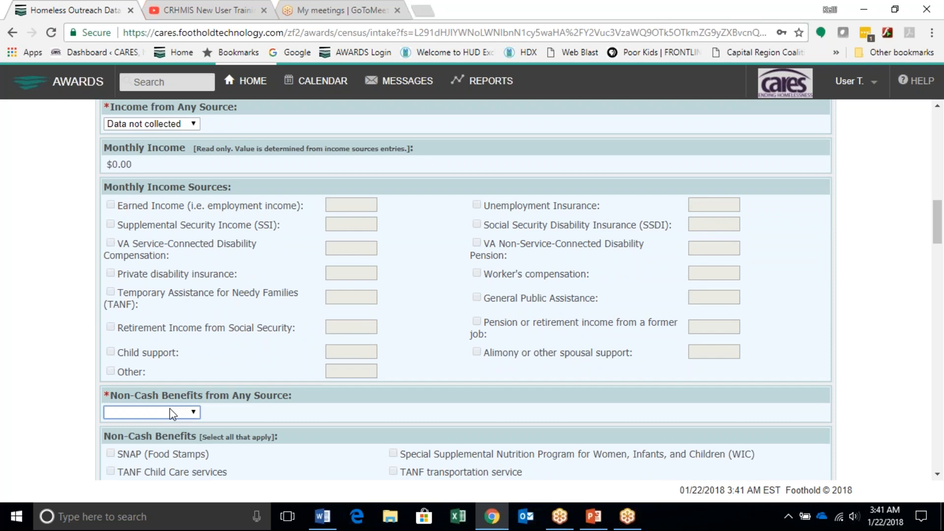
scroll(194, 344, down, 2)
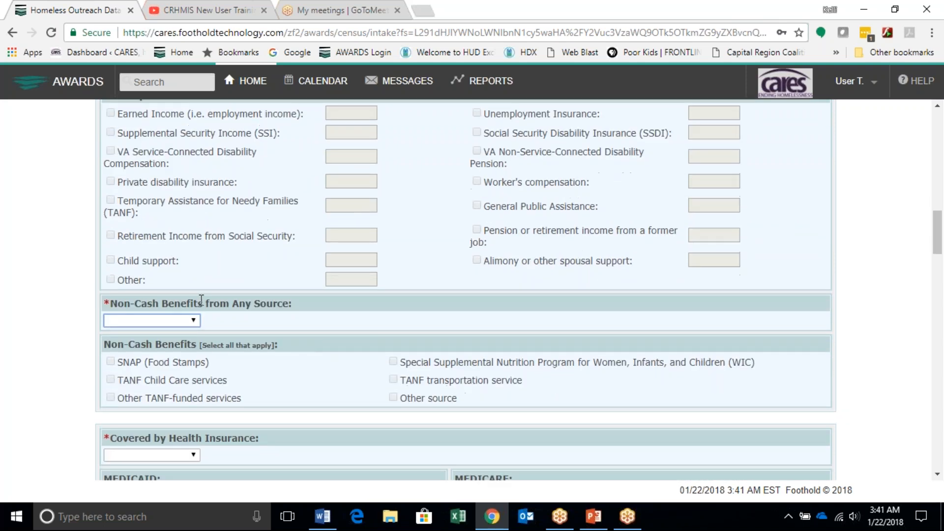
click(189, 321)
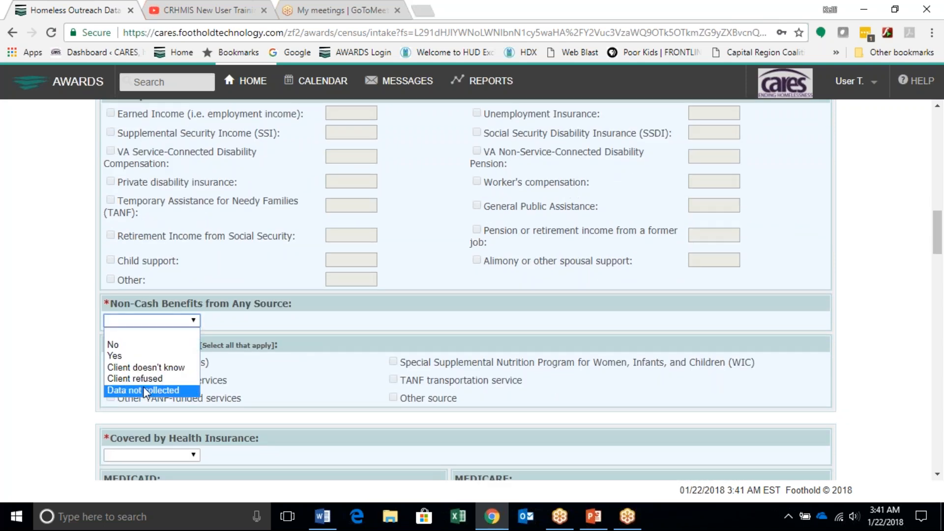
click(143, 388)
Set Covered by Health Insurance to Data not collected
scroll(162, 364, down, 2)
scroll(169, 348, down, 1)
click(175, 338)
click(161, 410)
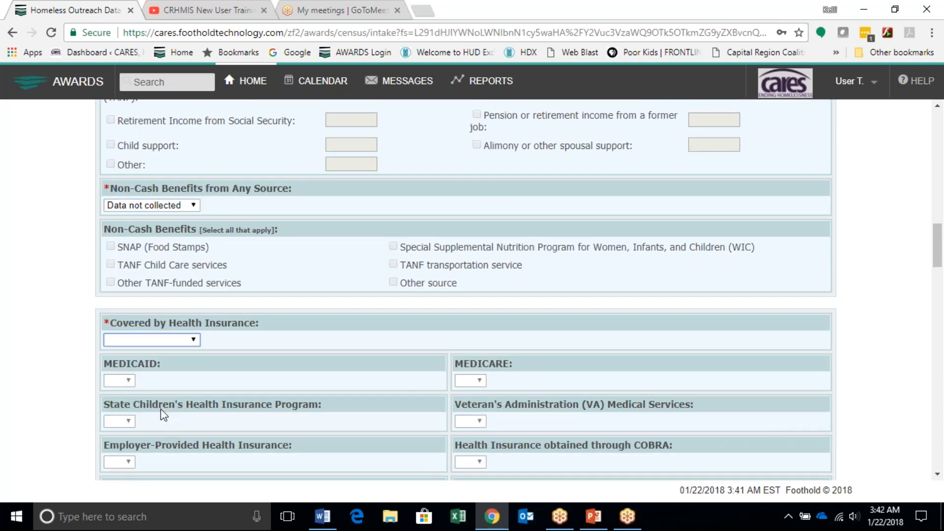
Set the Domestic Violence Information Date to 1/1/18 and Domestic Violence Victim/Survivor to Data not collected
scroll(216, 408, down, 3)
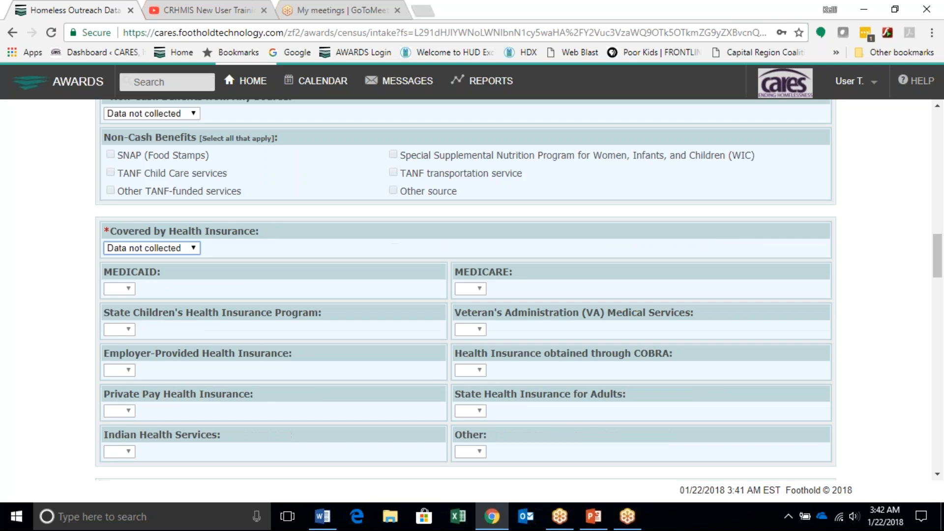
scroll(217, 405, down, 4)
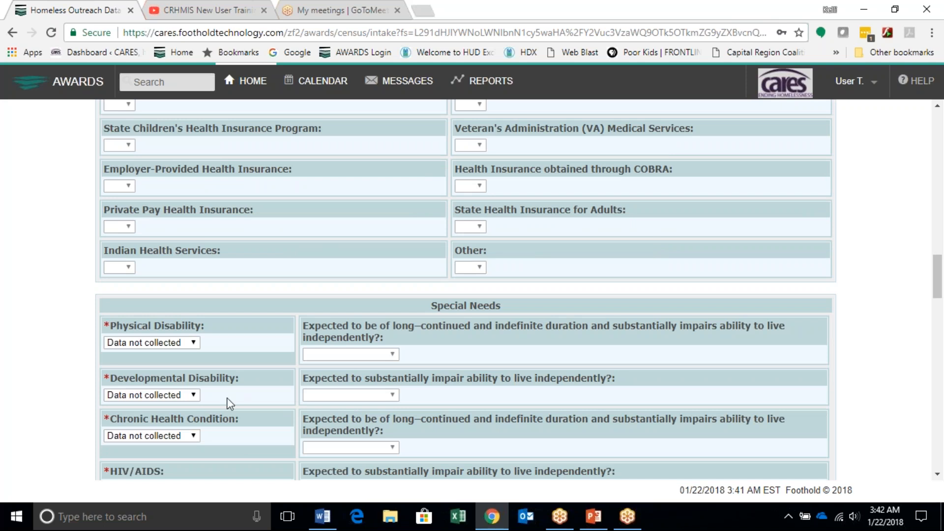
scroll(236, 397, down, 7)
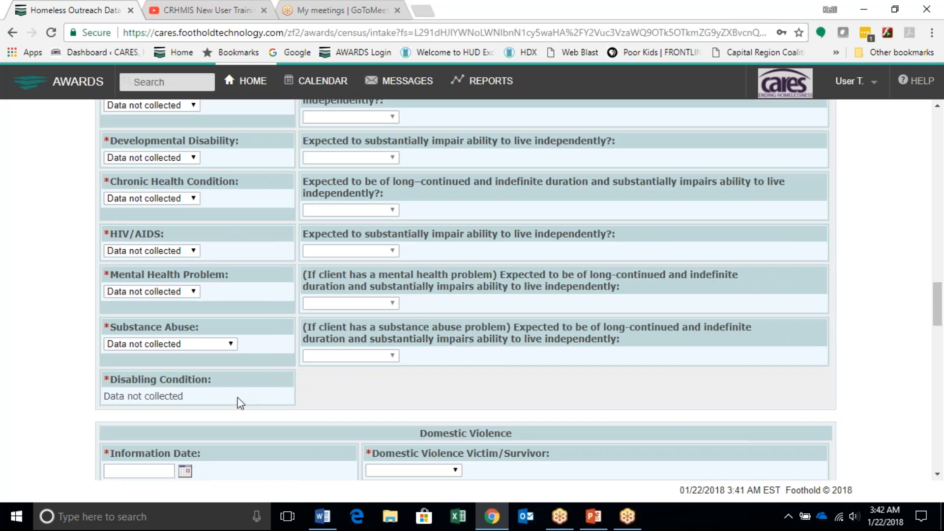
scroll(240, 403, down, 2)
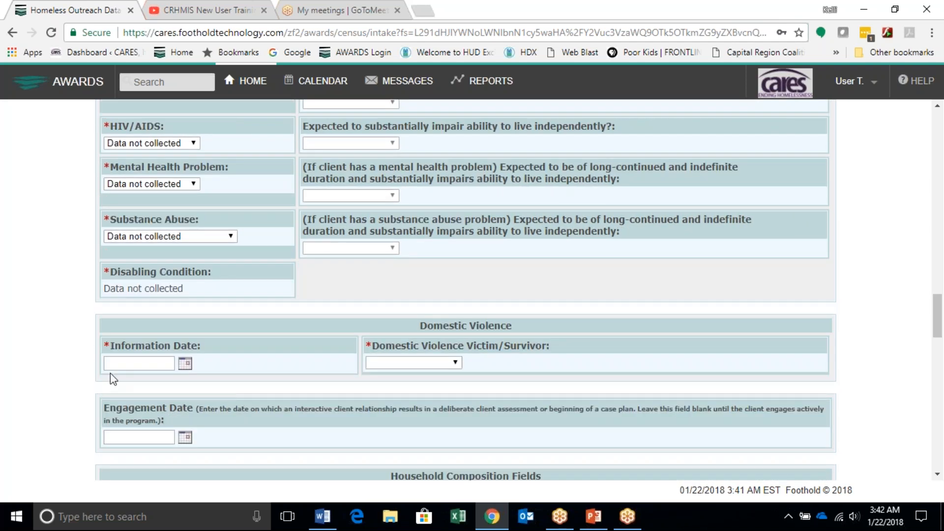
click(130, 364)
text(1/1/18)
click(386, 364)
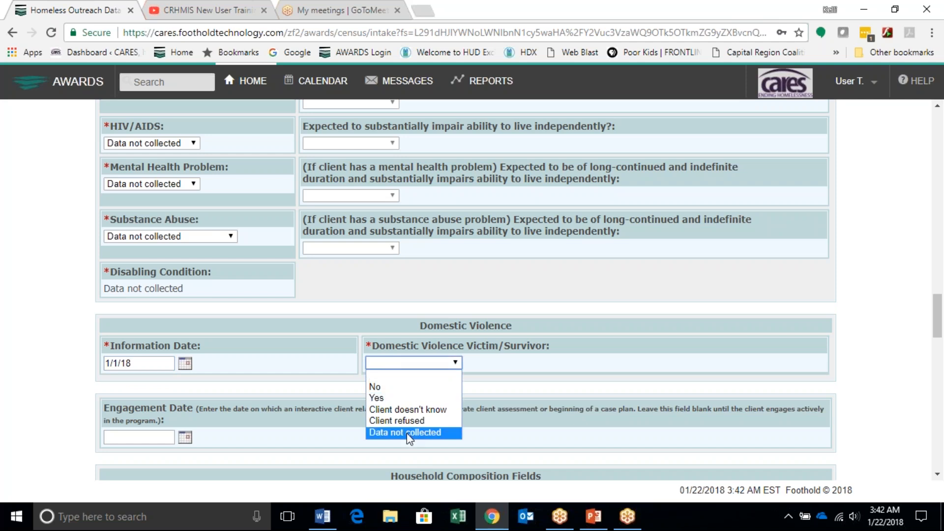
click(409, 432)
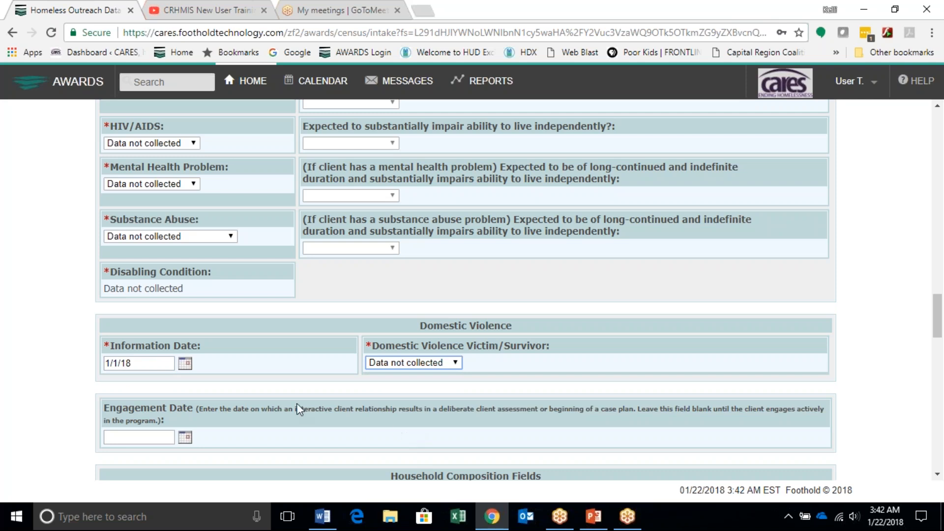
Enter the client's zip code under Zip Code of Last Permanent Address in the Non-HMIS Data Elements section
scroll(303, 399, down, 1)
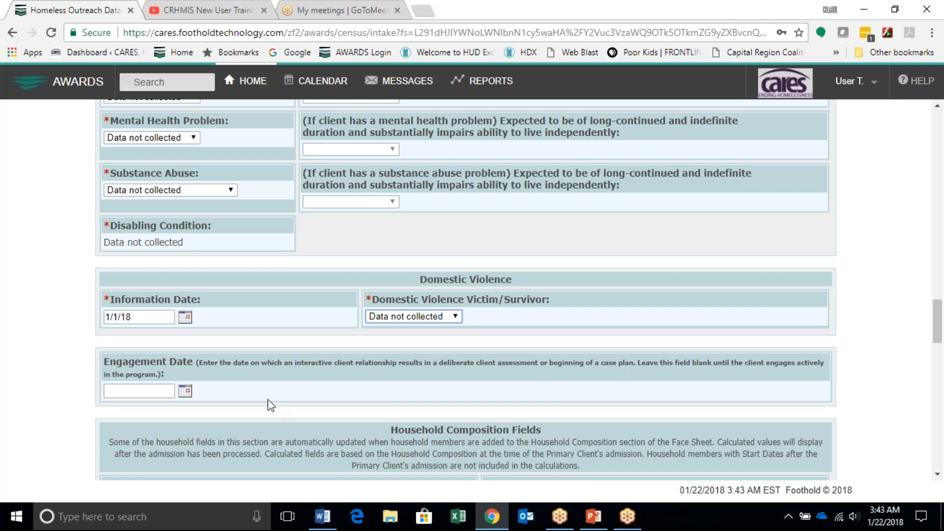
scroll(270, 405, down, 4)
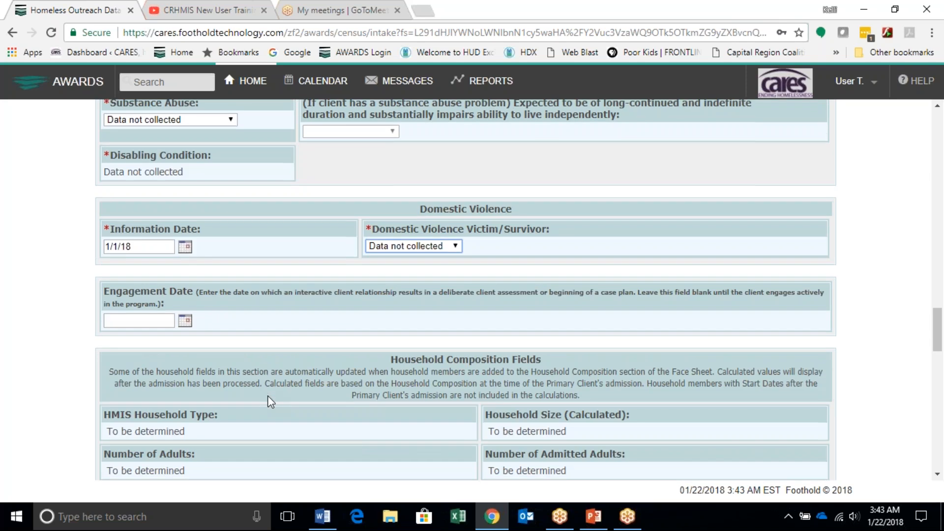
scroll(270, 399, down, 4)
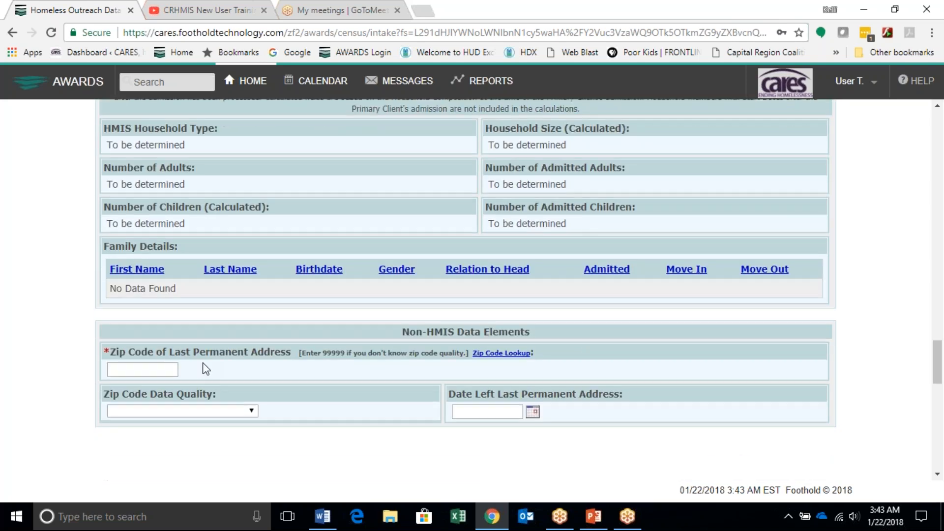
click(156, 354)
text(1221)
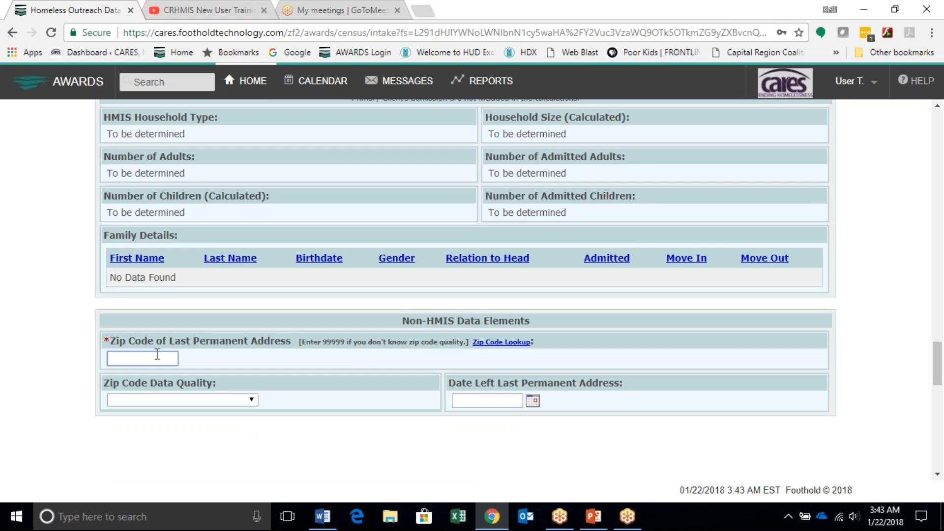
text(0)
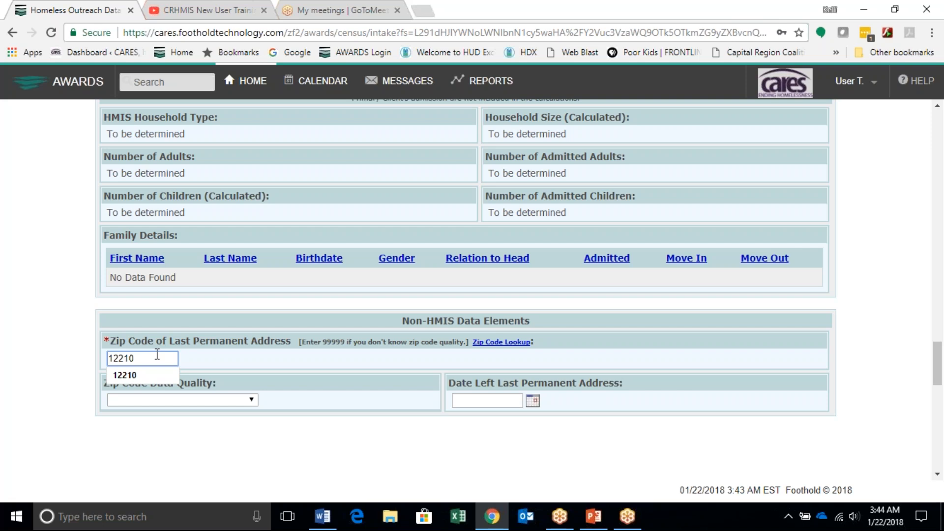
click(296, 339)
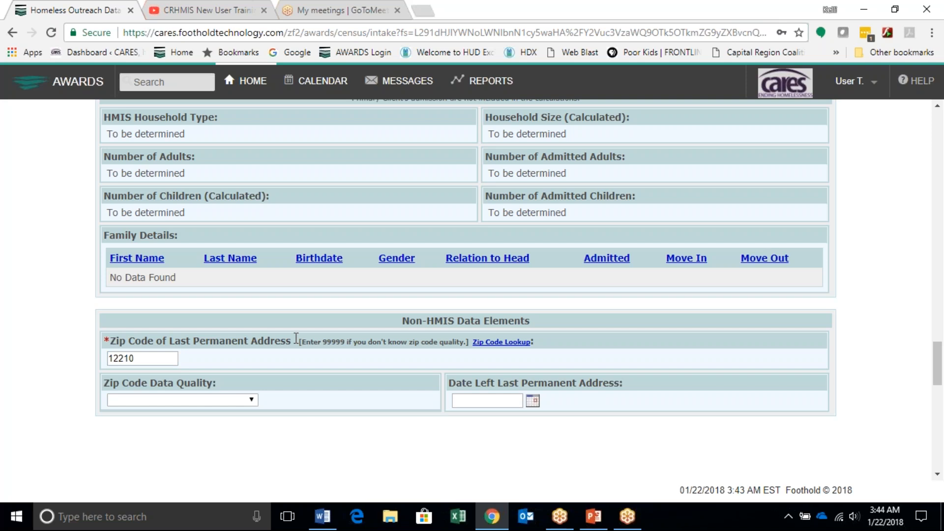
Check the Initial Contact Date at the start of the contact form for use as the encounter's Contact Date
scroll(296, 339, down, 1)
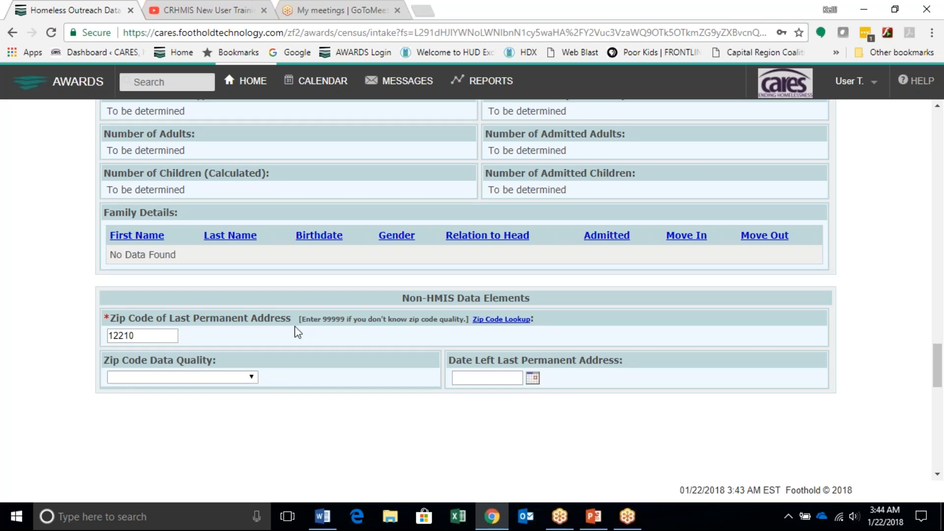
scroll(297, 332, down, 3)
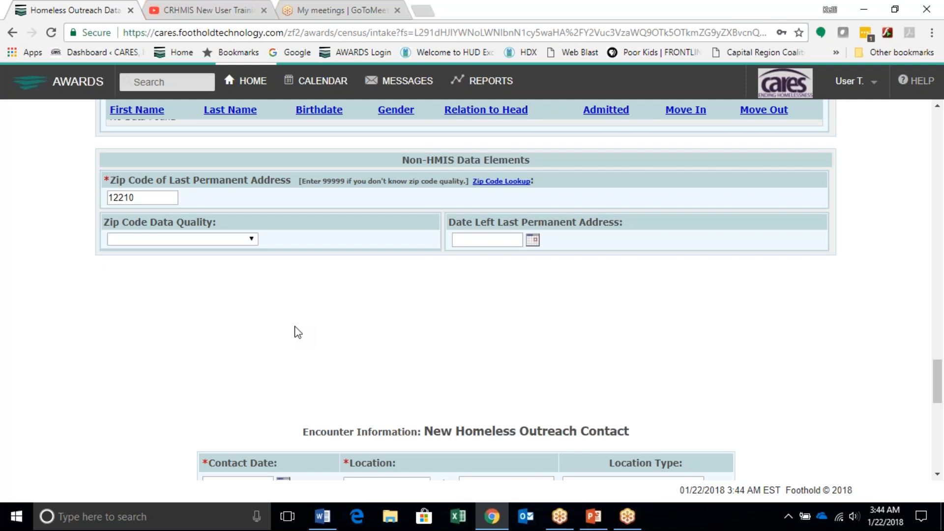
scroll(297, 332, down, 2)
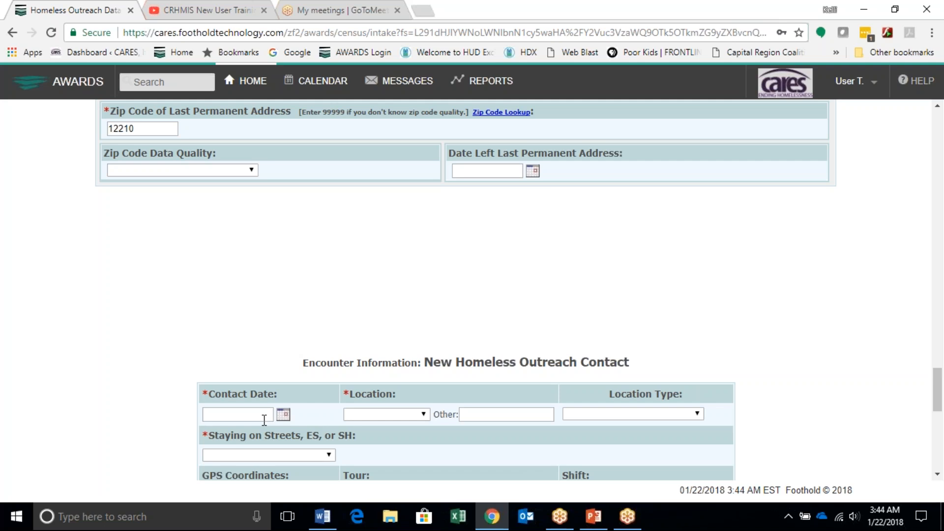
scroll(264, 419, up, 15)
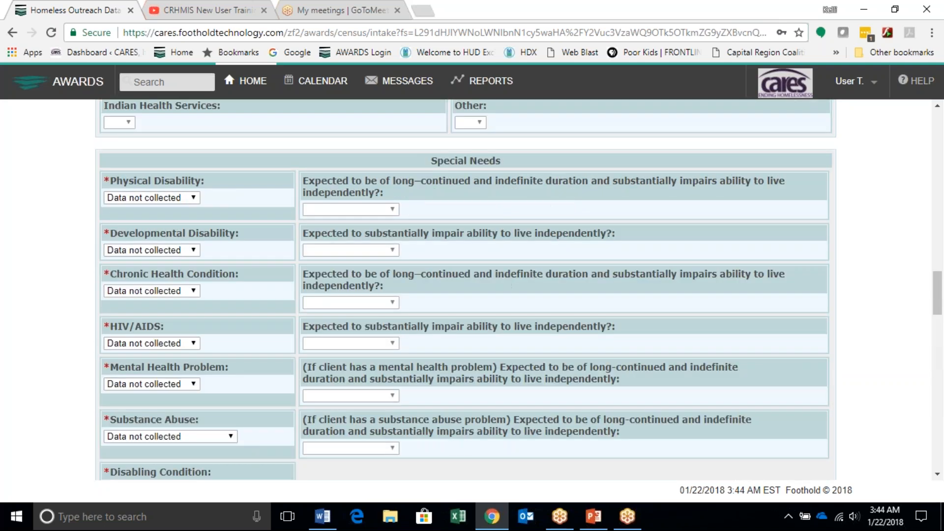
scroll(225, 403, up, 20)
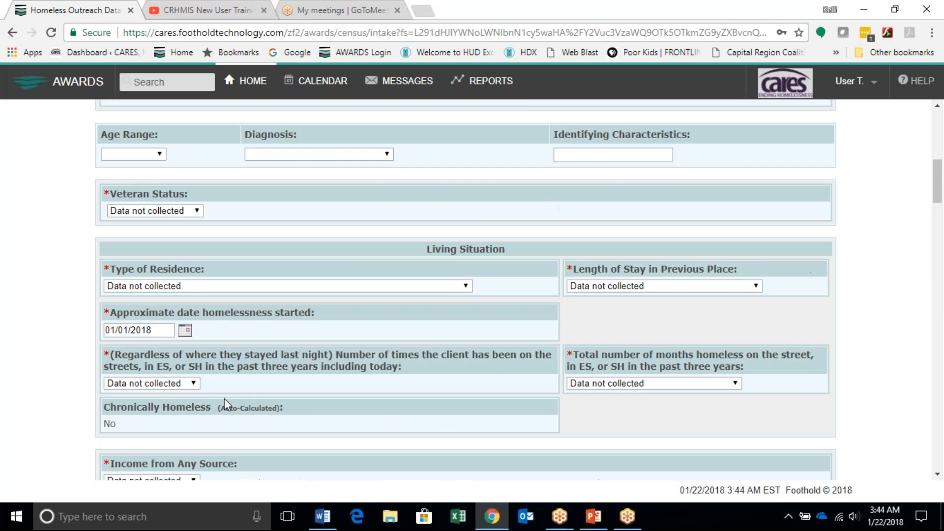
scroll(225, 399, up, 10)
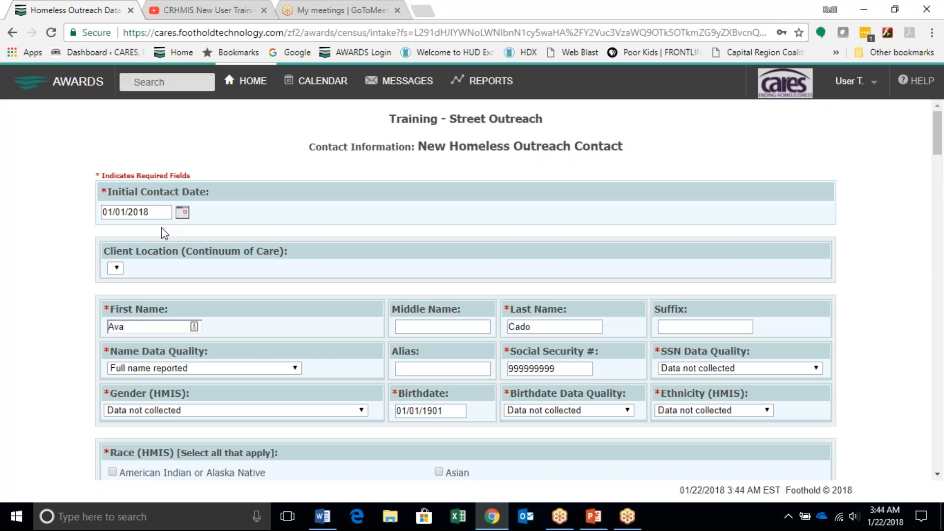
scroll(162, 228, down, 1)
scroll(169, 232, down, 5)
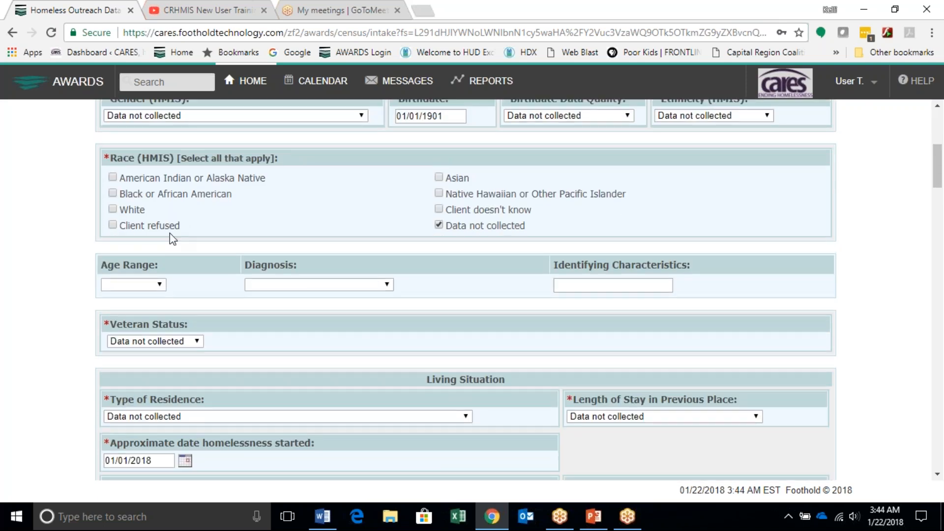
scroll(206, 286, down, 20)
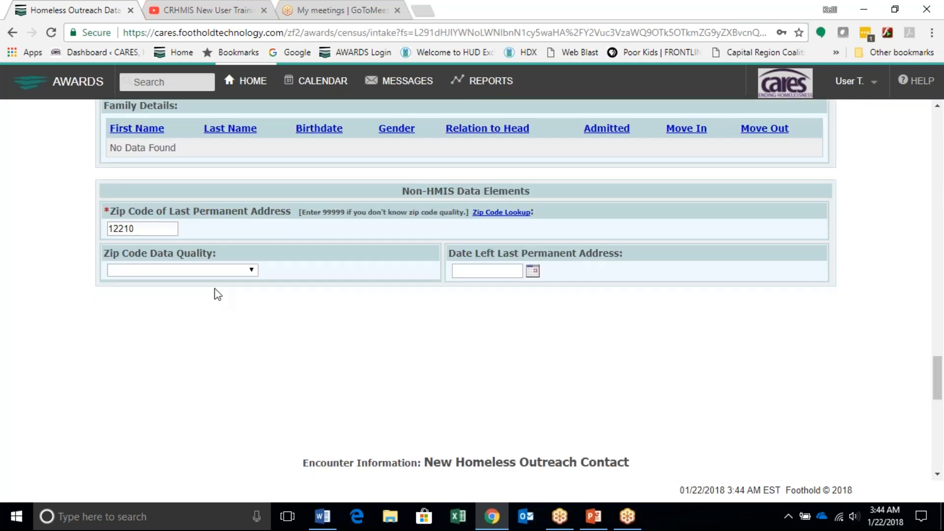
Set the encounter's Contact Date to 1/1/18 and its Location to Washington Park
scroll(218, 294, down, 4)
click(237, 322)
text(1/1/1)
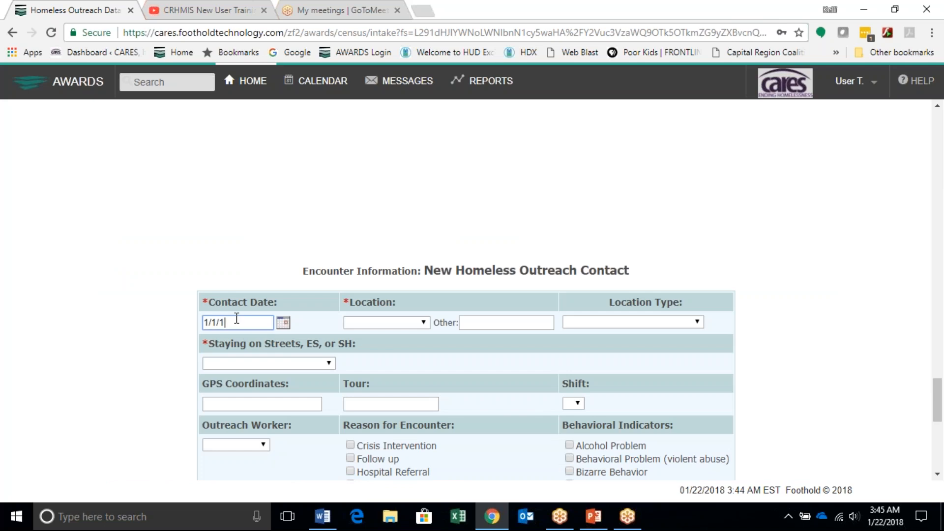
text(8)
click(414, 323)
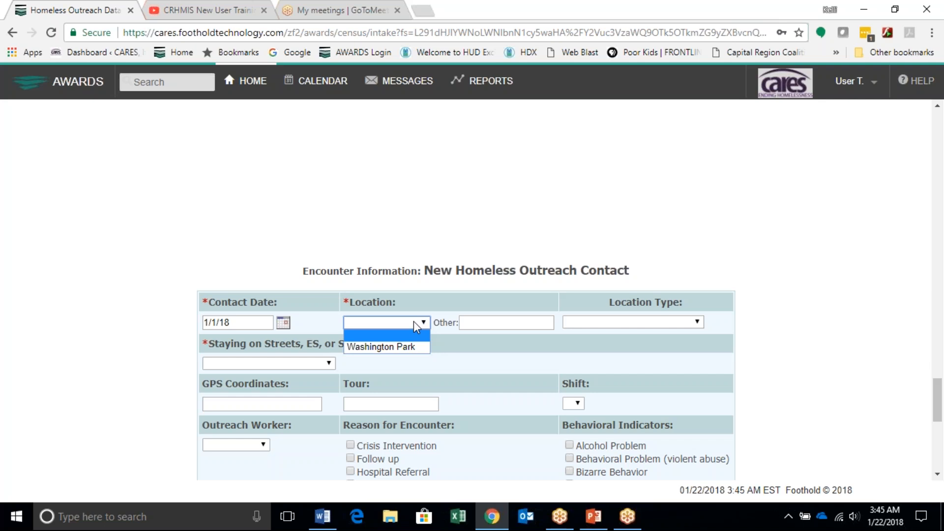
click(382, 350)
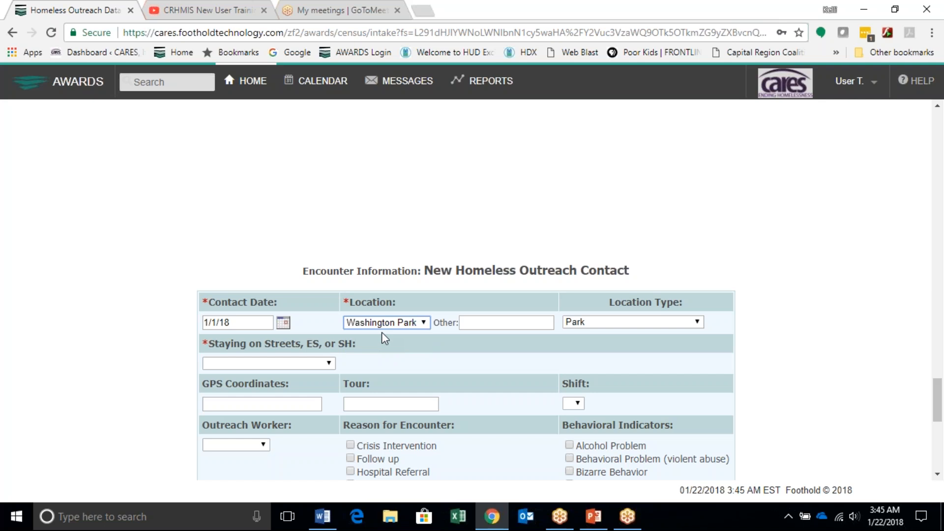
Set Staying on Streets, ES, or SH to Yes for the encounter
click(322, 364)
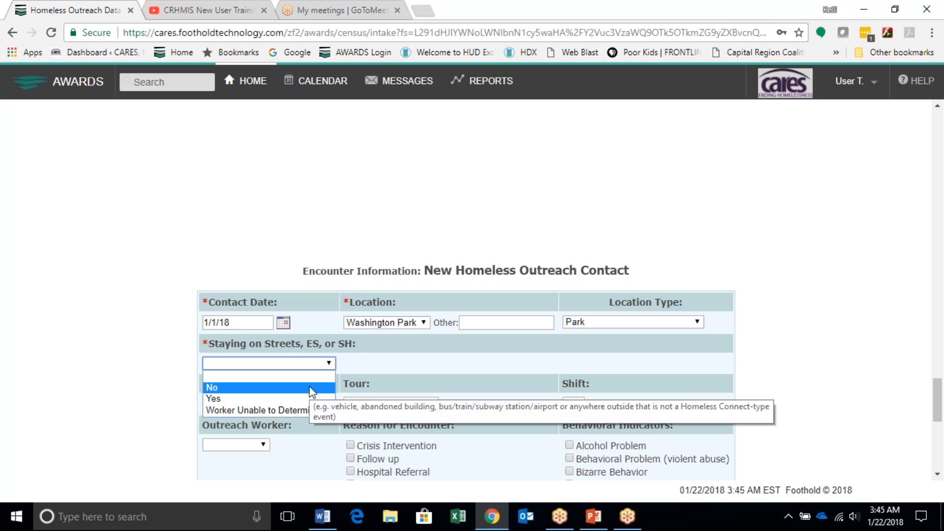
click(305, 399)
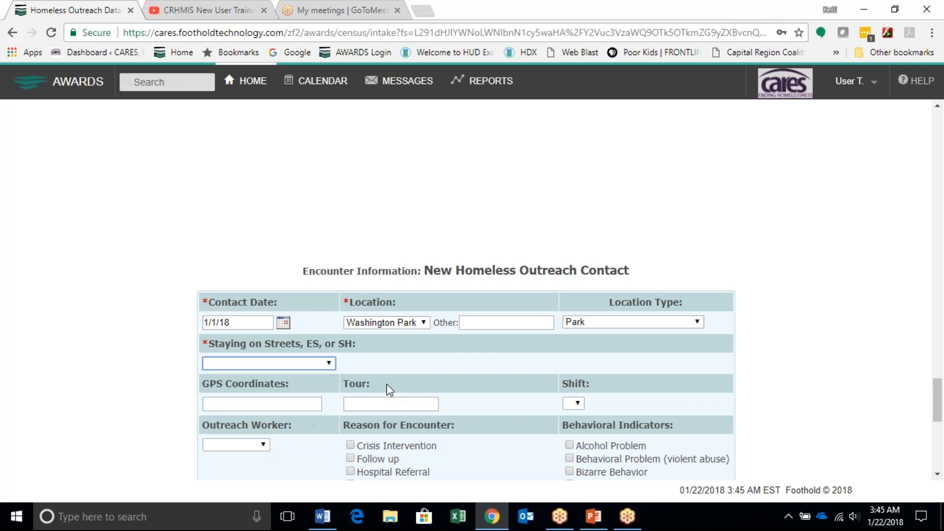
click(398, 372)
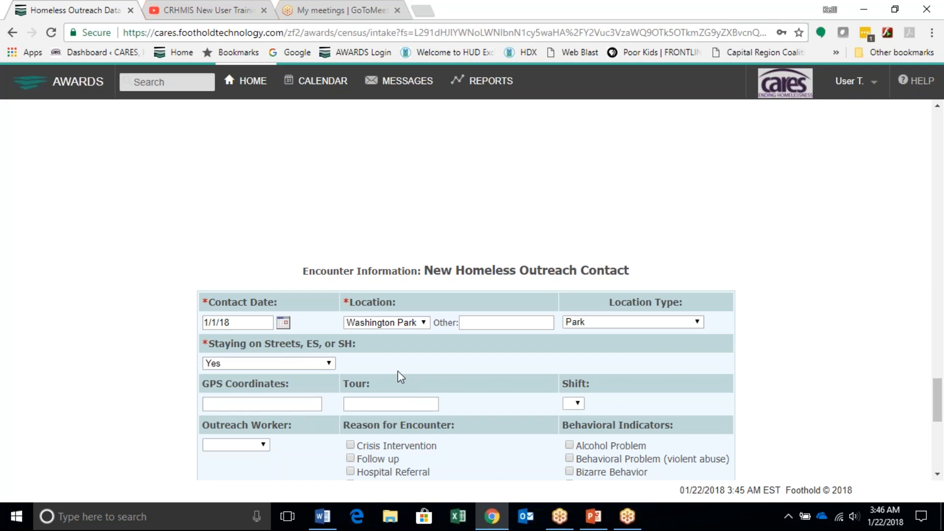
Examine the available Outreach Worker choices in the encounter information without selecting one
scroll(399, 369, down, 2)
scroll(392, 381, down, 1)
scroll(351, 416, down, 1)
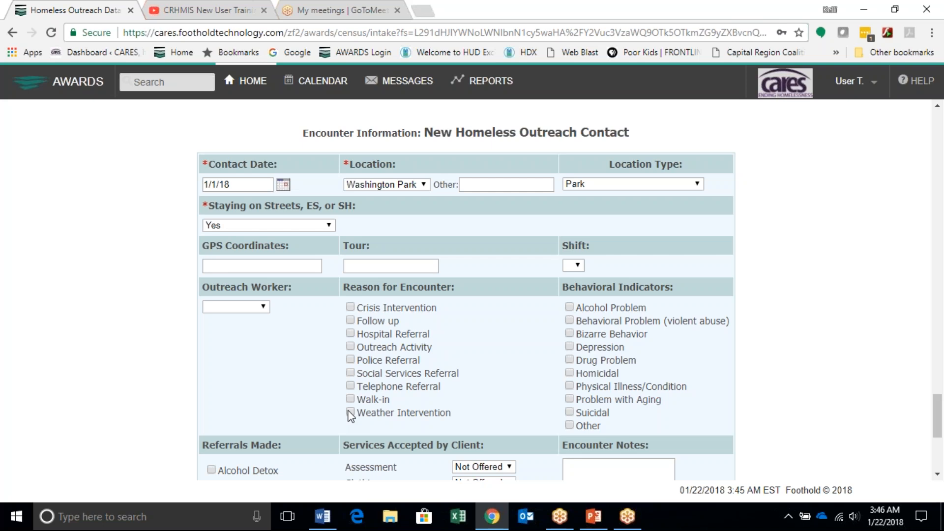
click(254, 307)
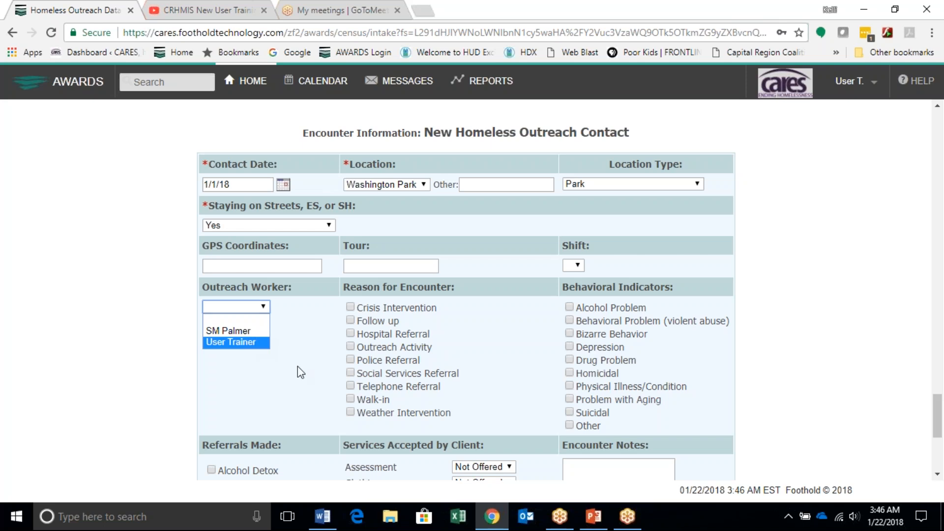
click(343, 347)
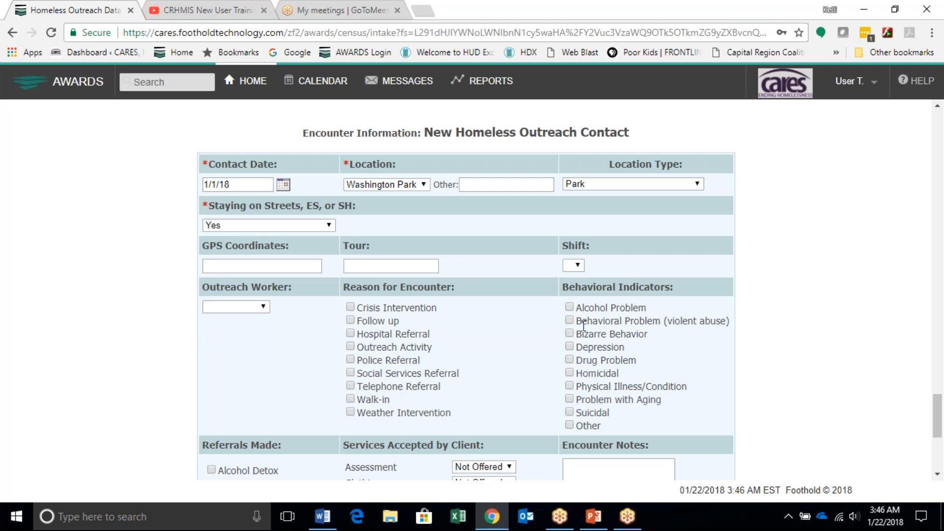
Examine the Referrals Made and Services Accepted by Client options, keeping Assessment at Not Offered, and the Encounter Notes field
scroll(545, 385, down, 1)
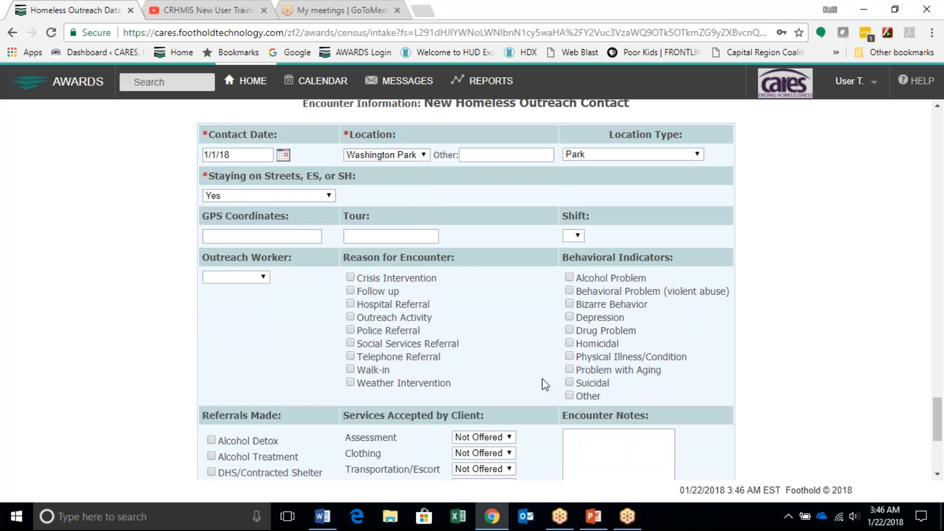
scroll(284, 420, down, 2)
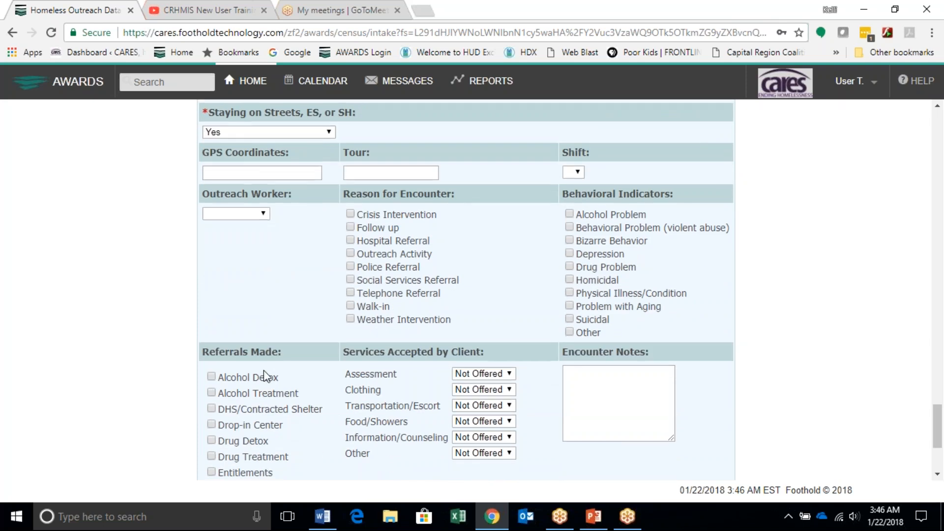
scroll(266, 376, down, 3)
scroll(264, 408, down, 2)
scroll(263, 408, up, 2)
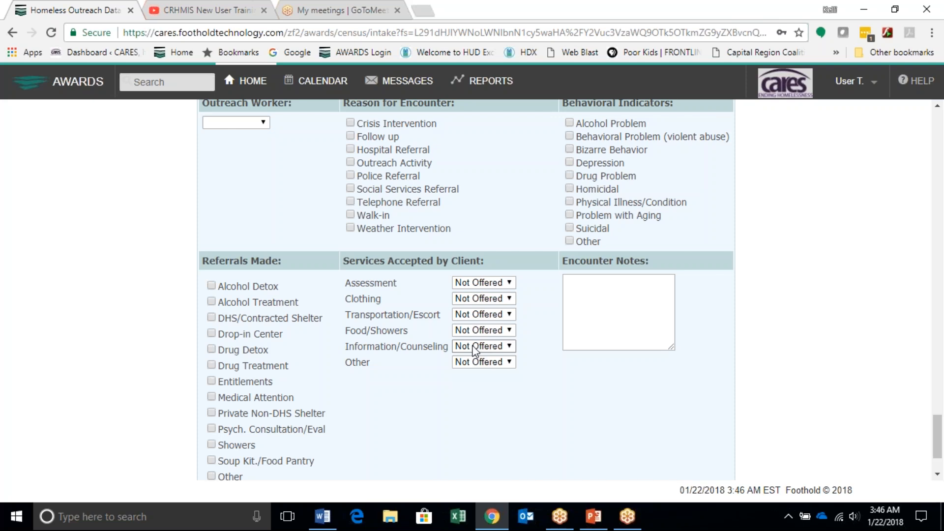
click(510, 284)
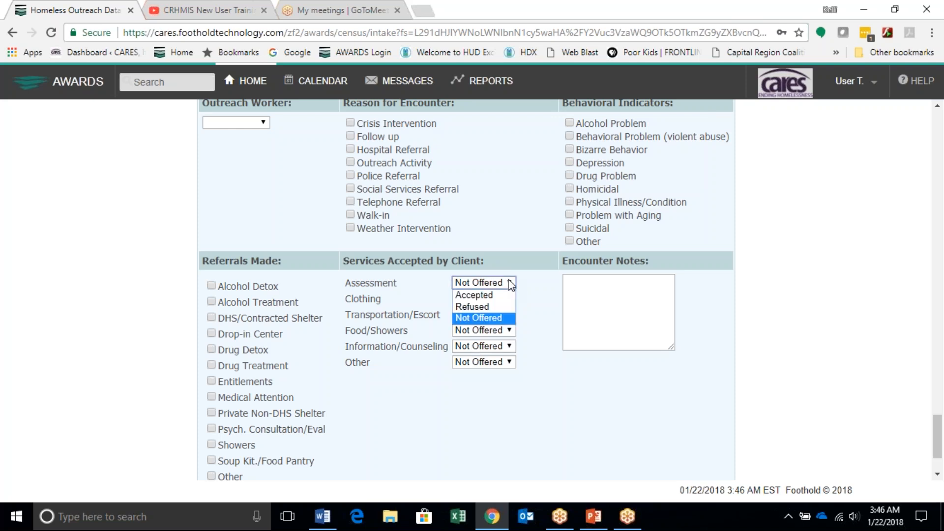
click(479, 318)
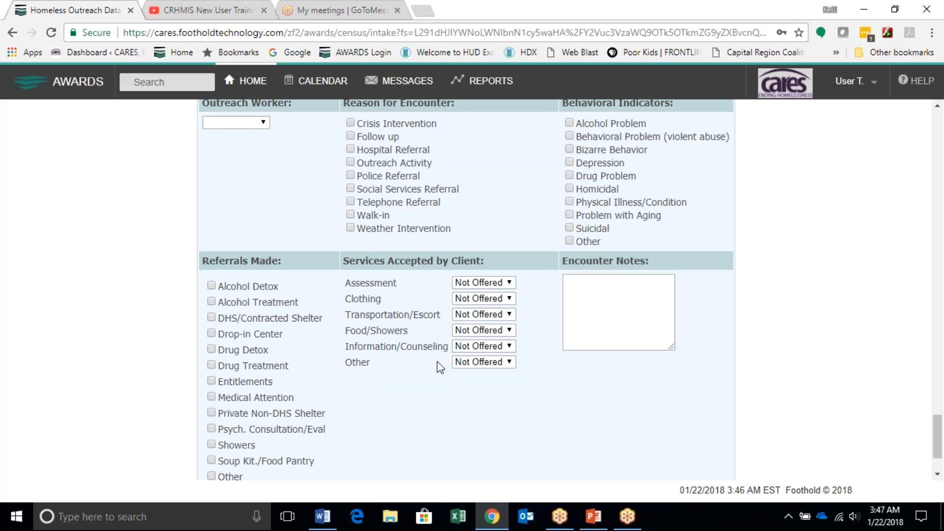
click(616, 285)
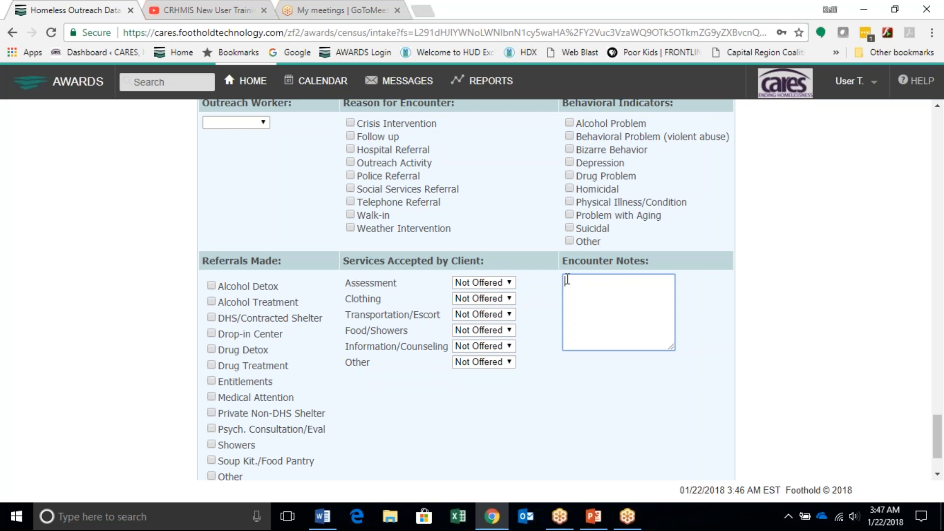
Submit the contact and encounter entries and complete the HMIS consent form, keeping option c and the 01/22/2018 signing date
scroll(566, 280, down, 2)
click(445, 433)
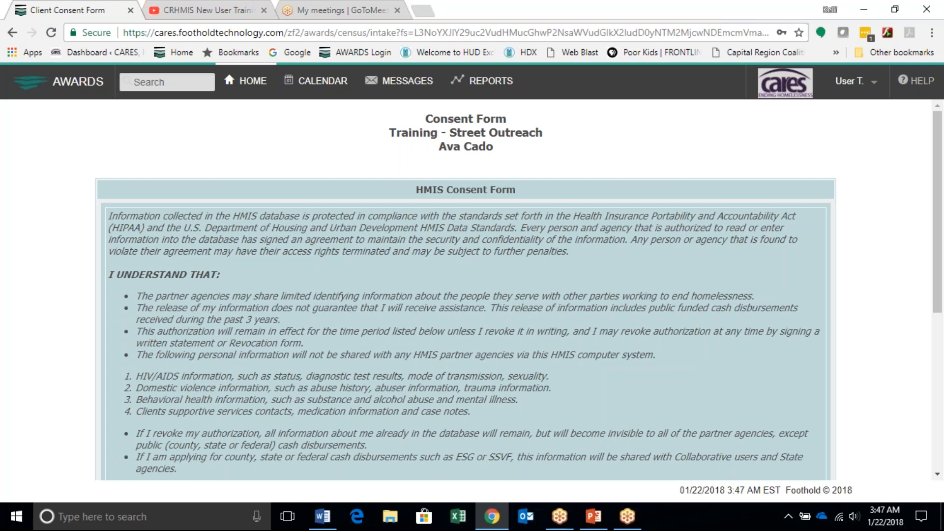
scroll(465, 295, down, 1)
scroll(466, 290, down, 2)
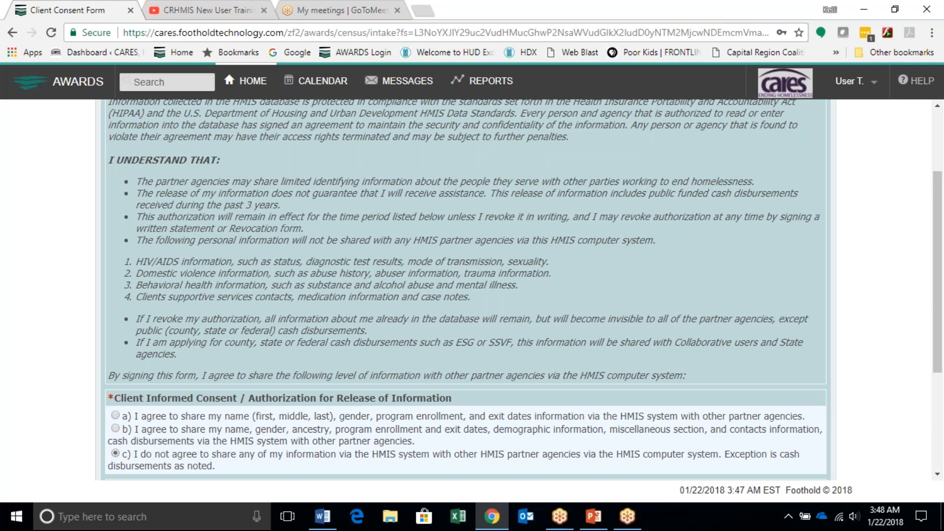
scroll(222, 432, down, 4)
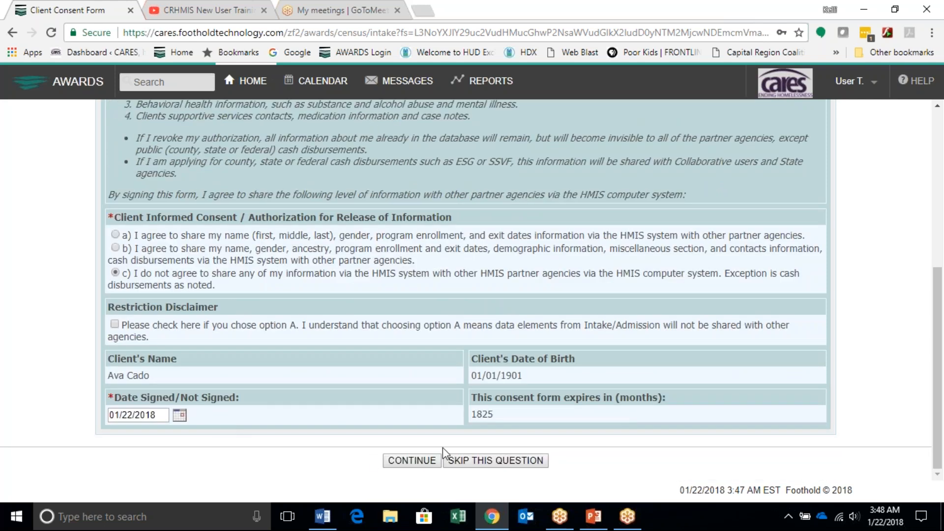
click(435, 460)
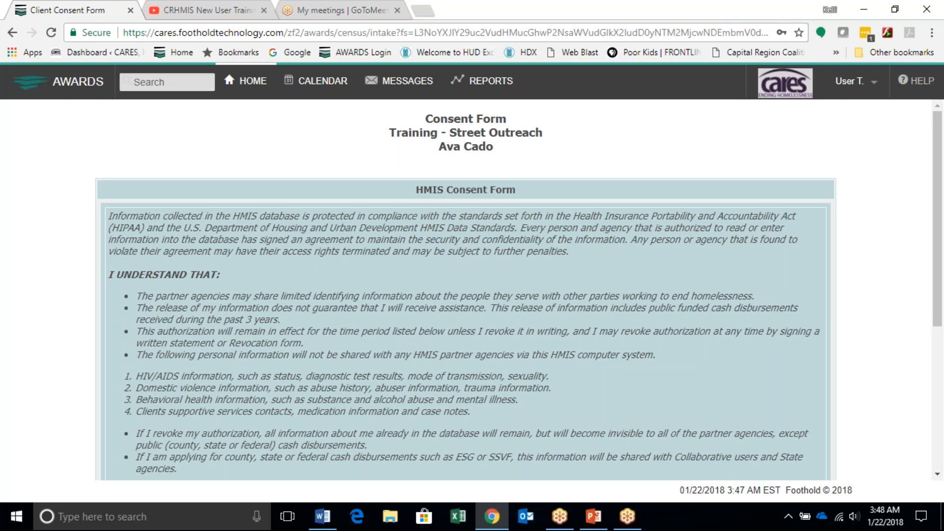
scroll(441, 295, down, 5)
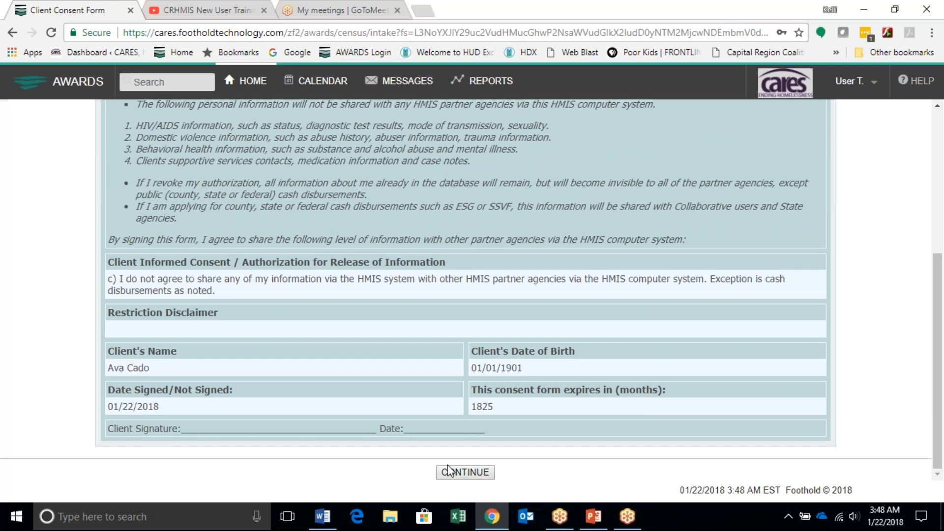
click(448, 470)
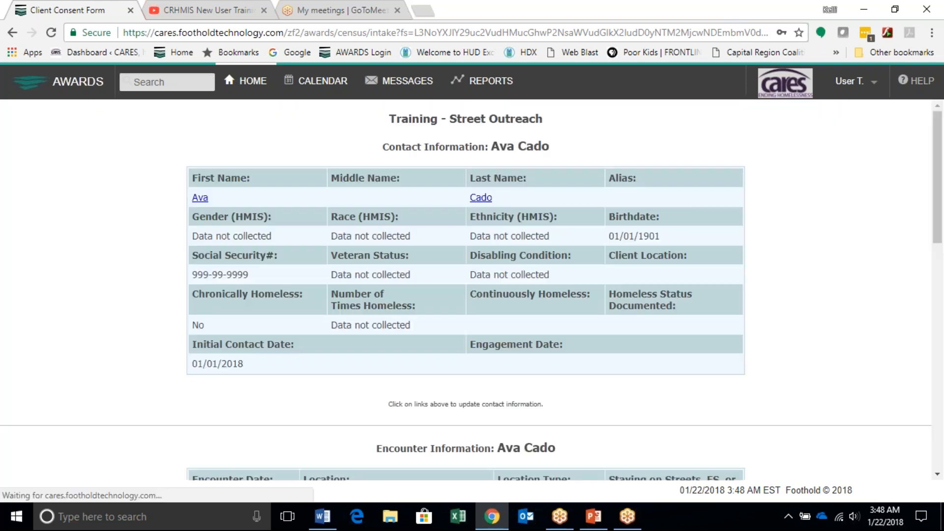
Examine the new contact's overview, including the contact, encounter, placement and goal information sections
scroll(465, 285, down, 2)
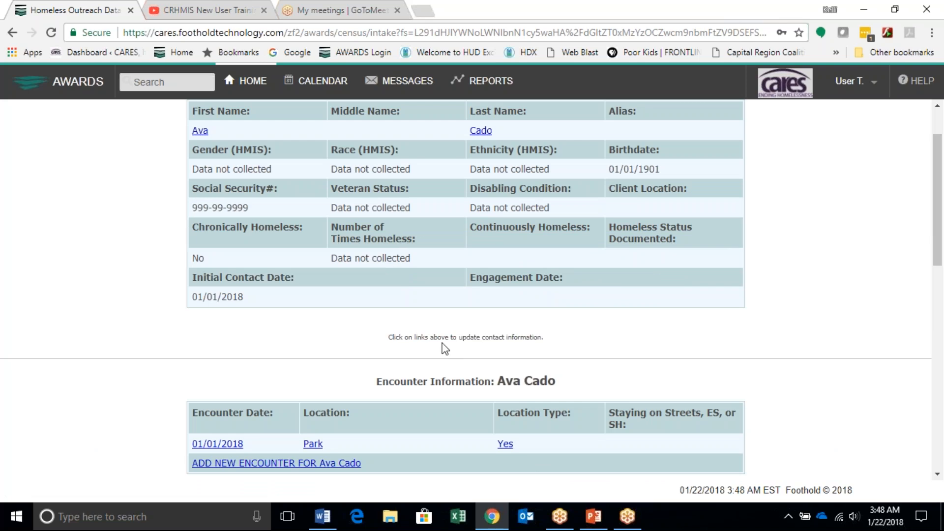
scroll(445, 348, up, 2)
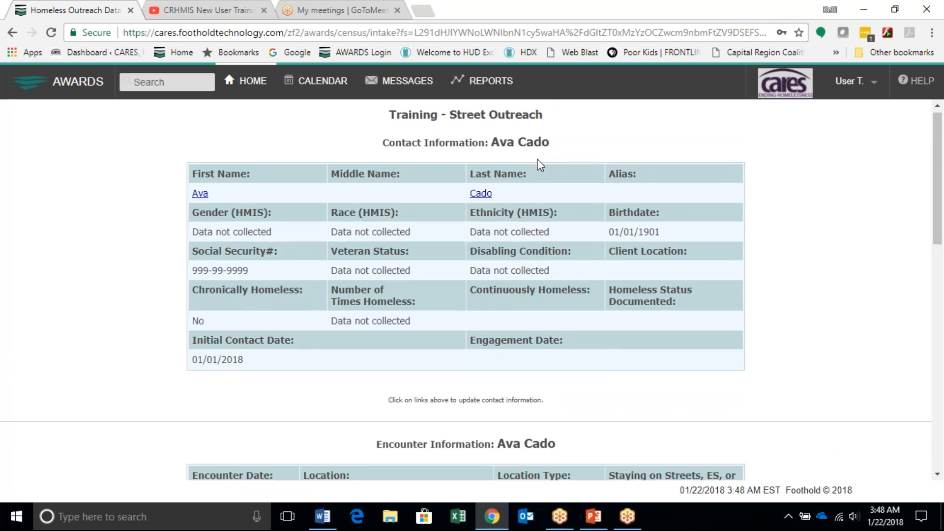
scroll(541, 165, down, 3)
scroll(423, 303, down, 1)
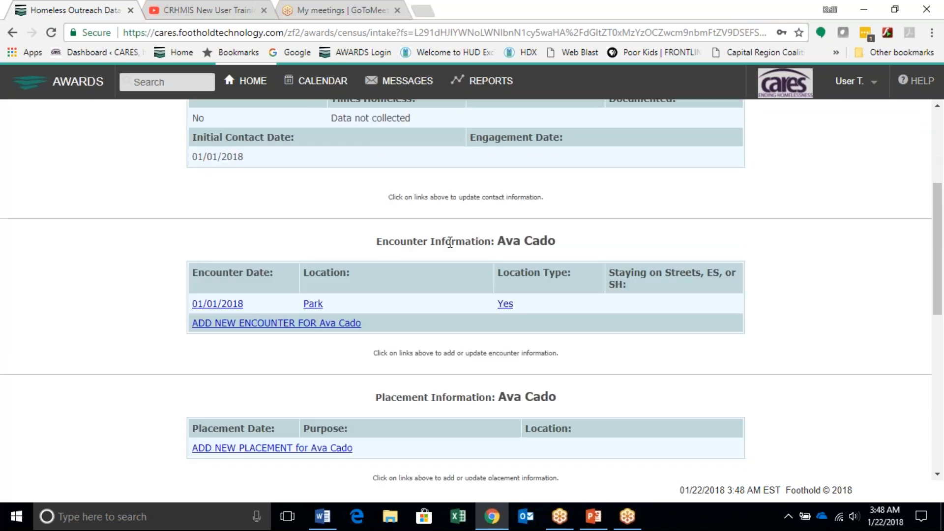
scroll(426, 301, up, 2)
scroll(426, 301, down, 5)
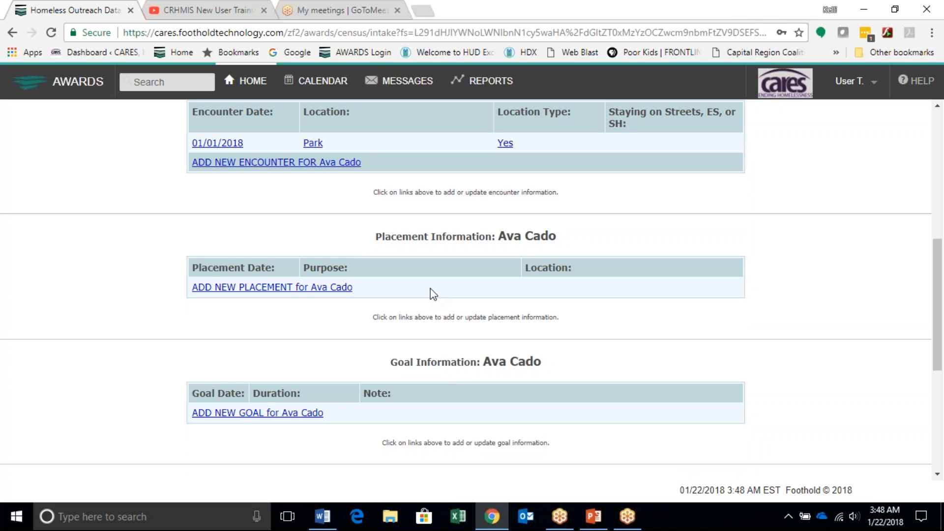
scroll(344, 163, up, 1)
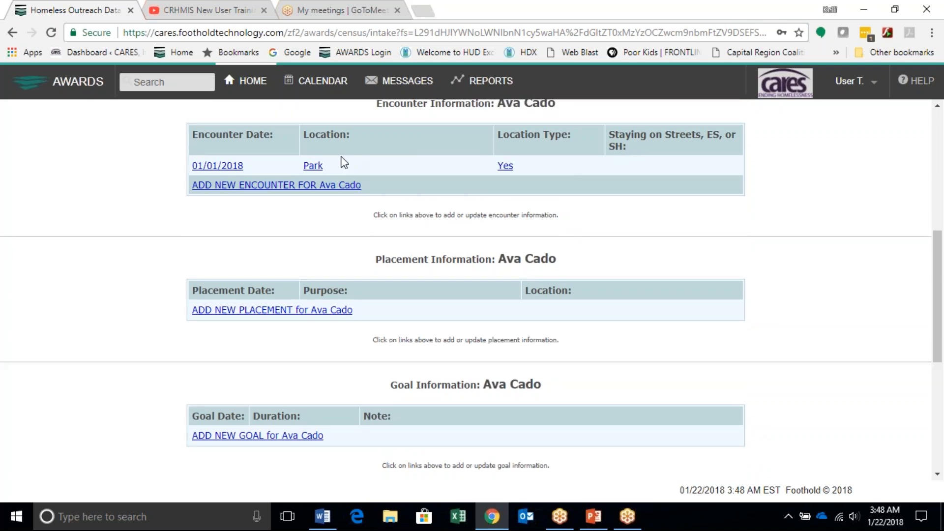
click(297, 186)
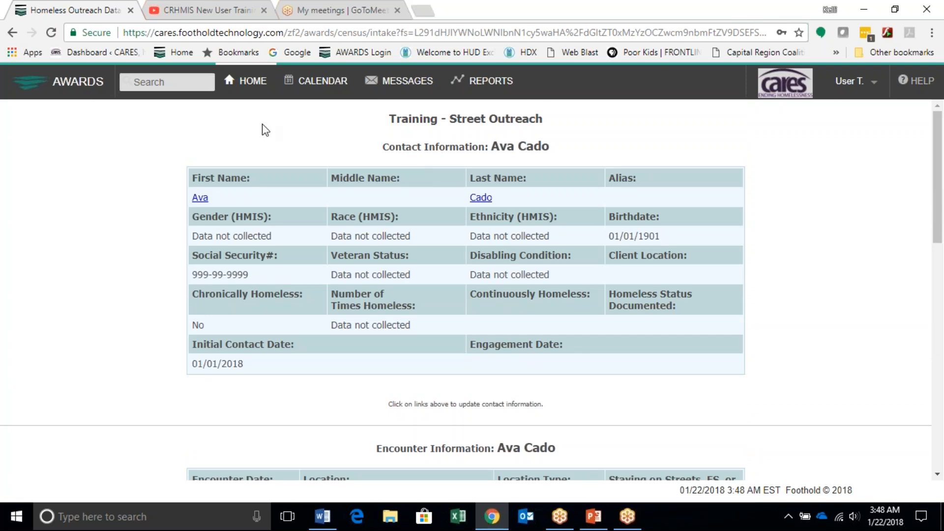
Search Intake/Admission in Training - Street Outreach for first name "a" and last name "c", and open the matching contact
click(257, 86)
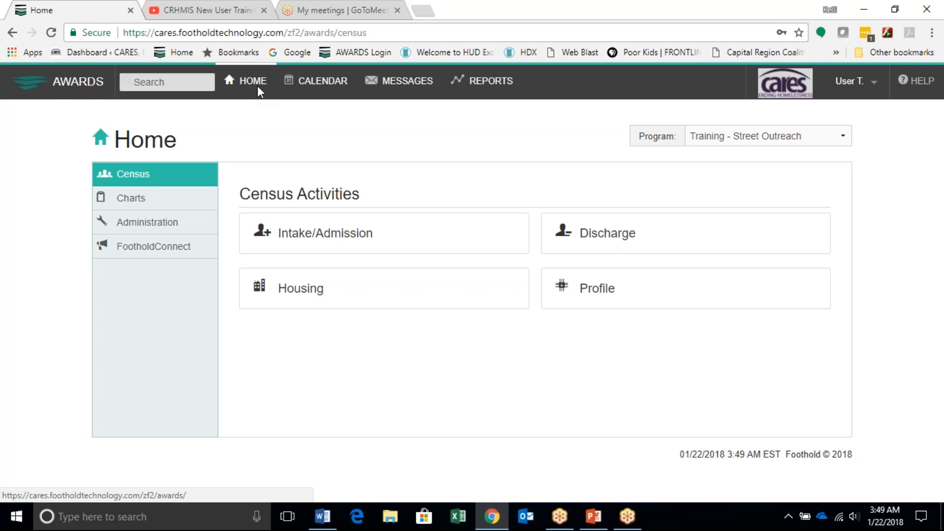
click(305, 238)
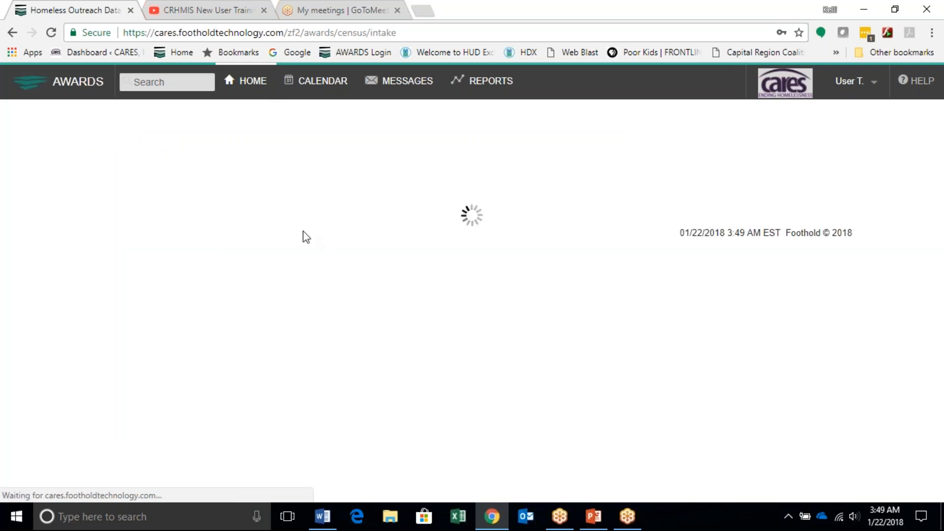
click(267, 246)
text(a)
key(Tab)
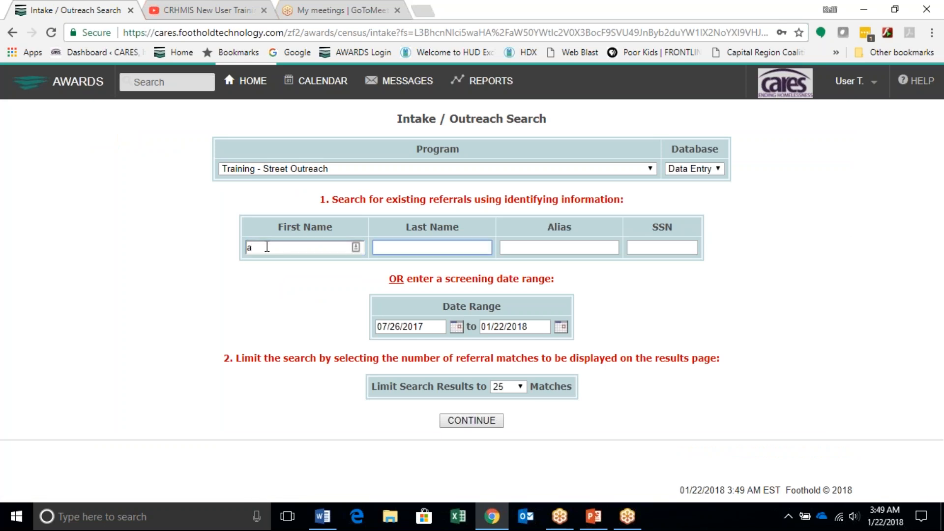
text(c)
click(263, 317)
click(463, 418)
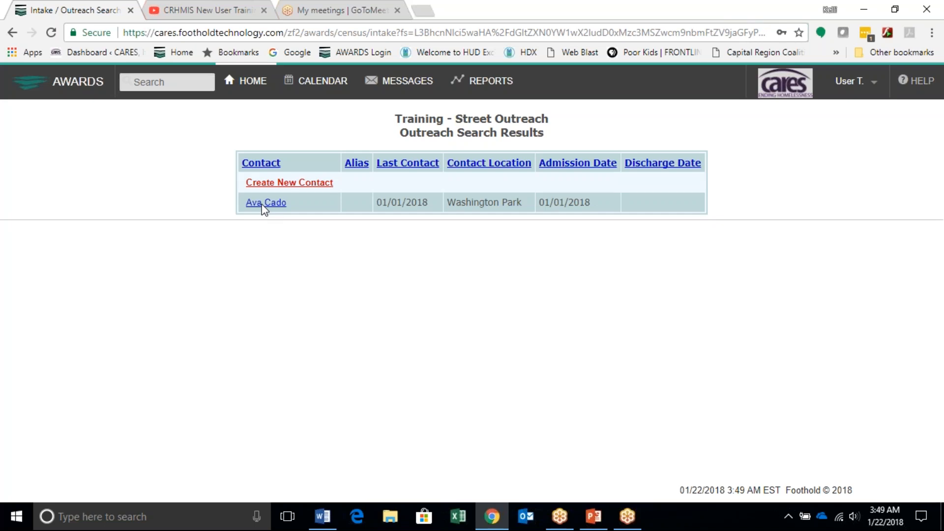
click(263, 206)
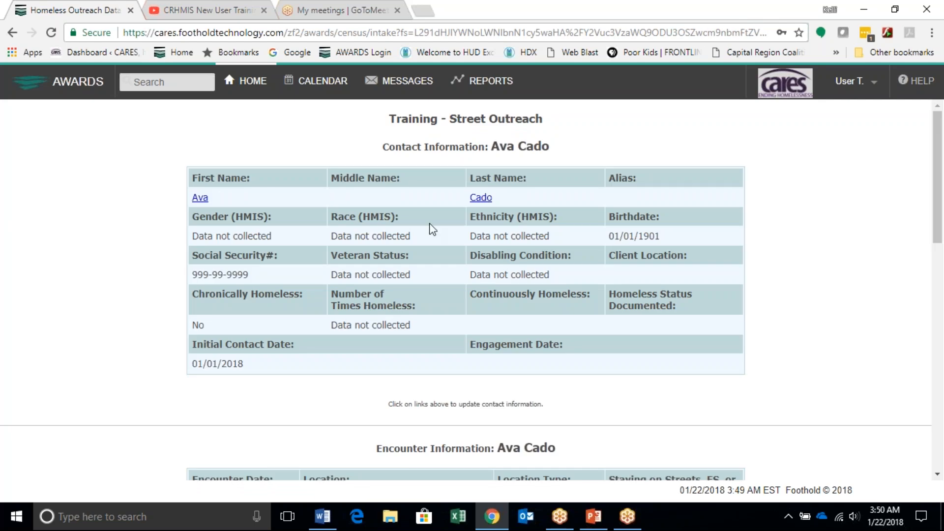
Examine the client's contact information form, from the demographics through the Engagement Date and zip code fields, and return to the overview
click(200, 198)
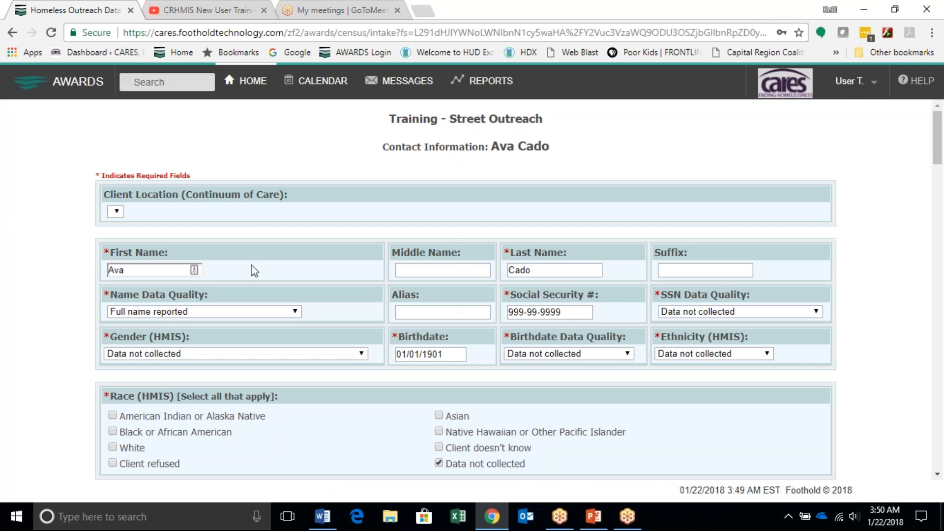
scroll(254, 271, down, 3)
scroll(254, 271, down, 5)
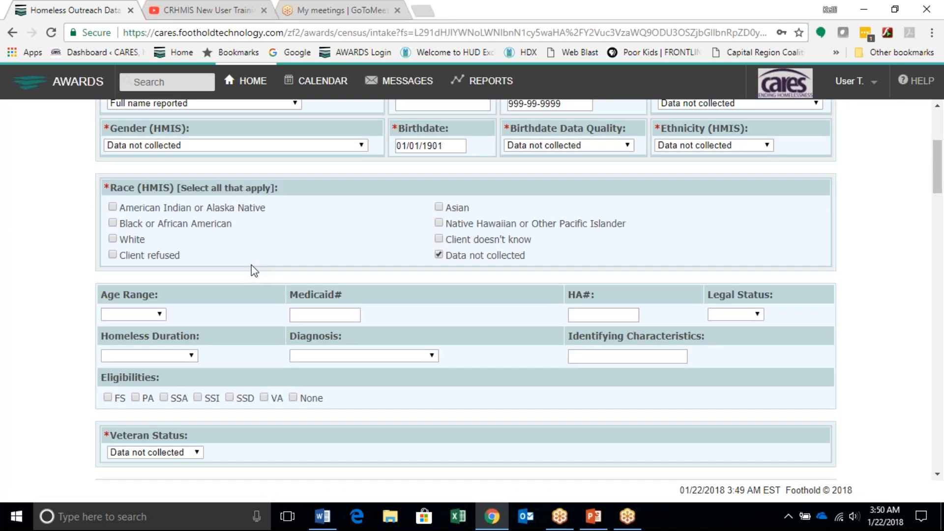
scroll(255, 270, down, 3)
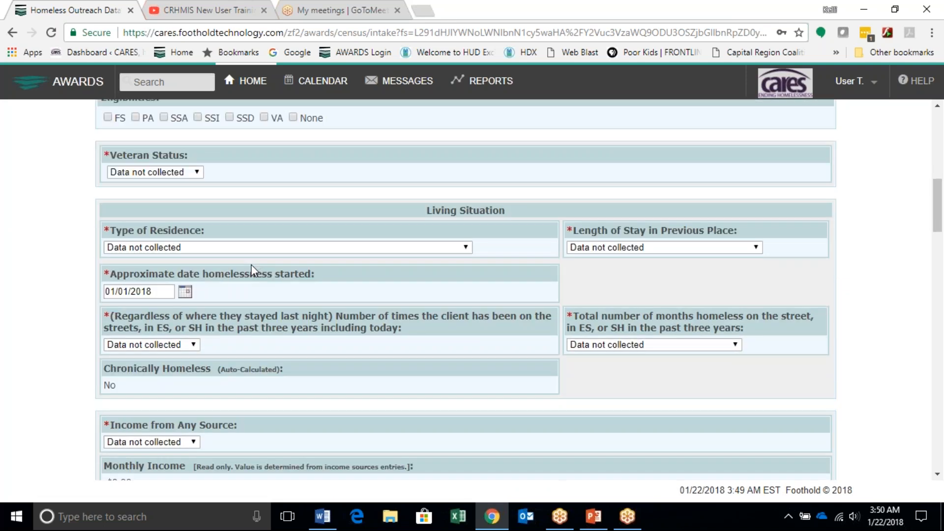
scroll(253, 267, down, 10)
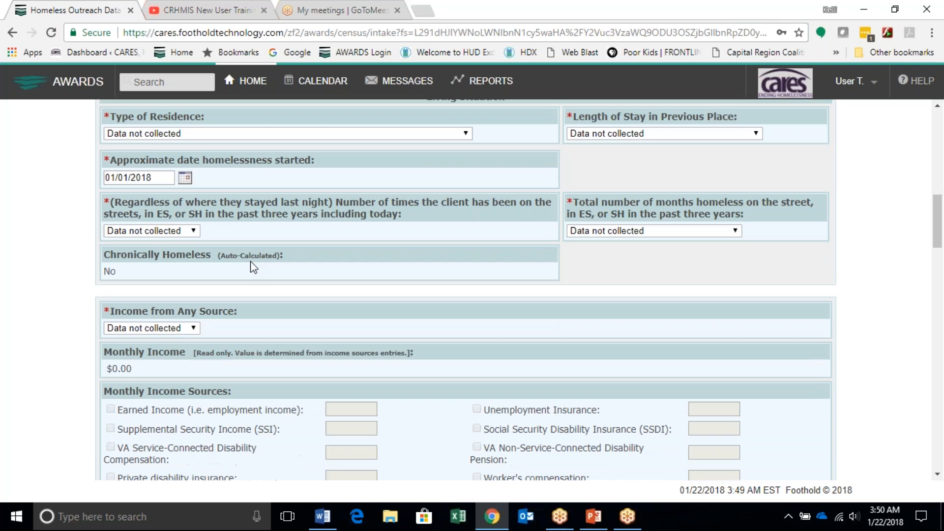
scroll(253, 268, down, 4)
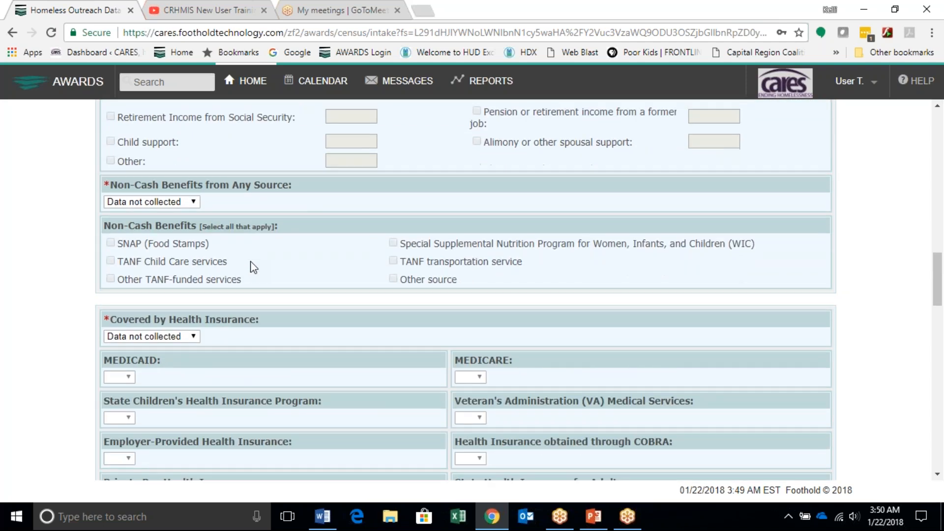
scroll(249, 250, down, 10)
scroll(249, 248, down, 11)
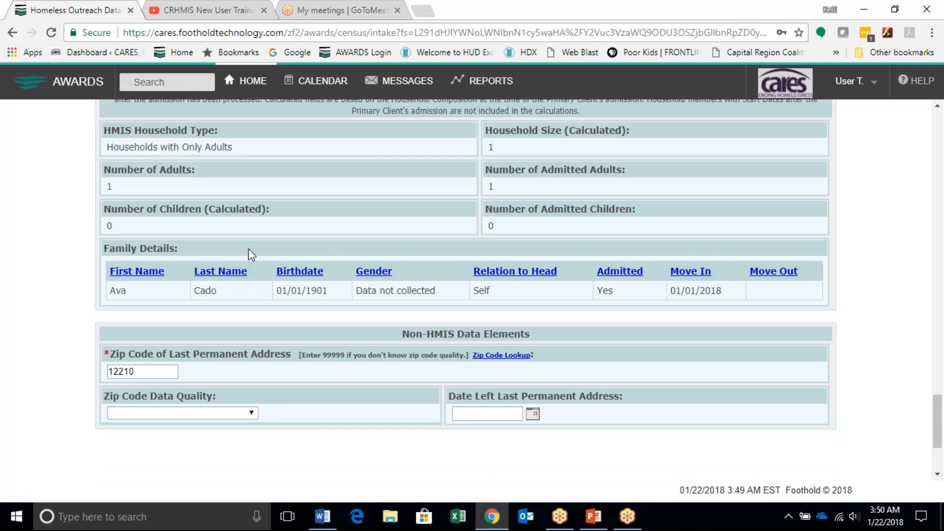
scroll(248, 249, up, 8)
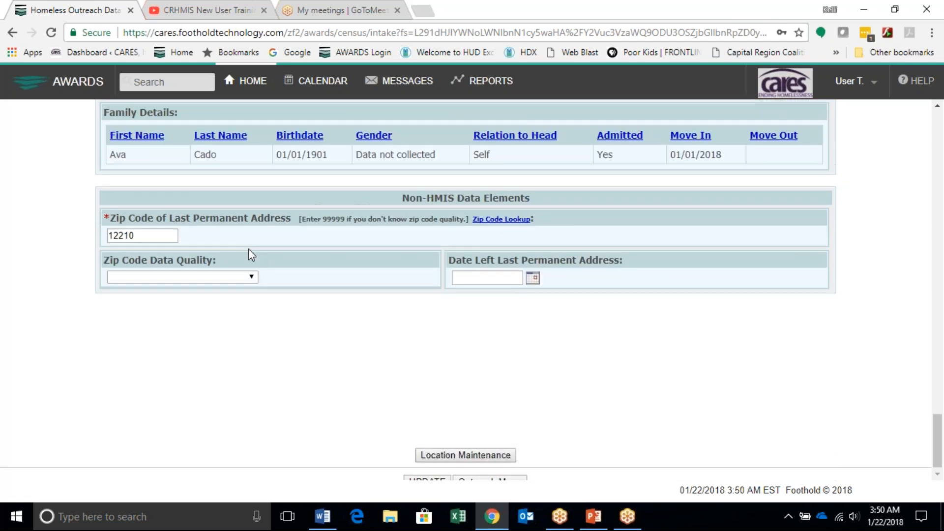
scroll(226, 235, up, 2)
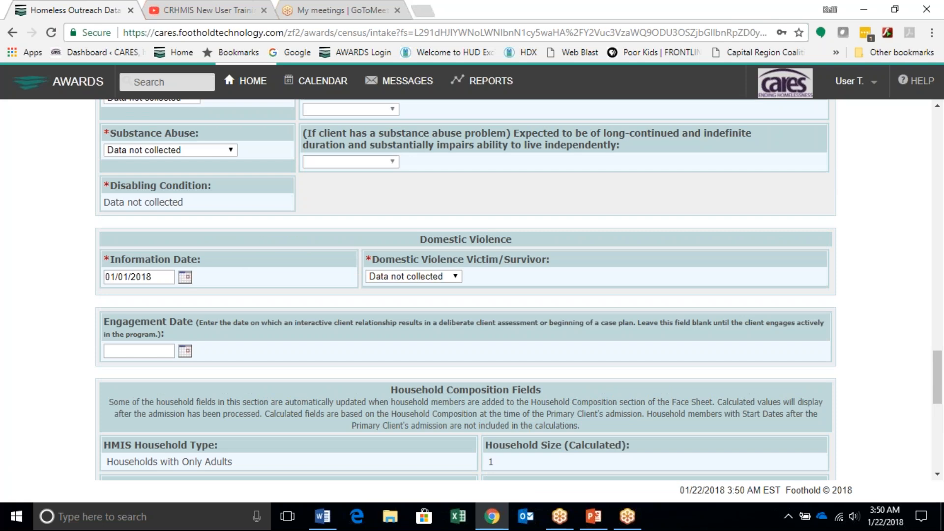
click(12, 33)
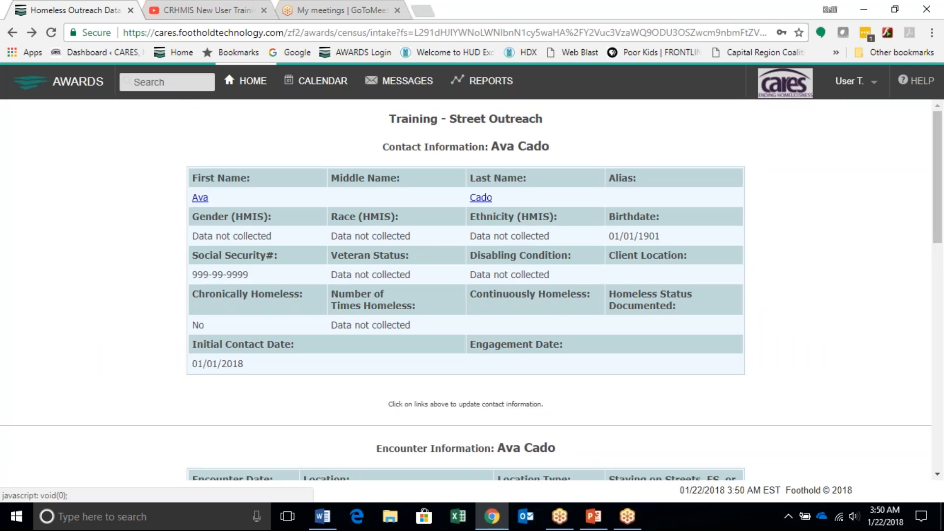
Add a new encounter for the contact and set its Contact Date to 01/09/2018
scroll(125, 371, down, 2)
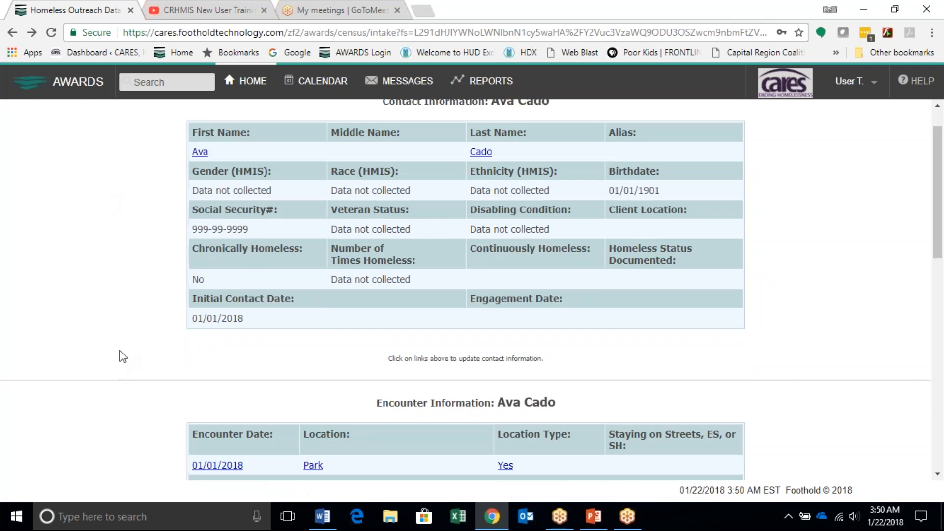
scroll(123, 357, down, 1)
click(223, 369)
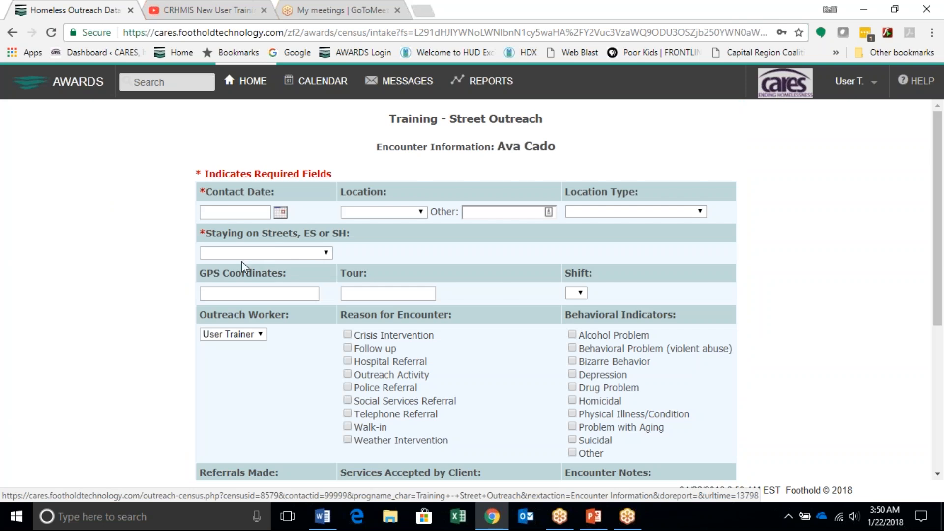
click(280, 212)
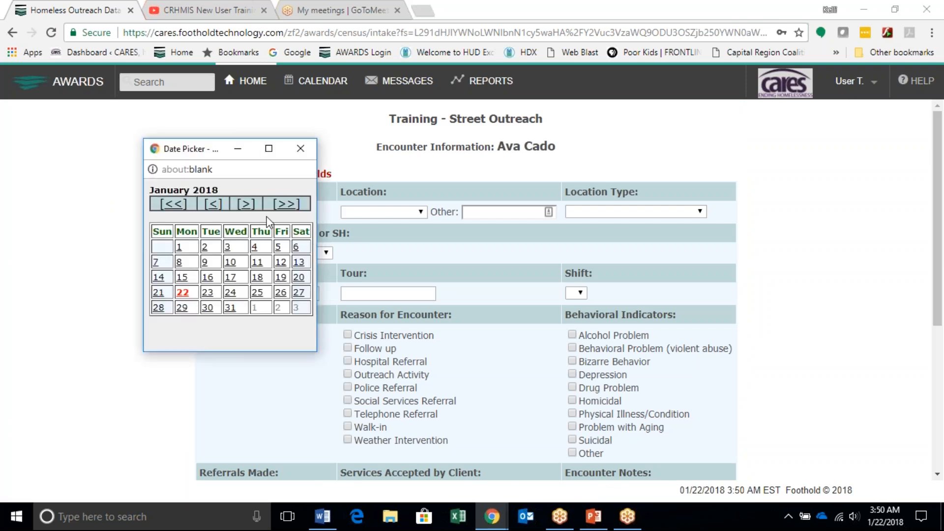
click(204, 264)
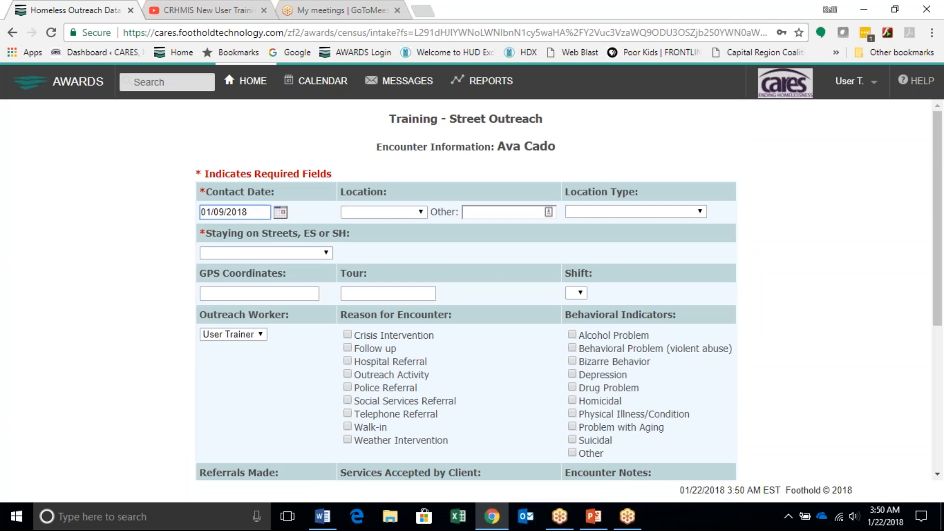
click(370, 215)
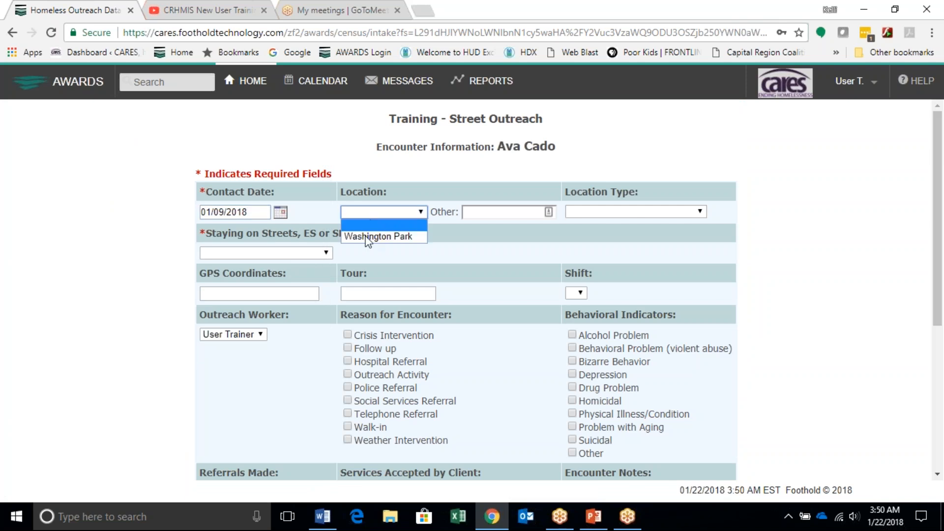
click(369, 241)
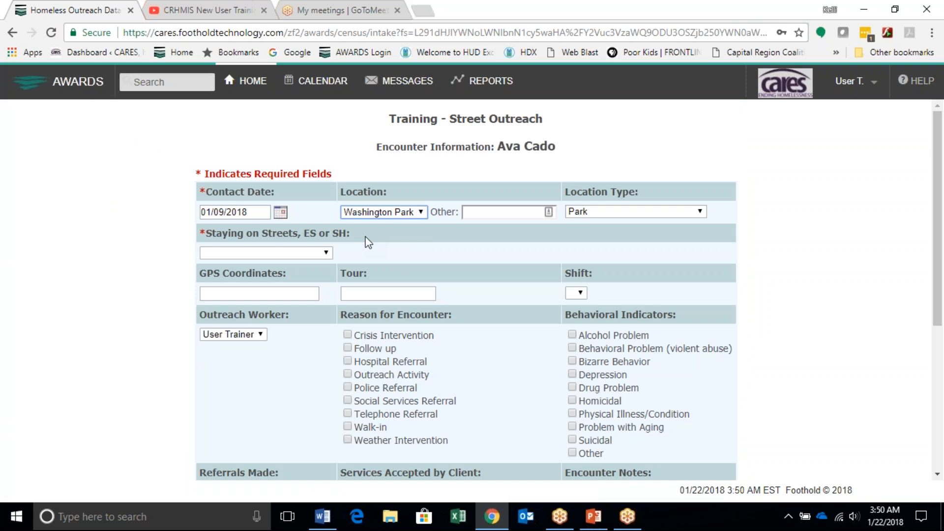
click(394, 216)
click(391, 222)
Set Staying on Streets, ES or SH to Yes for the new encounter
click(298, 251)
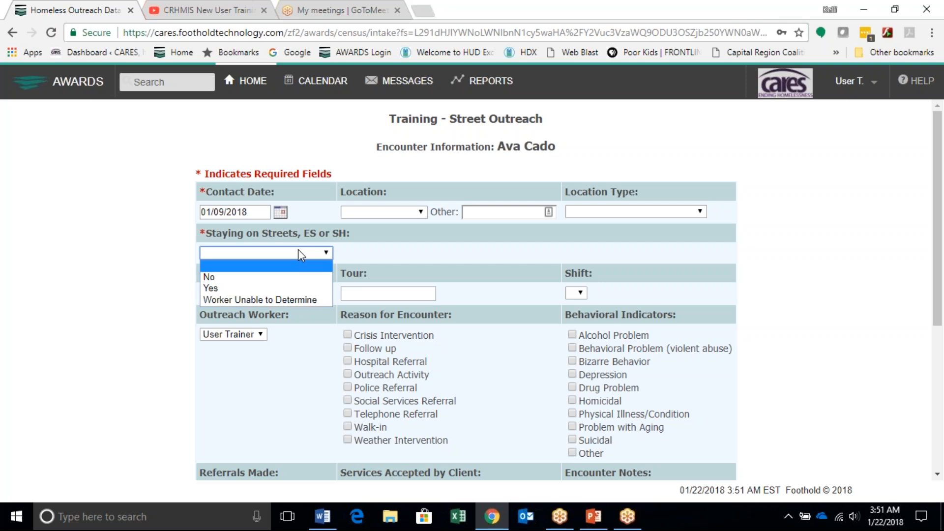
click(231, 289)
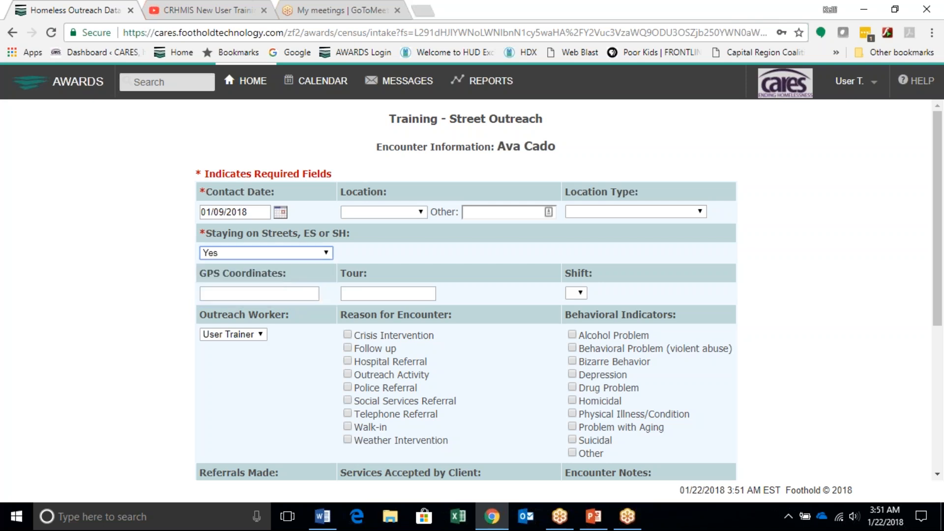
scroll(235, 302, down, 5)
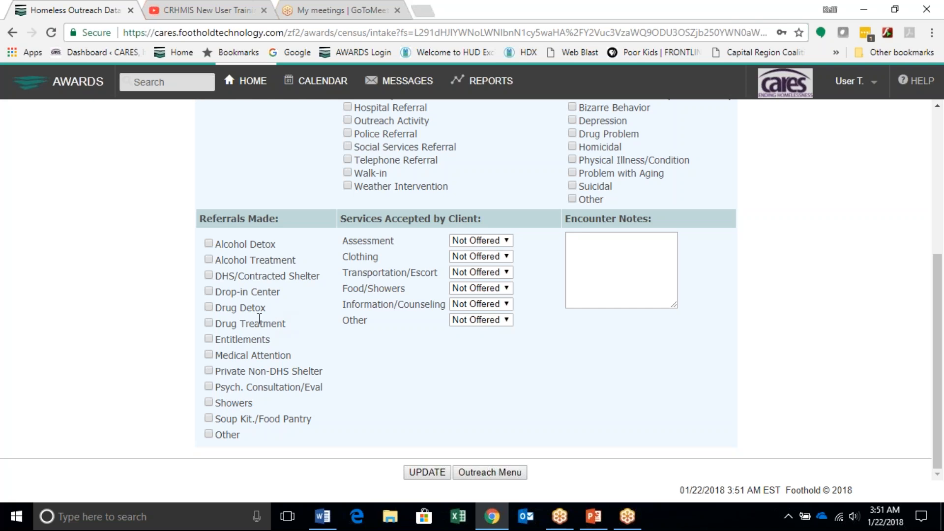
Save the new encounter and check it in the contact's Encounter Information list
click(421, 473)
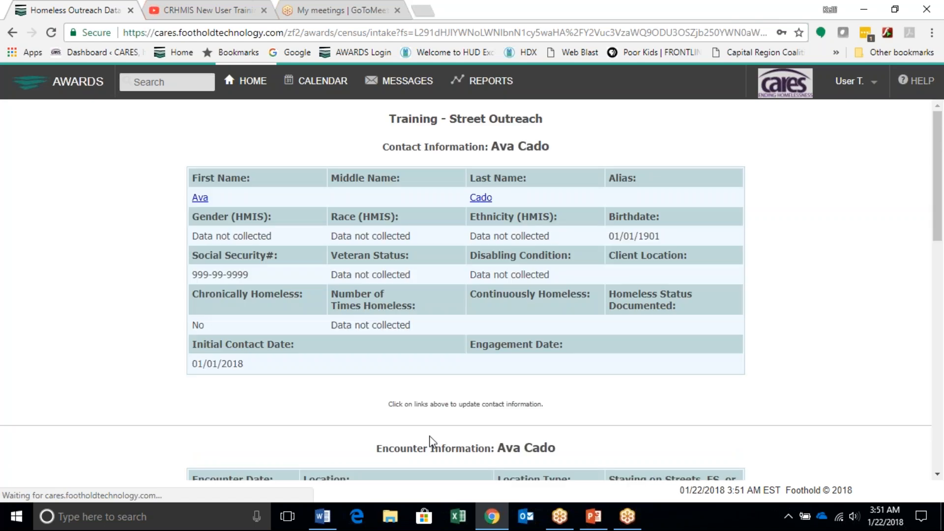
scroll(431, 442, down, 5)
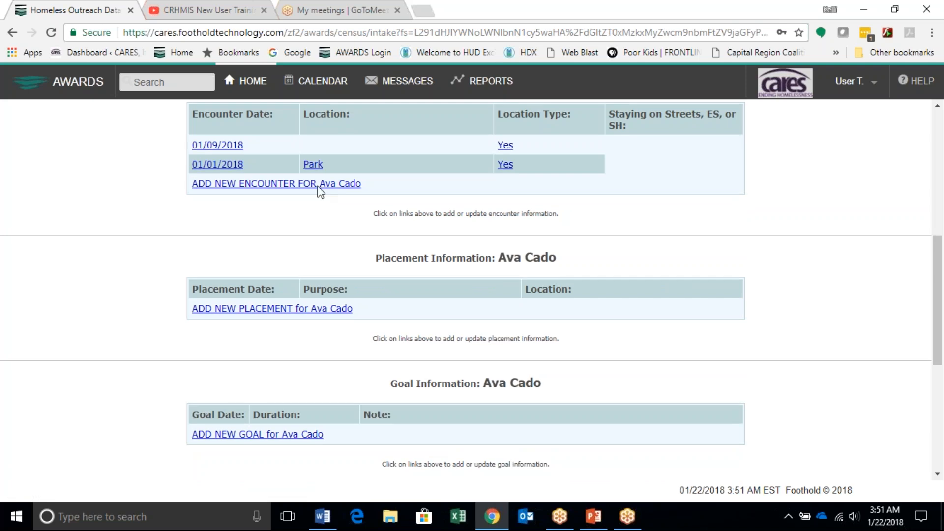
scroll(319, 189, up, 1)
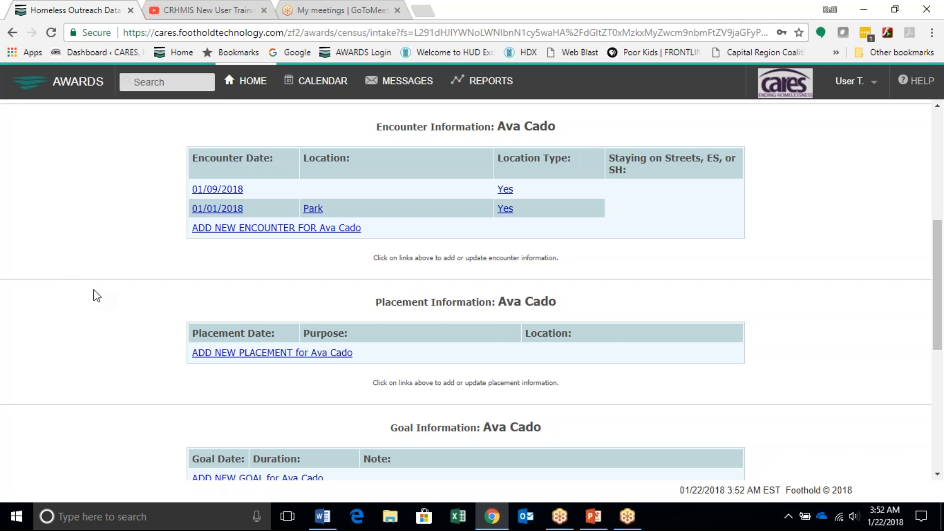
scroll(86, 276, up, 5)
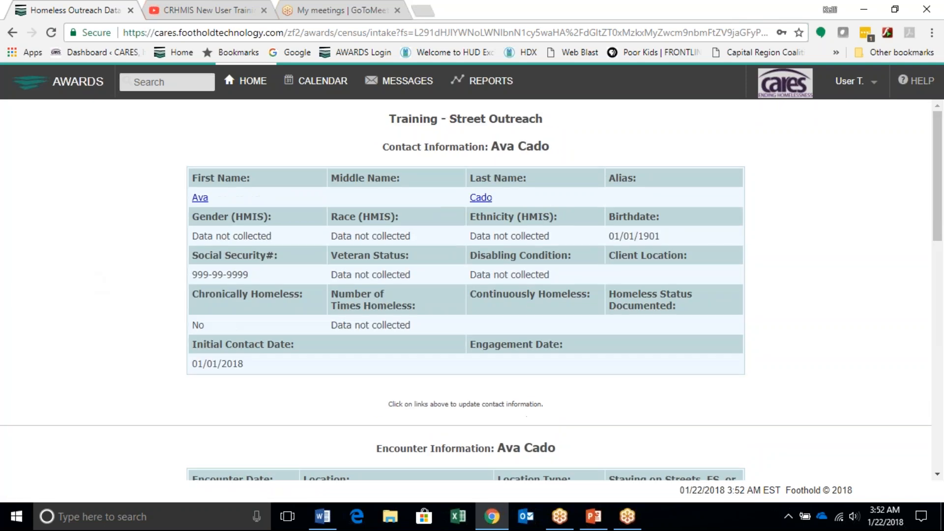
Open the contact's current-roster Face Sheet from the Training - Street Outreach program profile
click(242, 82)
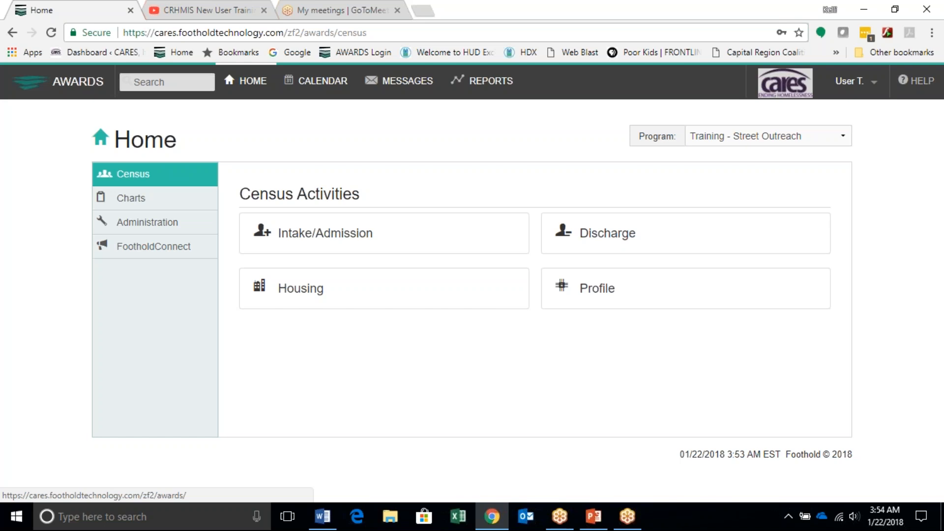
click(580, 294)
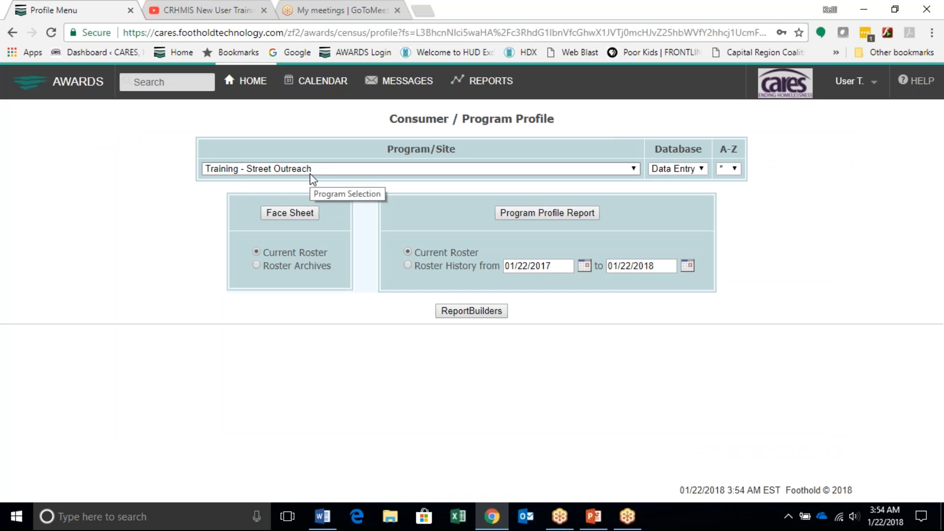
click(292, 213)
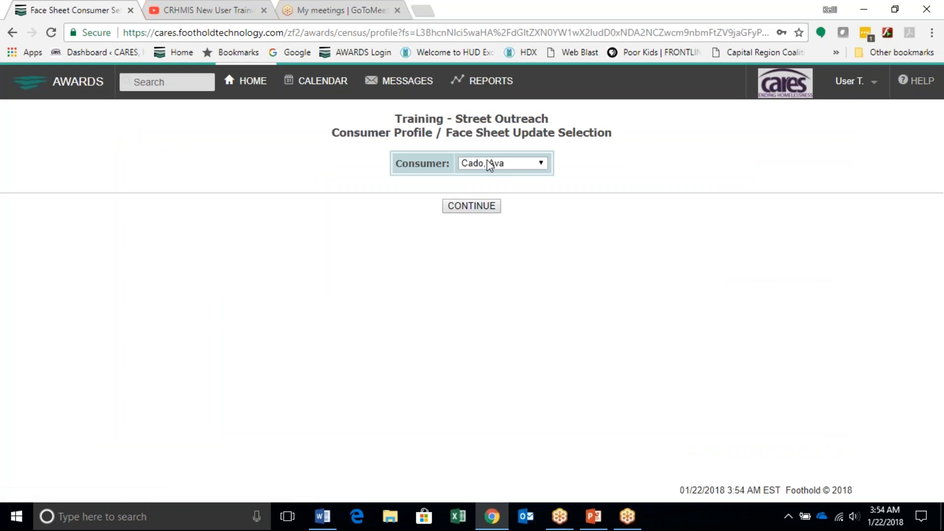
click(477, 209)
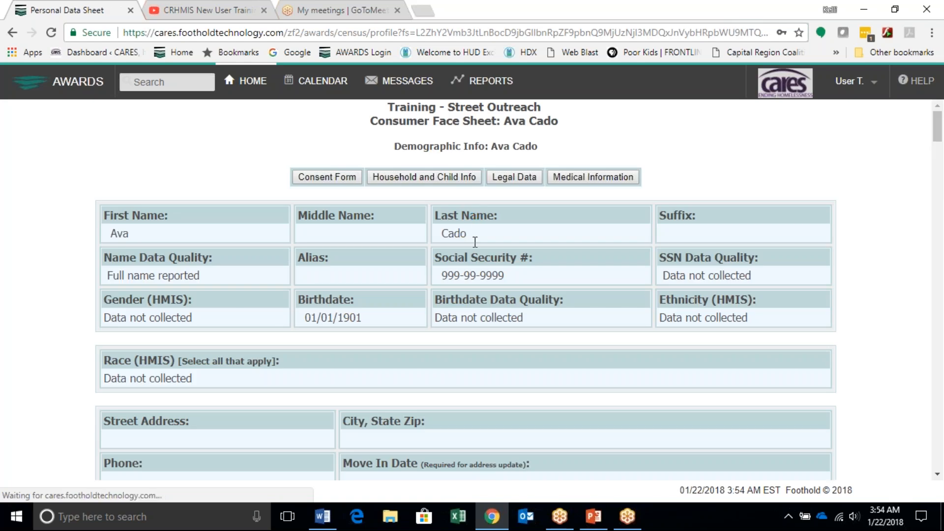
Go through the face sheet's demographic and HMIS sections and start an HMIS Info update
scroll(489, 315, down, 3)
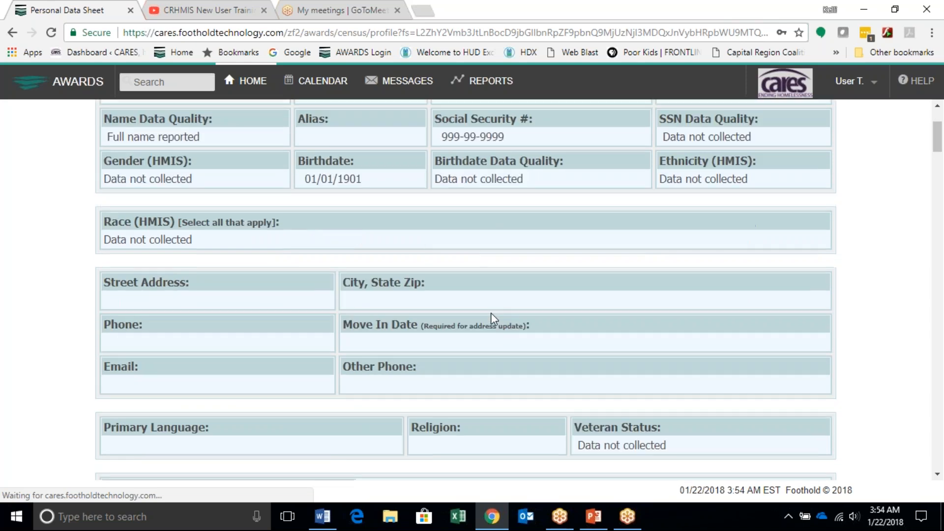
scroll(491, 315, down, 5)
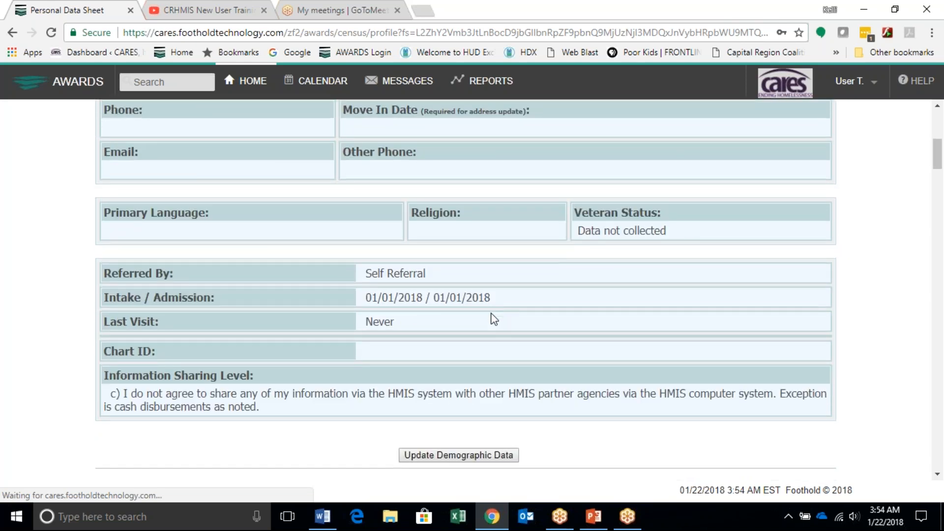
scroll(492, 317, down, 4)
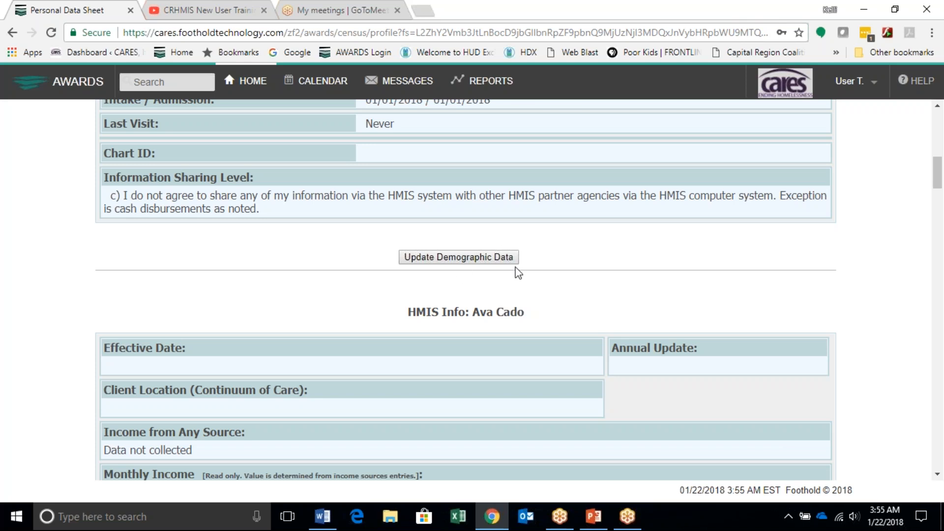
scroll(541, 359, down, 1)
scroll(541, 359, down, 10)
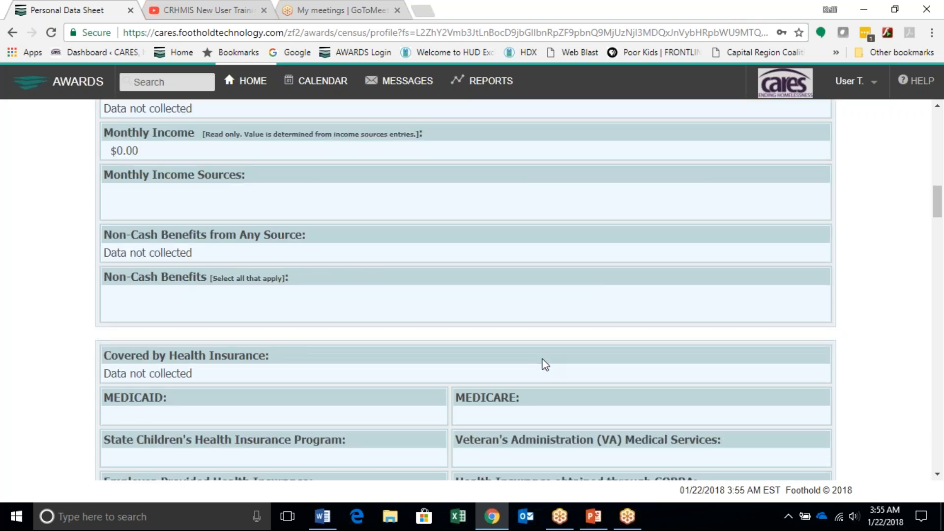
scroll(524, 366, down, 11)
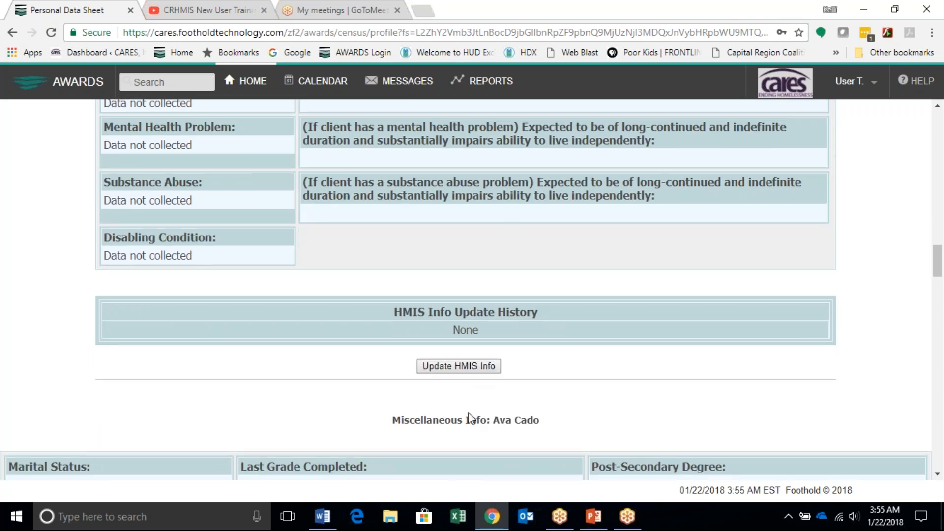
click(476, 364)
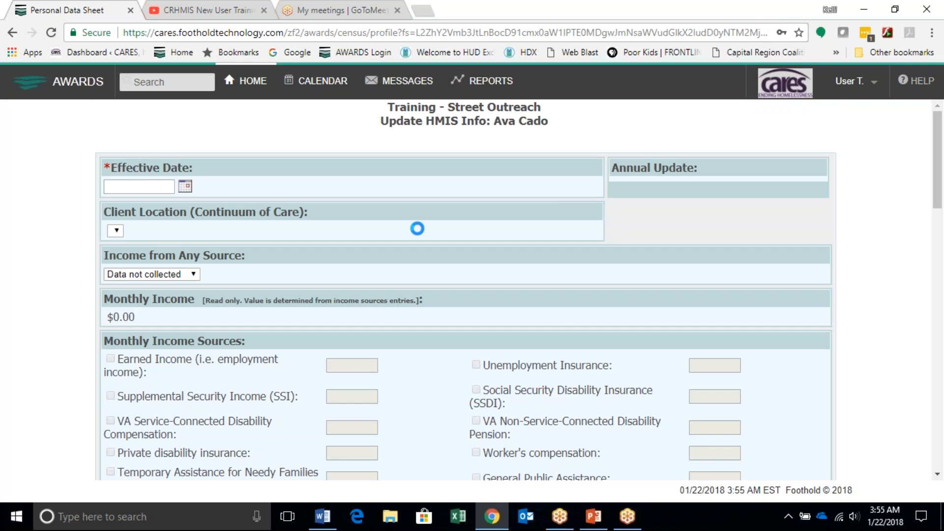
Set the Effective Date of the HMIS Info update to 1/22/18
click(156, 183)
text(1/22/17)
key(Tab)
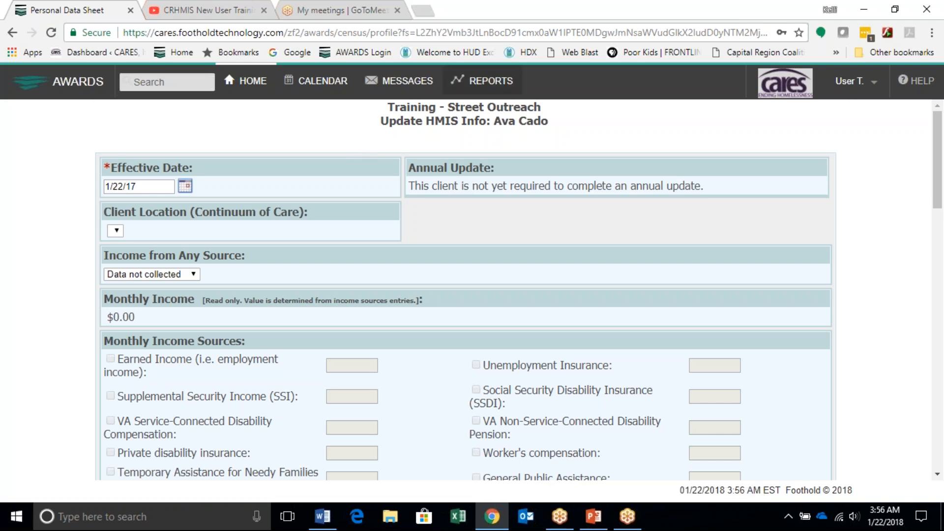
click(154, 187)
key(BackSpace)
text(8)
key(Tab)
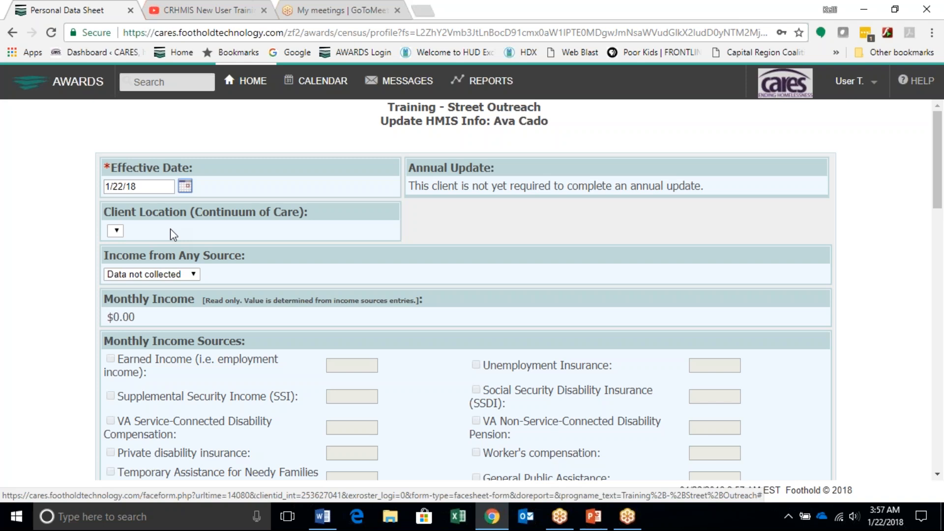
Review the non-cash benefits, health insurance and special needs fields and save the HMIS Info update
scroll(172, 235, down, 10)
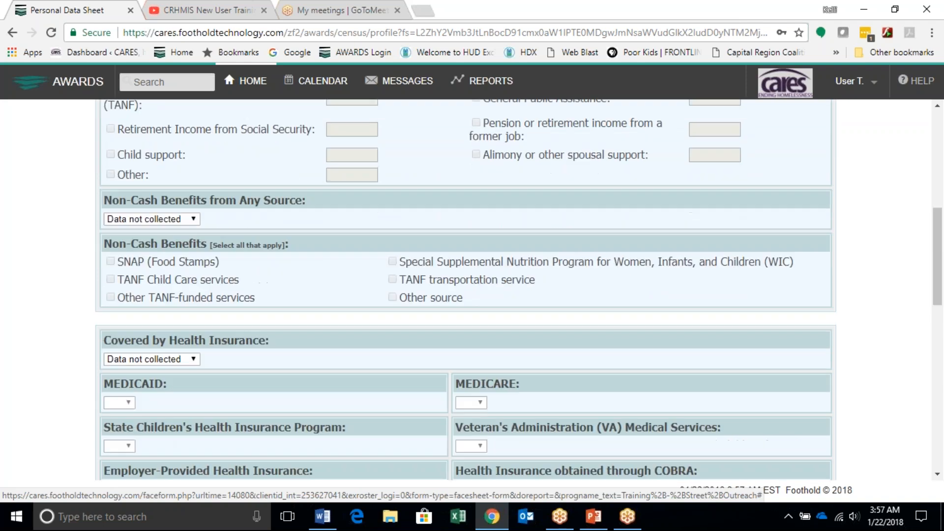
scroll(173, 328, down, 2)
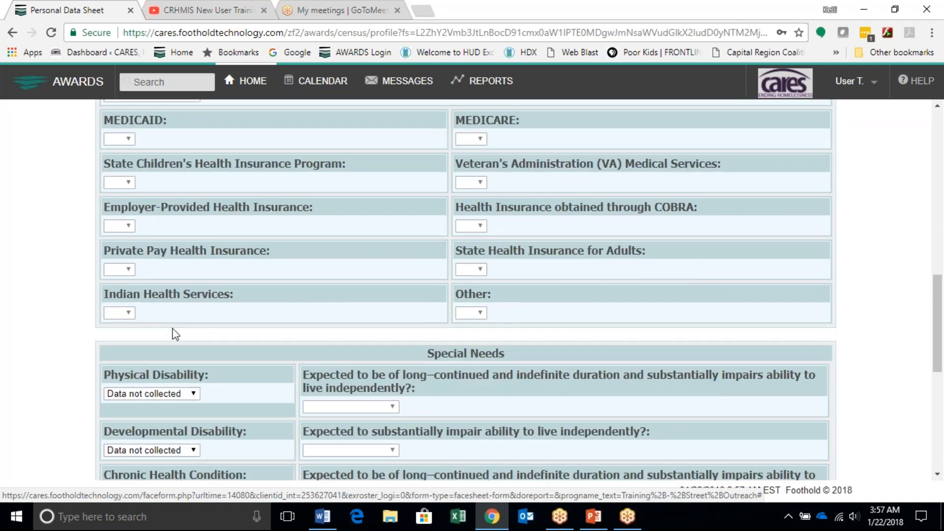
scroll(174, 328, up, 1)
scroll(172, 327, down, 1)
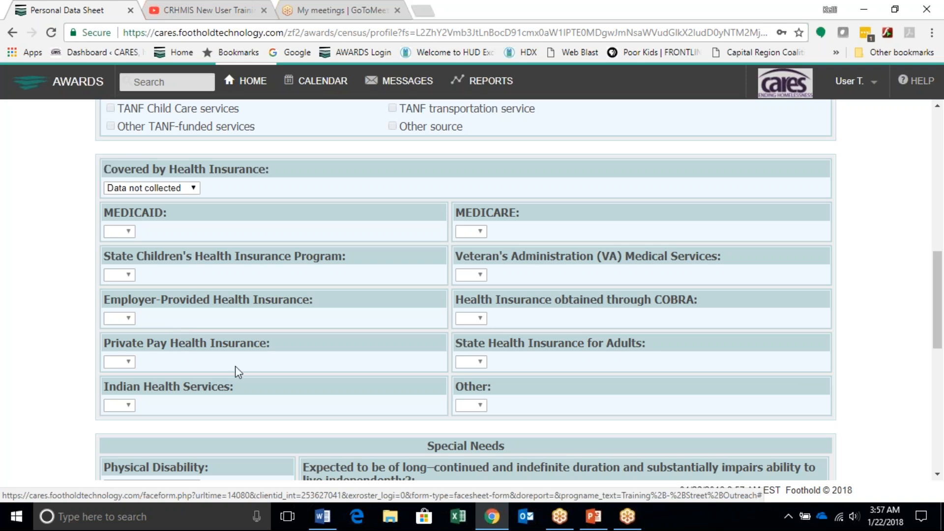
scroll(237, 366, down, 3)
scroll(251, 358, down, 2)
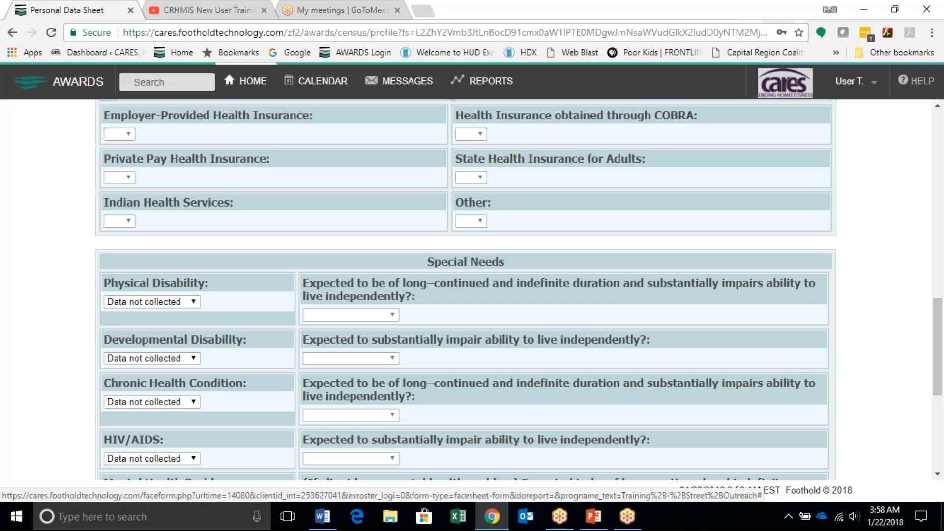
scroll(356, 142, down, 4)
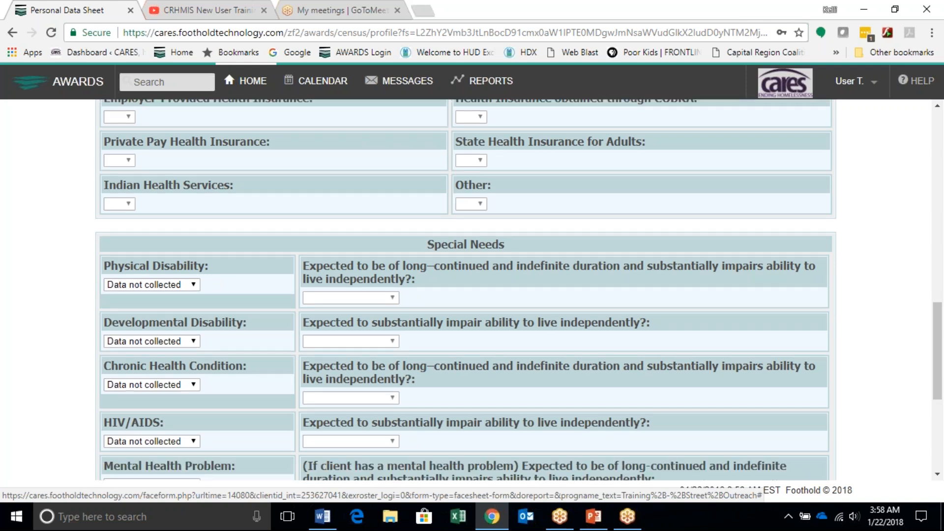
scroll(467, 291, down, 2)
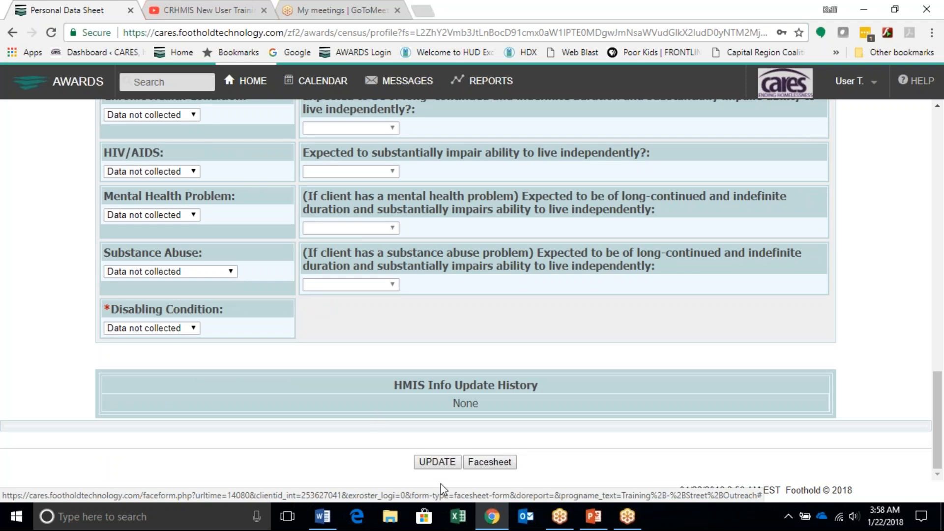
click(437, 463)
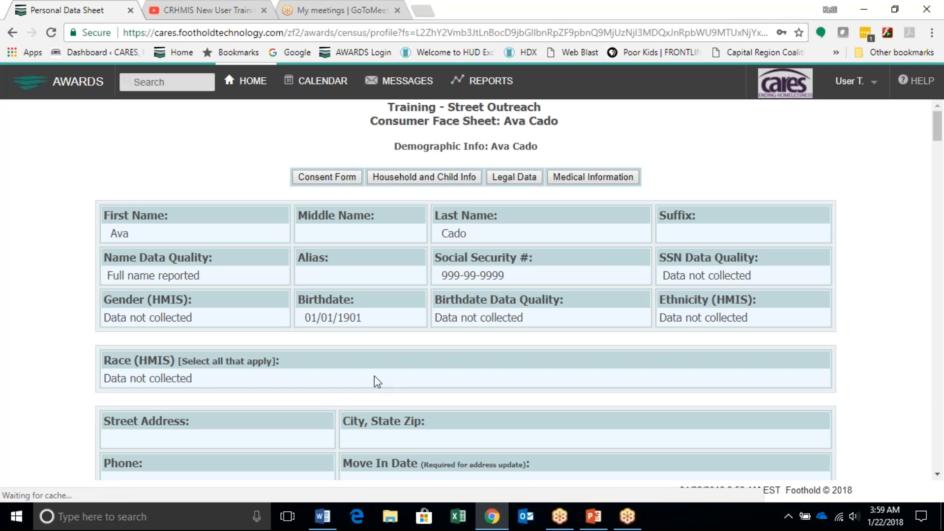
Check the HMIS Info Update History on the contact's face sheet for the saved update
scroll(379, 381, down, 10)
scroll(384, 382, down, 8)
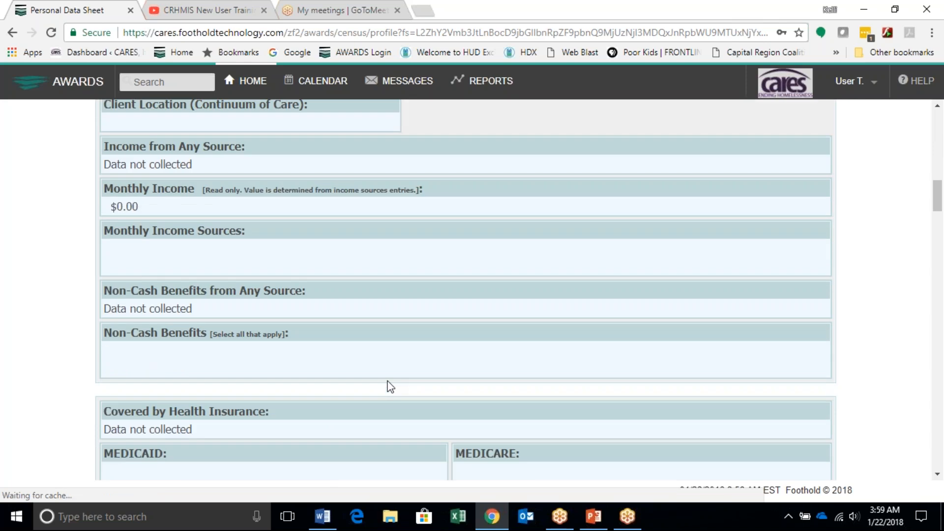
scroll(388, 385, down, 3)
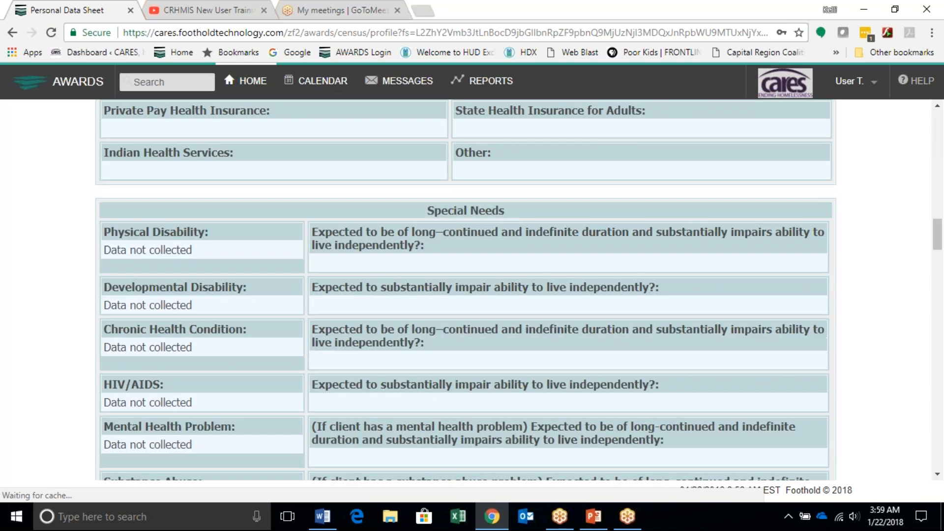
scroll(403, 377, down, 4)
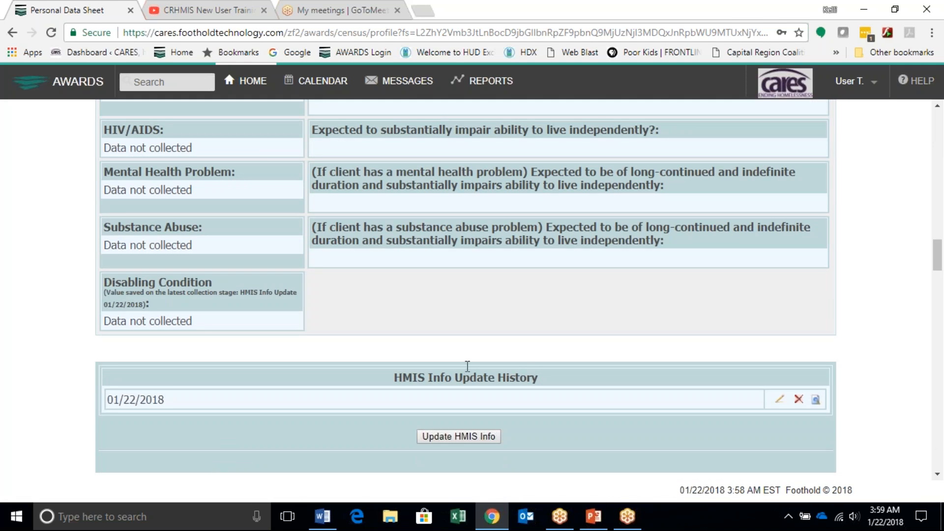
drag(401, 377, 531, 376)
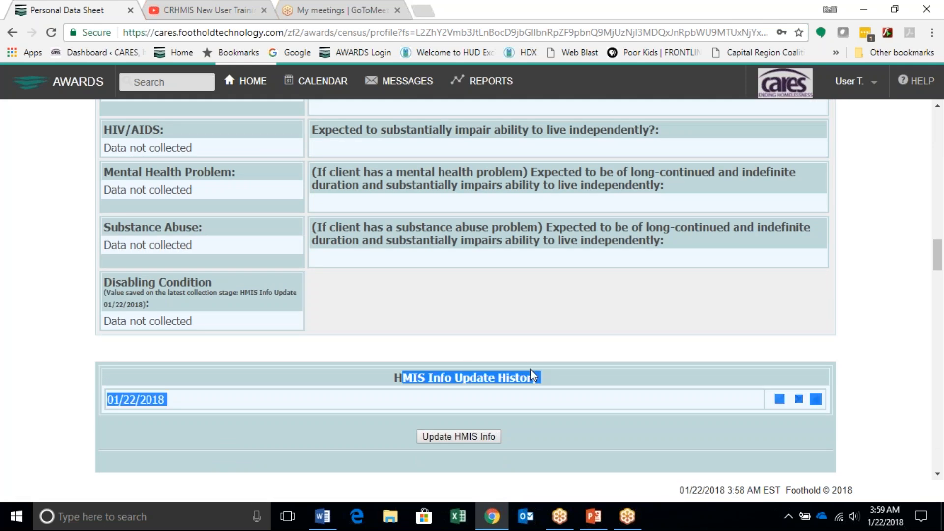
click(299, 400)
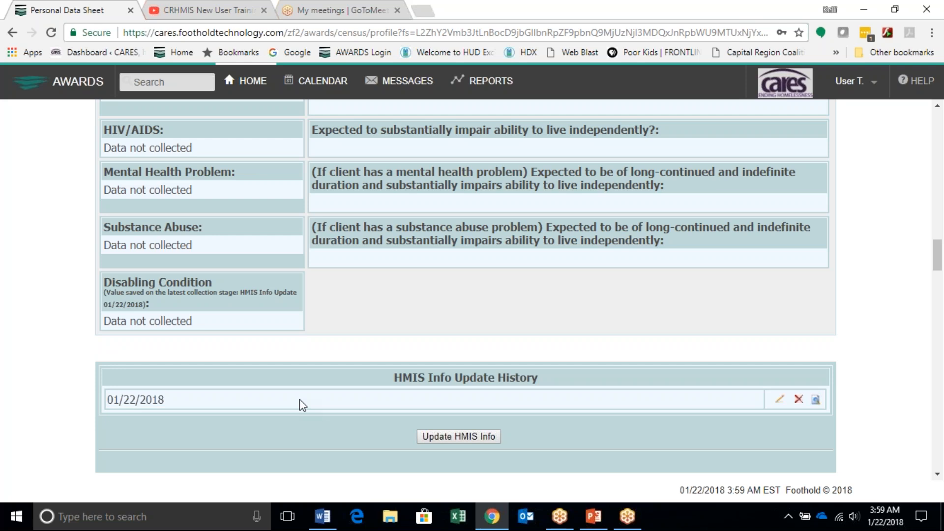
View the printable version of the 01/22/2018 HMIS Info update, read through it and close it without printing
click(815, 404)
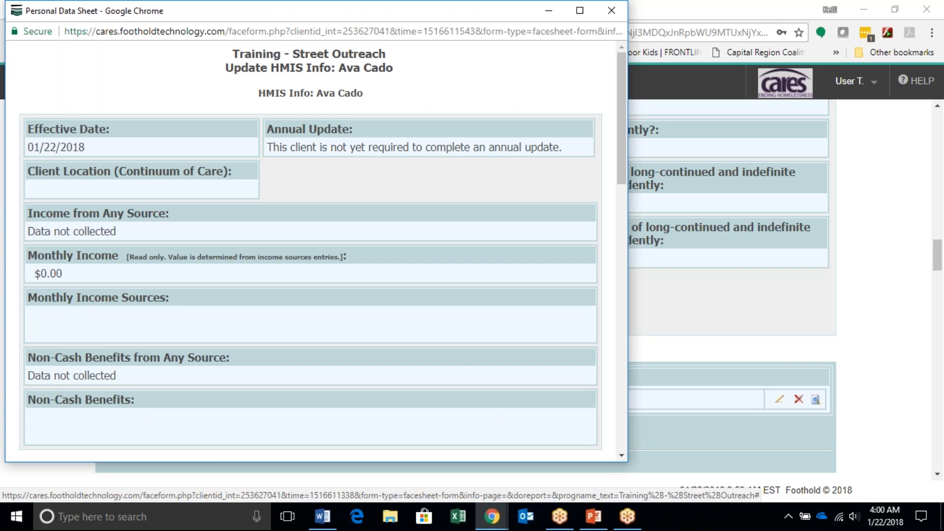
scroll(476, 258, down, 5)
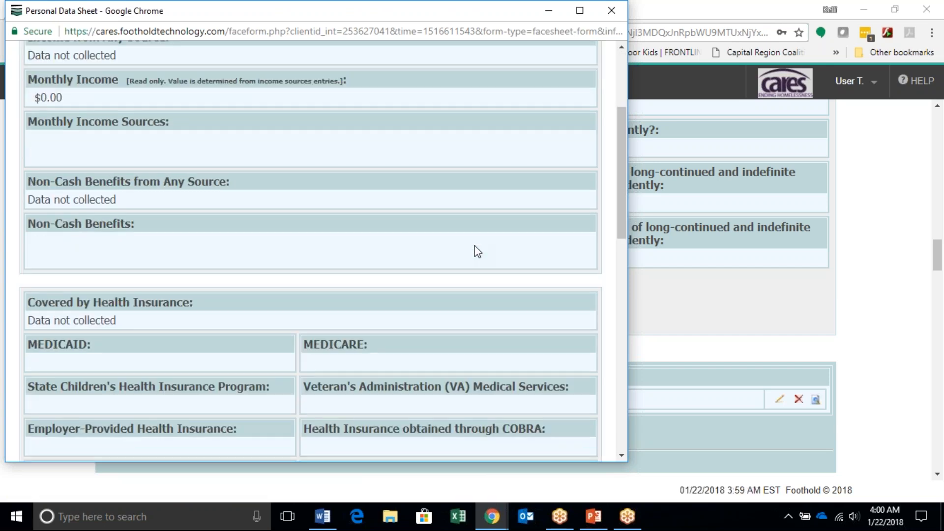
scroll(476, 251, down, 14)
scroll(476, 250, up, 20)
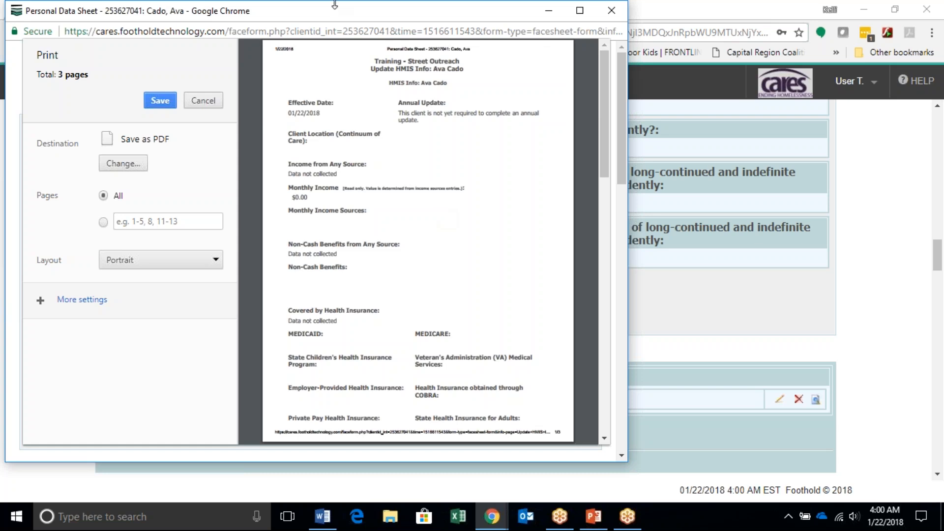
drag(460, 16, 426, 75)
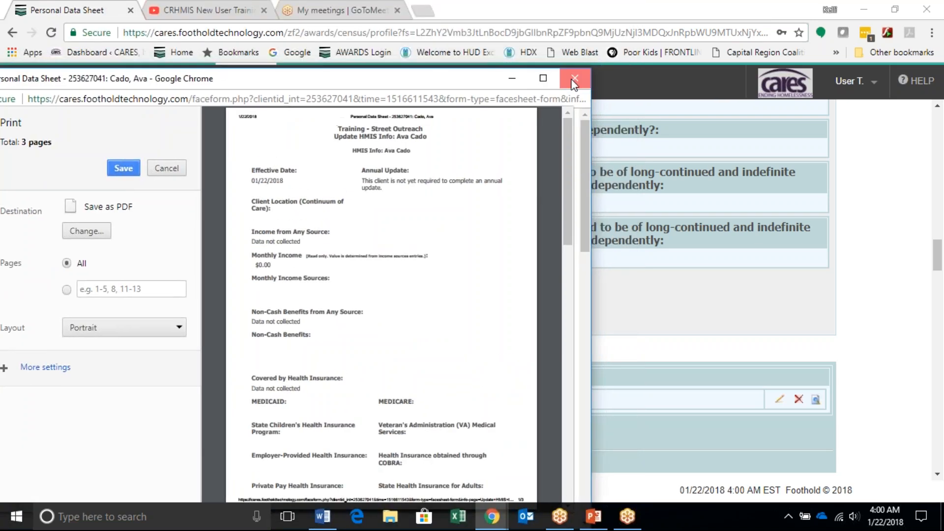
click(571, 78)
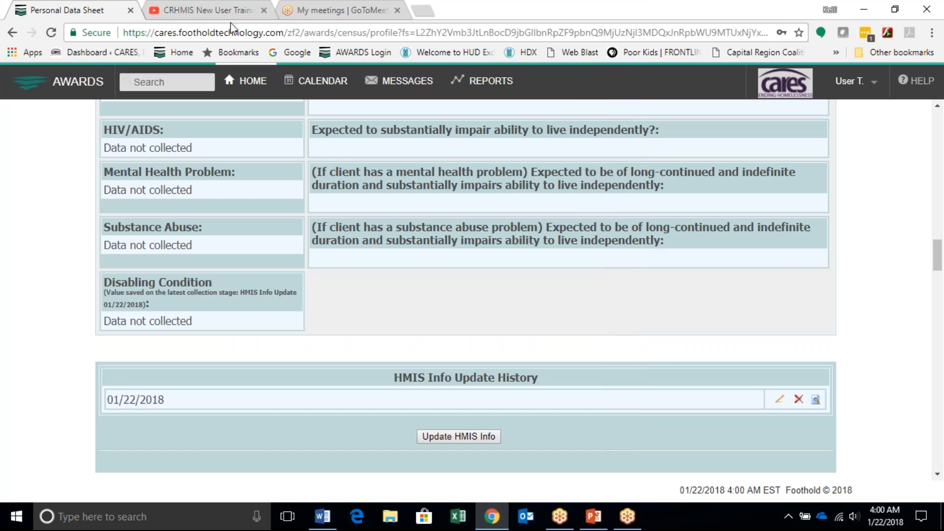
Find the existing contact through the Training - Street Outreach intake search and open their contact information for editing
click(255, 80)
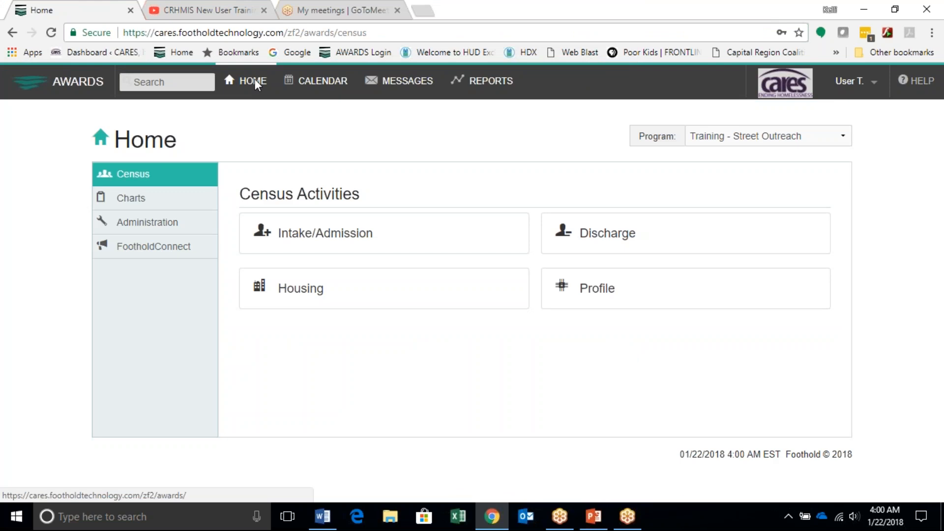
click(317, 240)
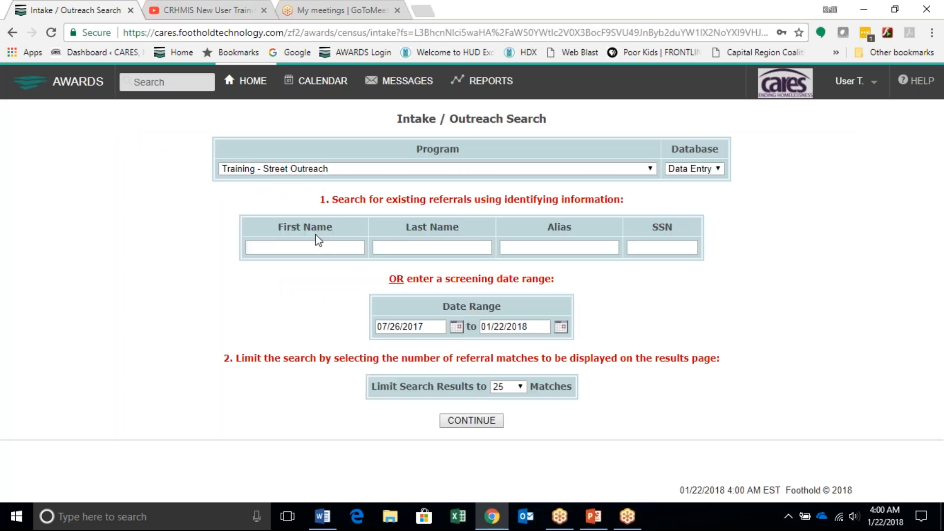
click(469, 421)
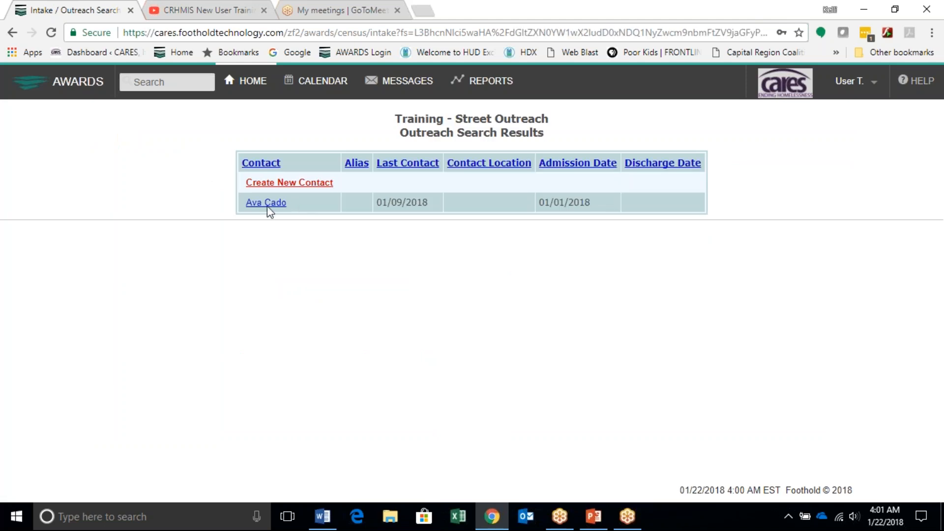
click(266, 202)
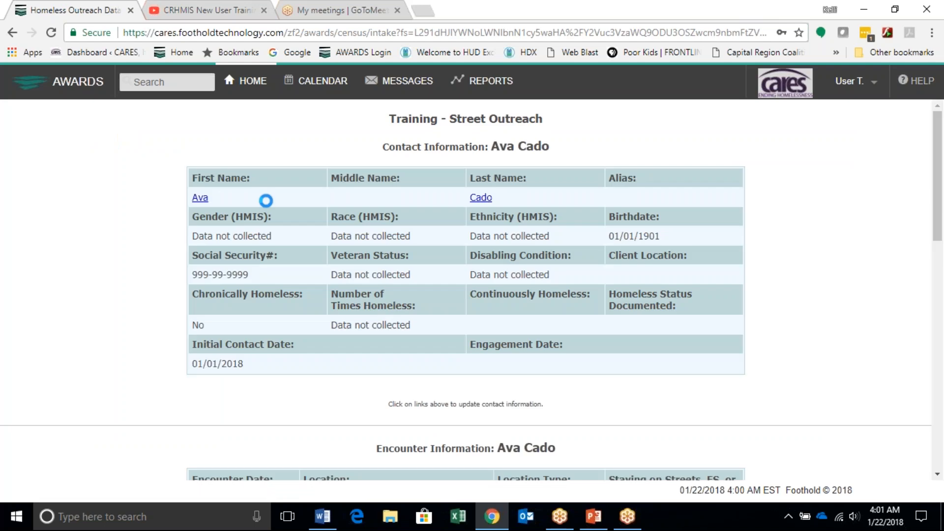
click(204, 198)
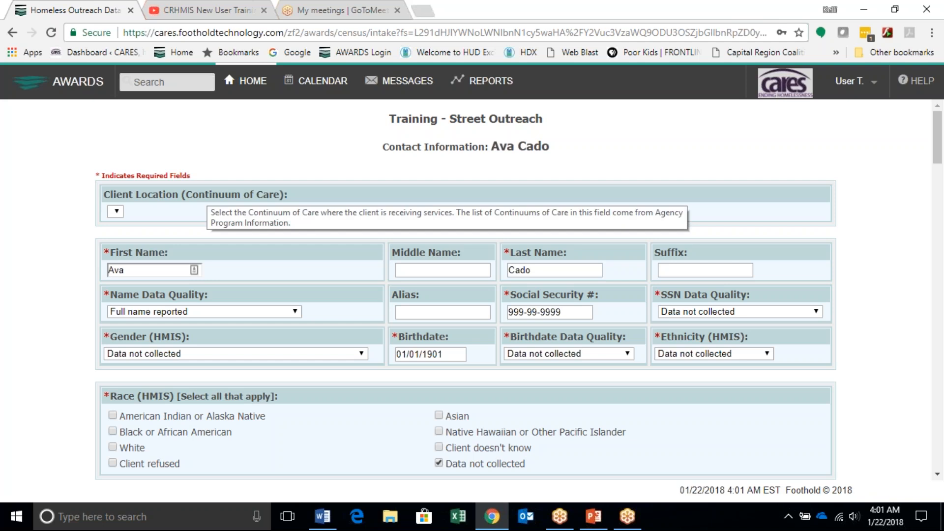
Set the contact's gender to Female, enter the birthdate, and set Birthdate Data Quality to Full DOB Reported
click(241, 355)
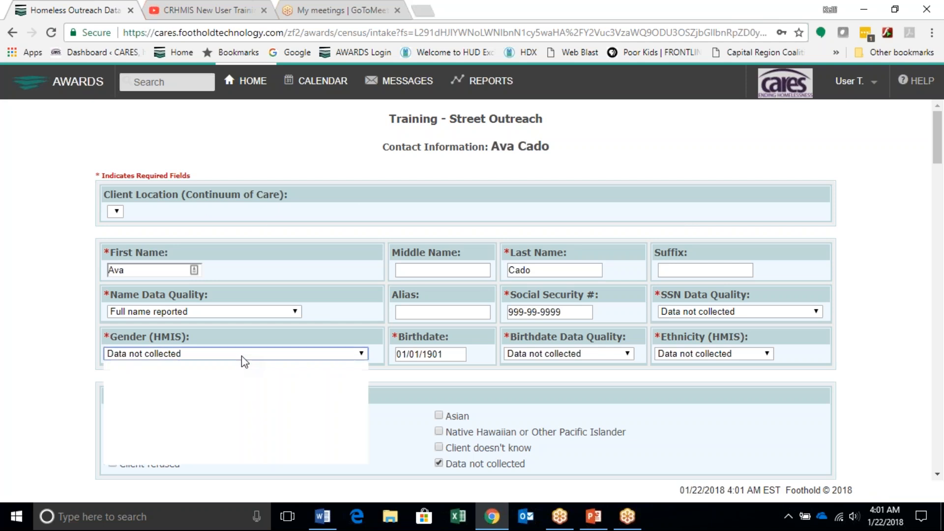
key(Escape)
key(f)
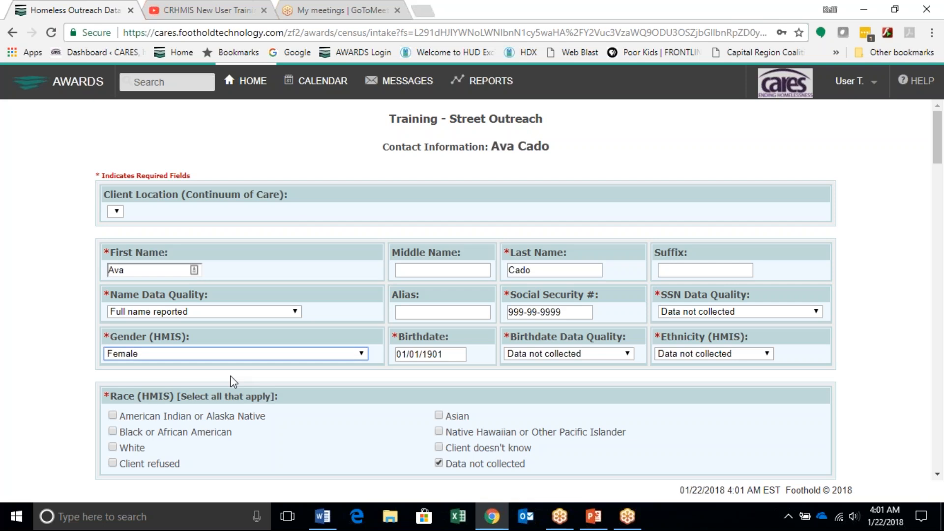
key(Tab)
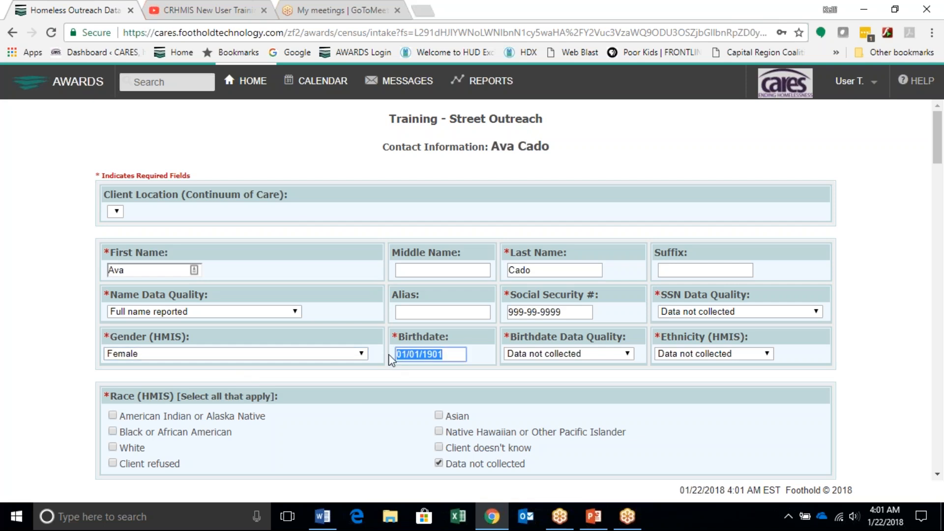
text(3/27/1975)
click(588, 354)
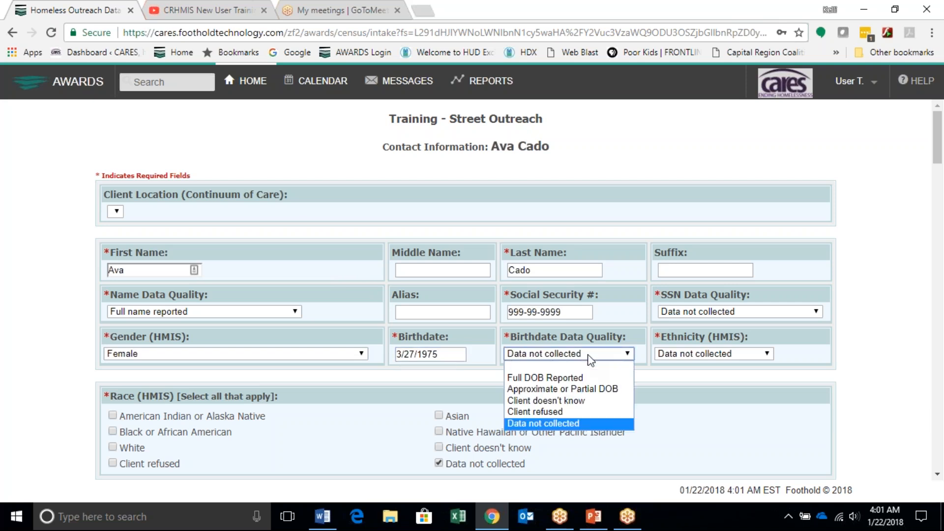
click(567, 380)
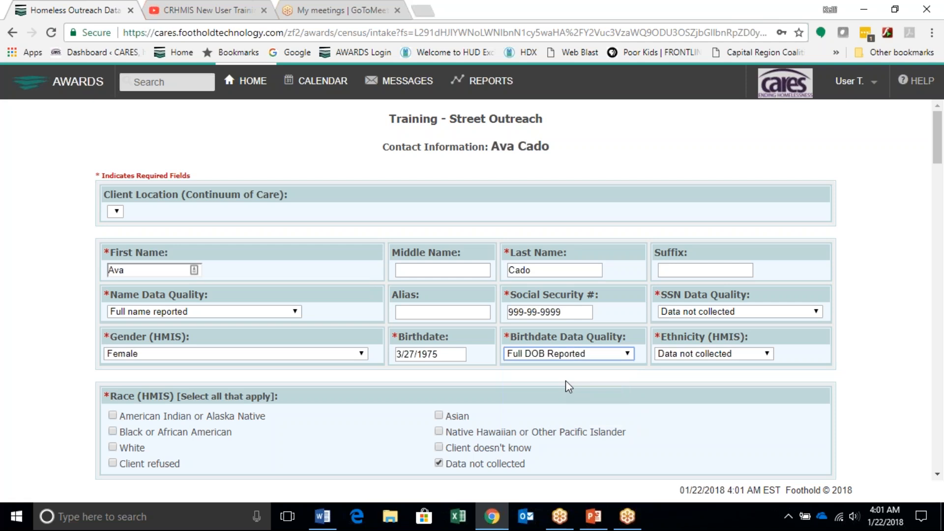
Set the contact's ethnicity to Hispanic/Latino and select White and Black or African American as race
click(768, 353)
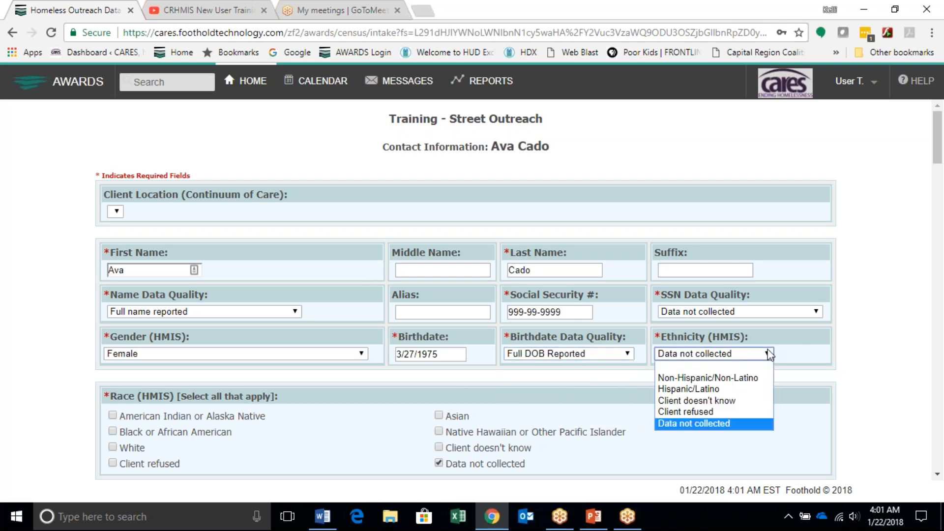
click(732, 388)
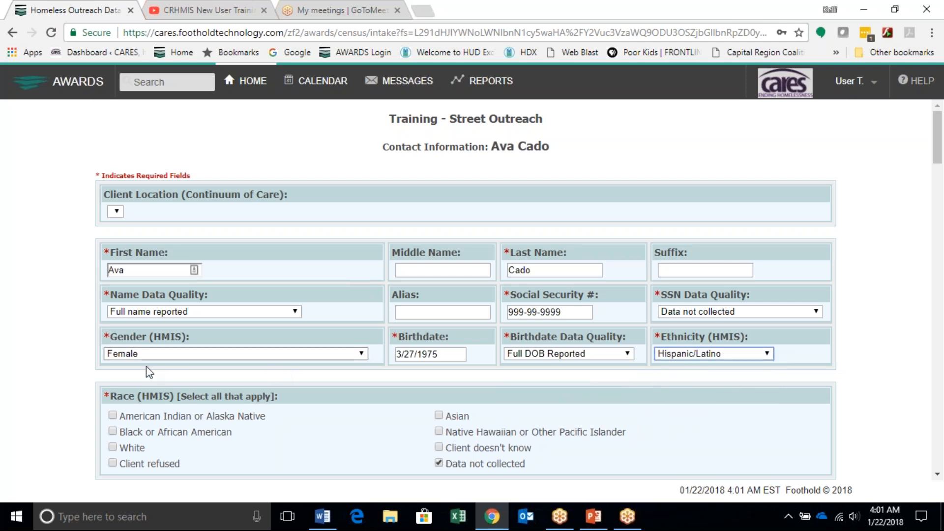
click(113, 448)
click(113, 432)
Review the remaining contact fields from living situation to non-HMIS data elements and save the contact information update
scroll(271, 436, down, 1)
scroll(236, 386, down, 3)
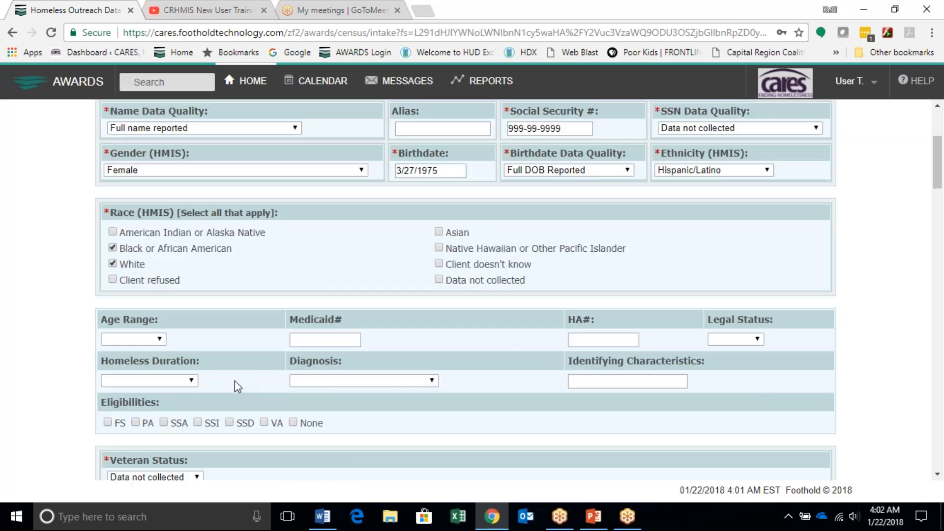
scroll(235, 385, down, 1)
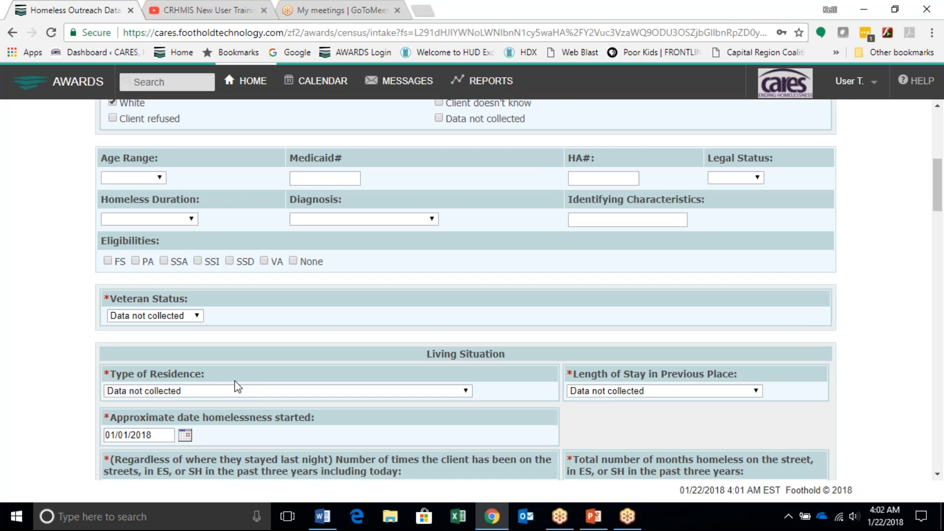
scroll(220, 387, down, 3)
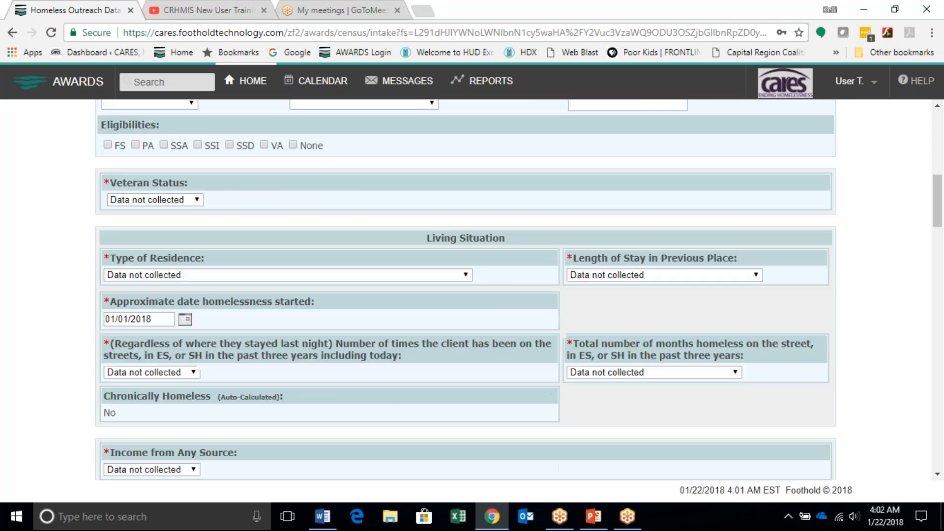
scroll(241, 393, down, 4)
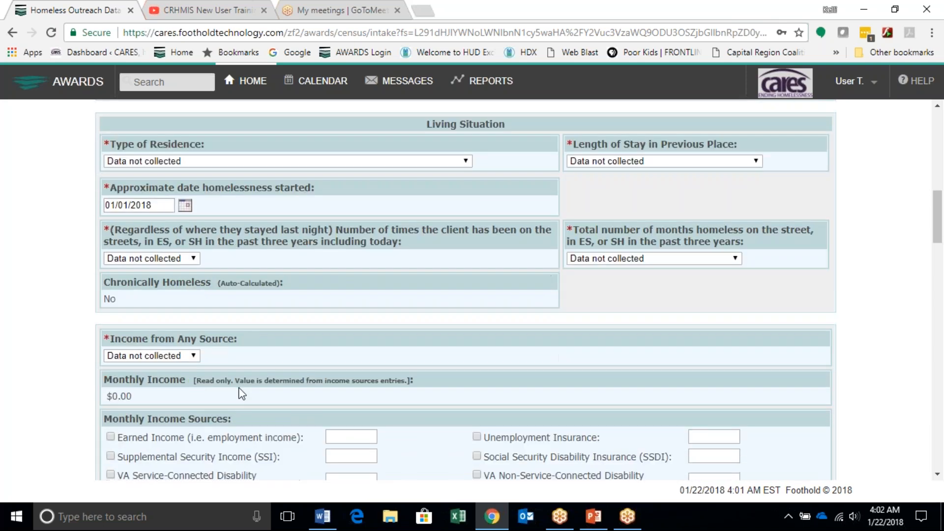
scroll(239, 393, down, 9)
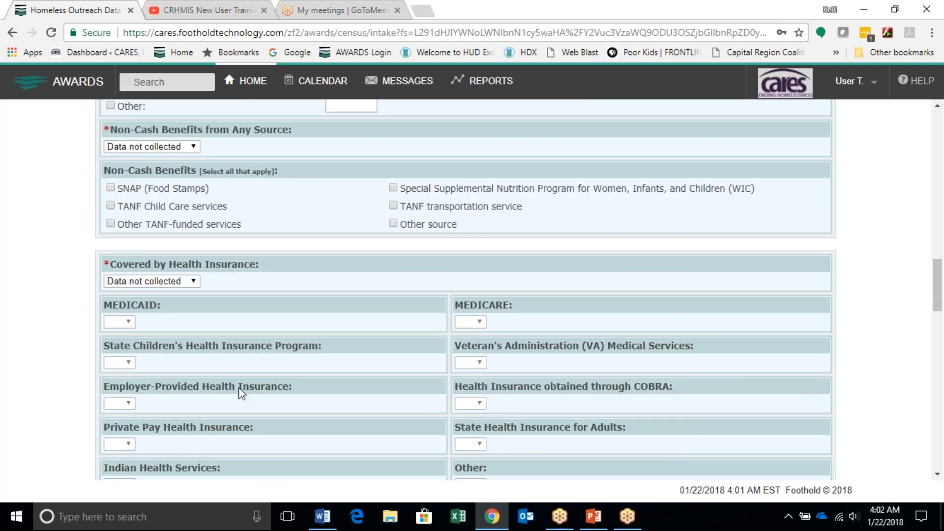
scroll(239, 393, down, 9)
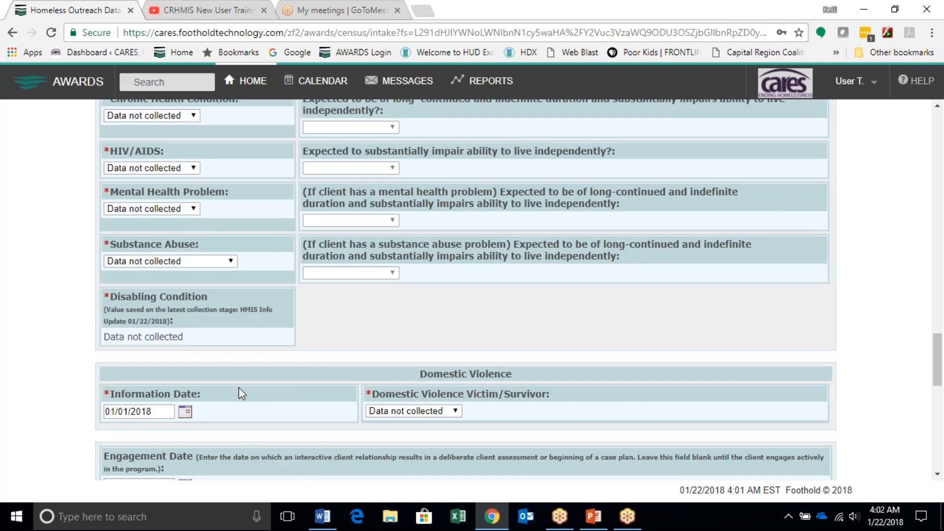
scroll(239, 393, down, 1)
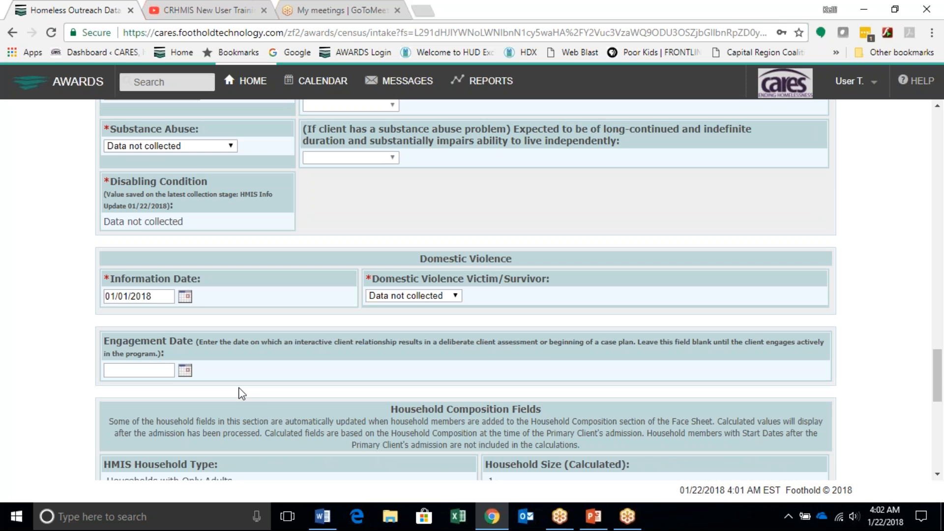
scroll(242, 391, down, 5)
scroll(274, 386, down, 5)
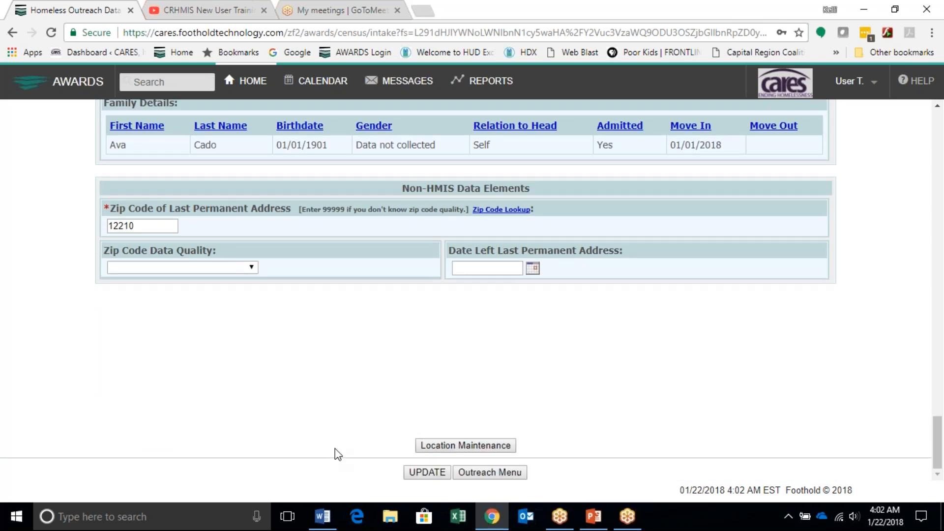
click(426, 472)
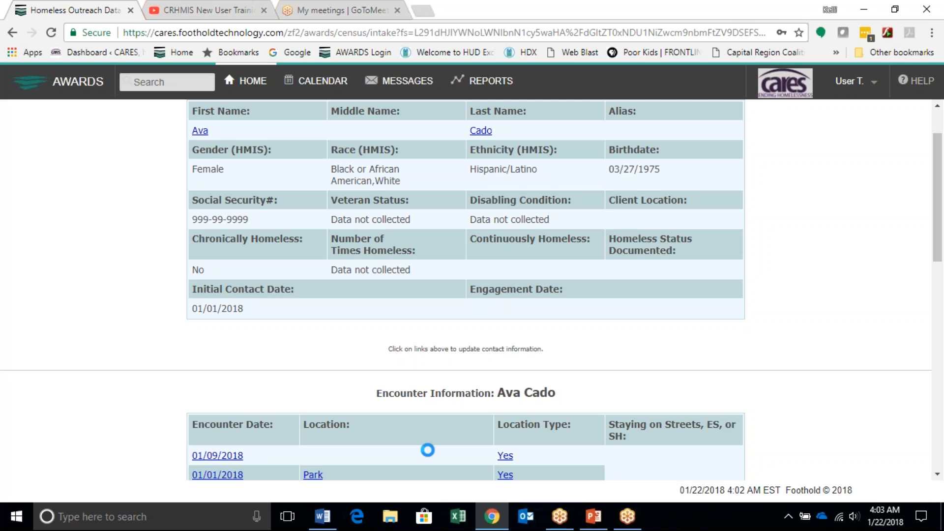
Add and save a new encounter dated 01/19/2018 with Staying on Streets, ES or SH set to Worker Unable to Determine
scroll(94, 433, down, 3)
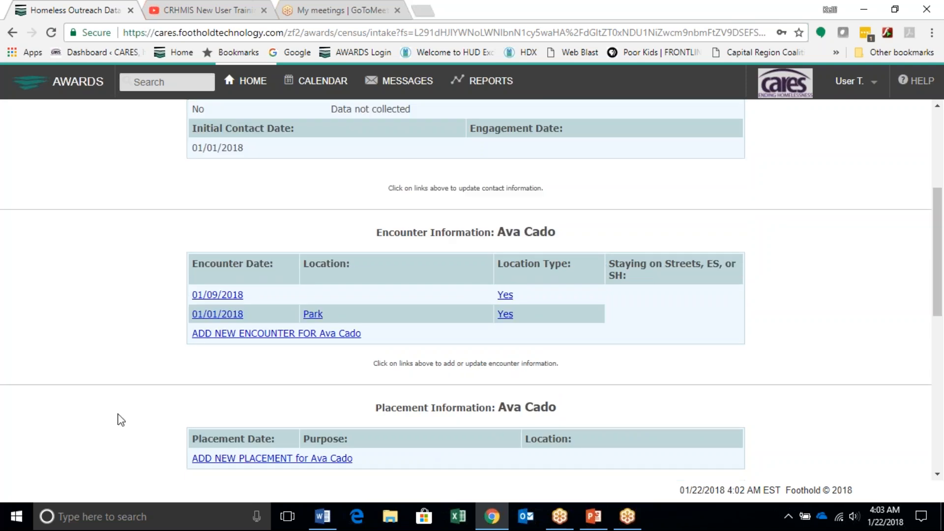
click(300, 334)
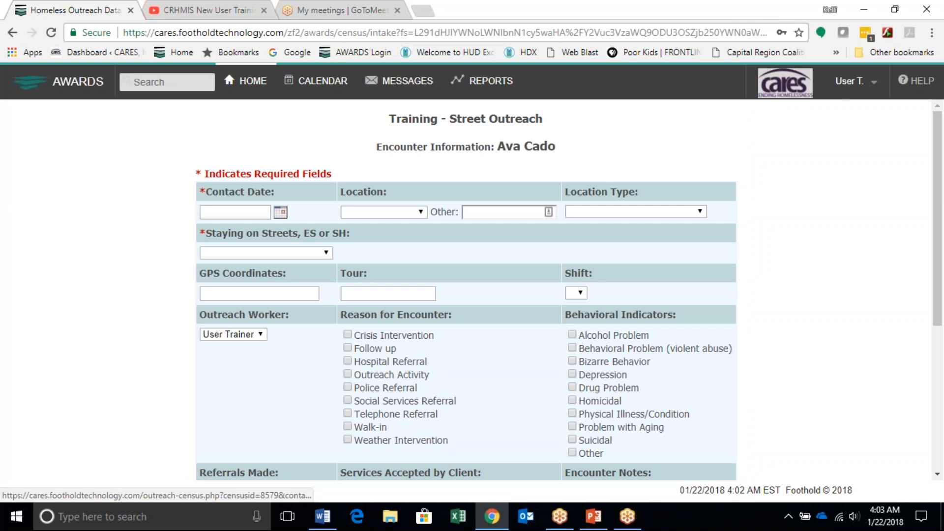
click(281, 213)
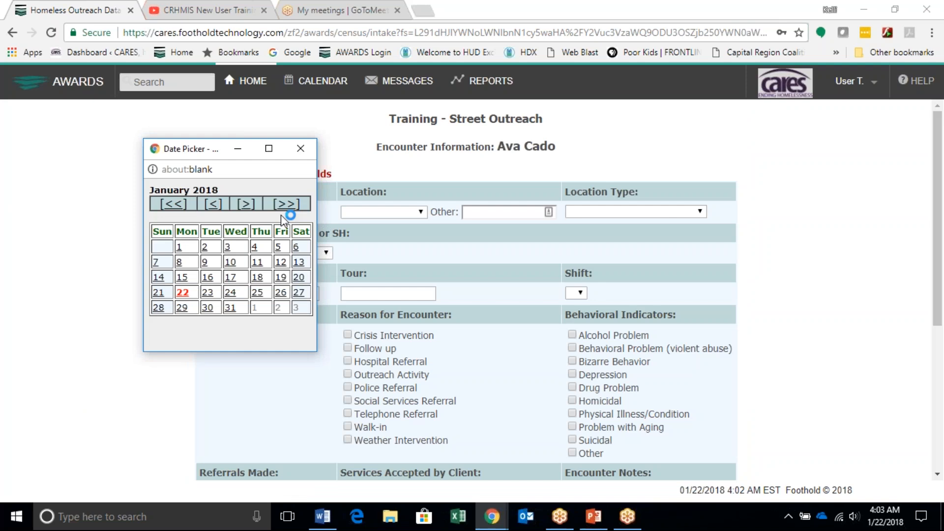
click(281, 277)
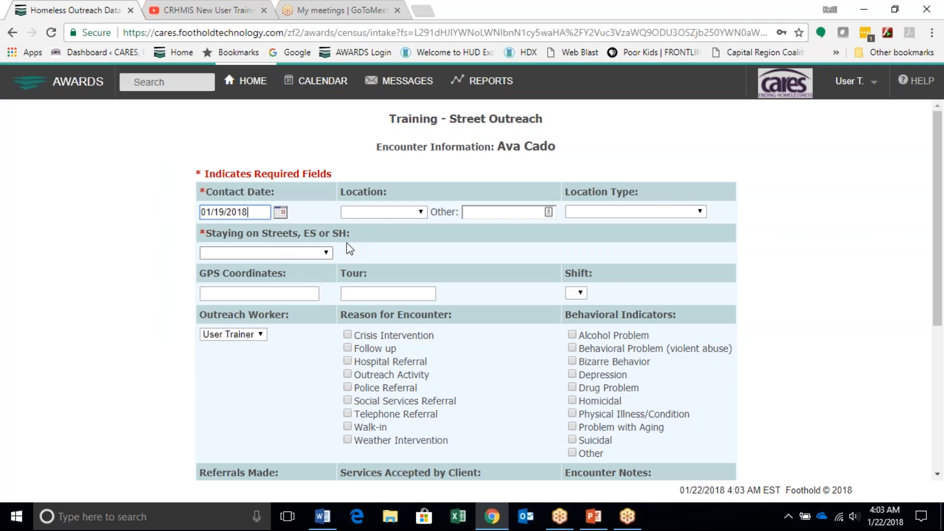
click(318, 253)
click(278, 301)
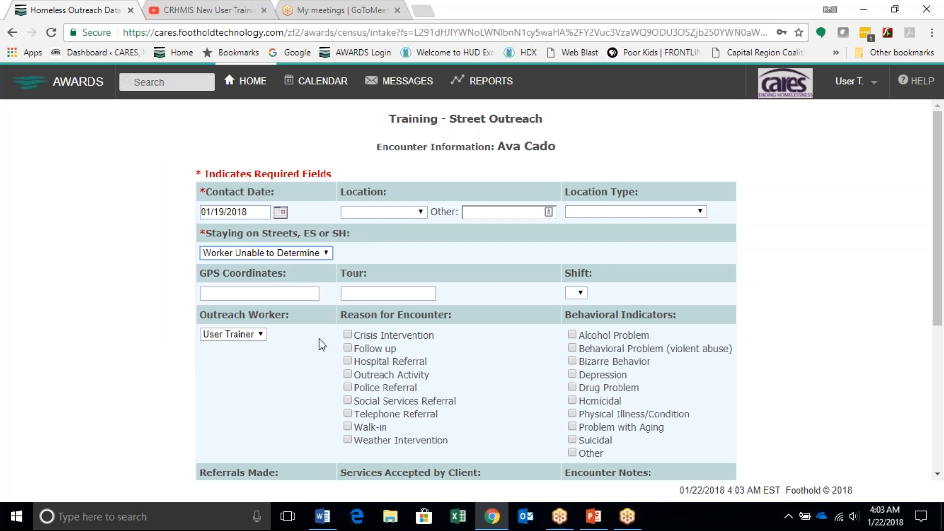
scroll(322, 344, down, 5)
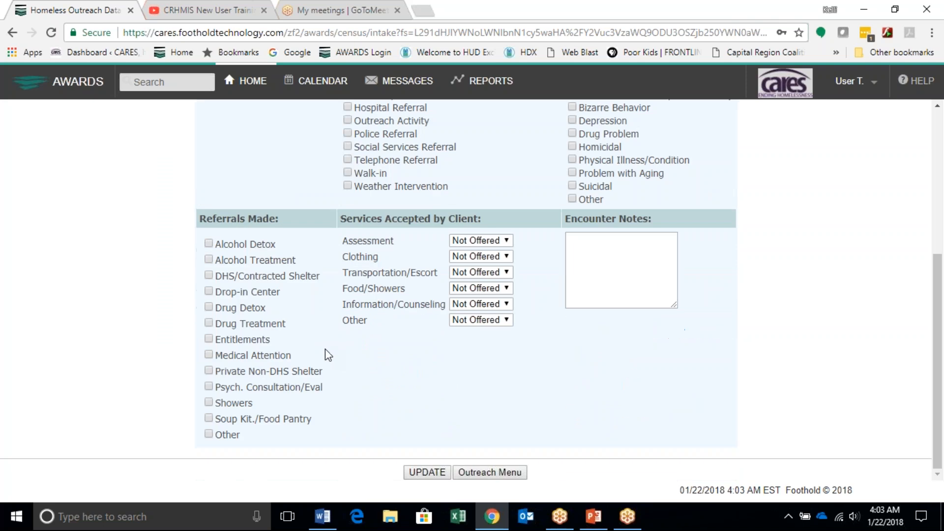
click(437, 477)
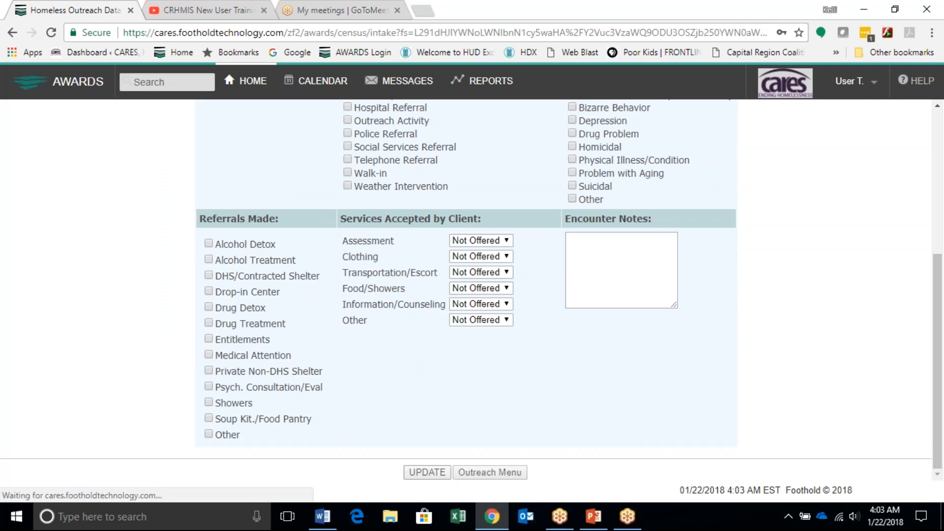
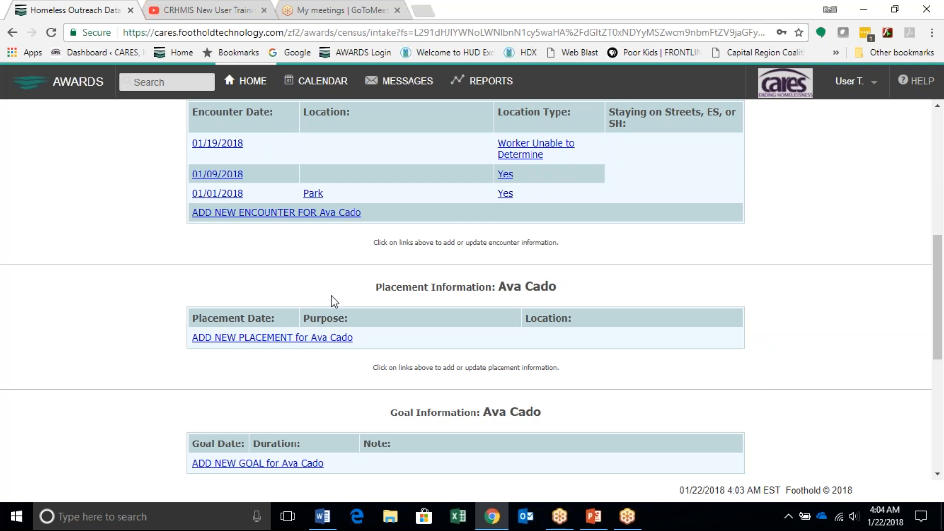
Reopen the contact information, enter the Social Security number's last four digits, and set SSN Data Quality to Approximate or partial SSN reported
scroll(326, 311, up, 5)
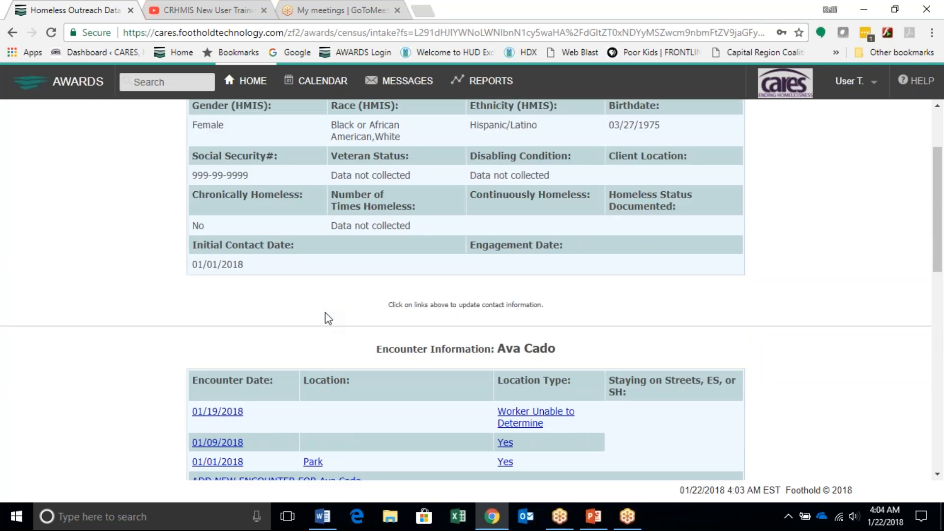
scroll(325, 312, up, 2)
click(201, 198)
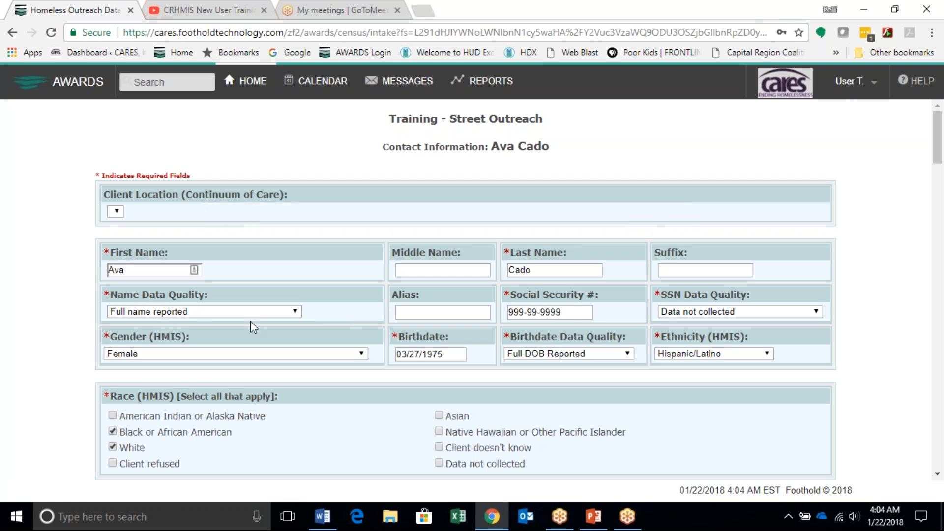
drag(570, 312, 542, 313)
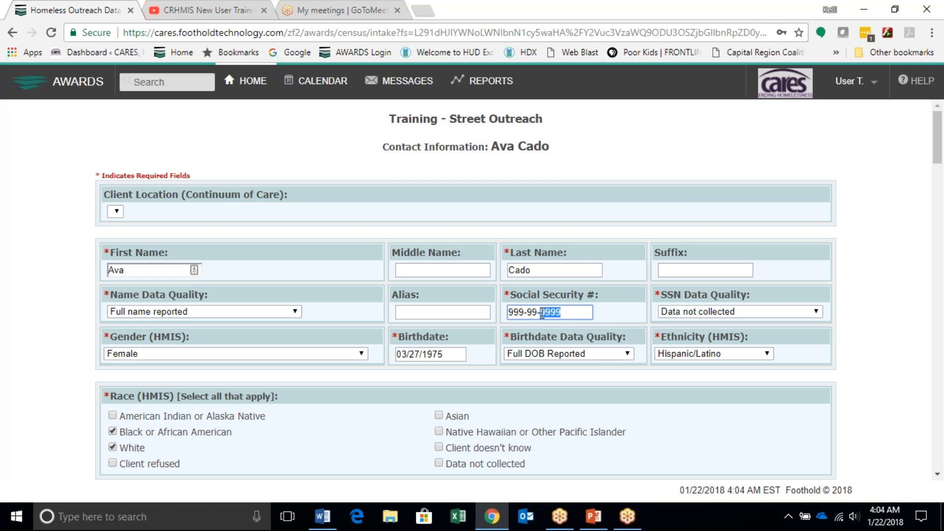
text(1234)
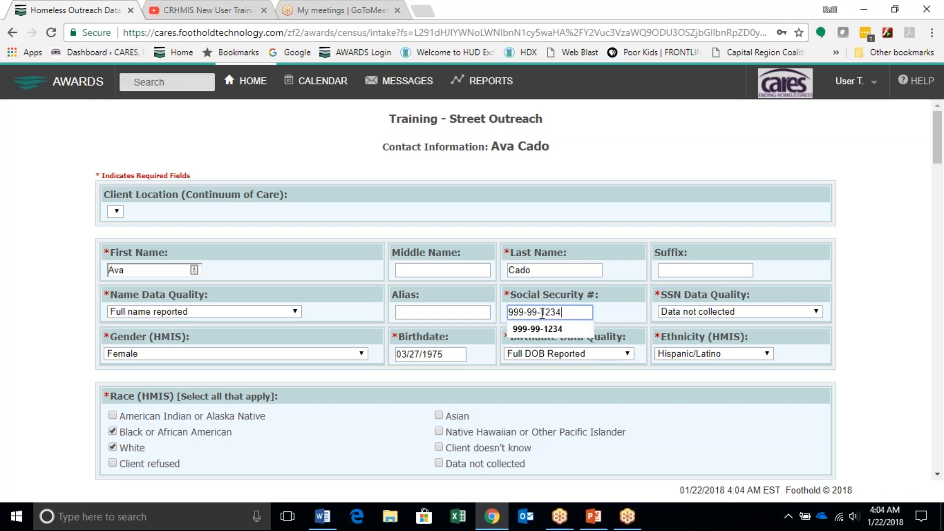
click(784, 313)
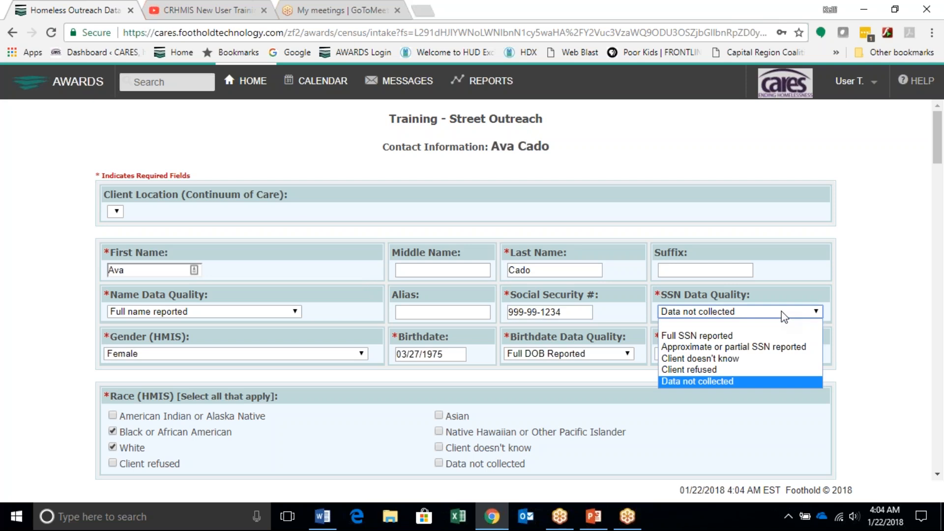
click(757, 347)
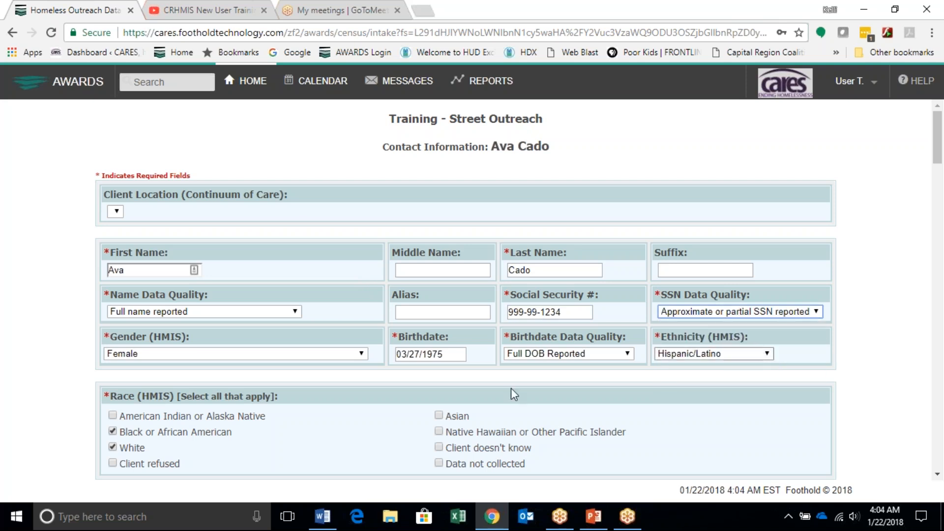
Set the contact's Veteran Status to No
scroll(419, 439, down, 1)
scroll(415, 433, down, 5)
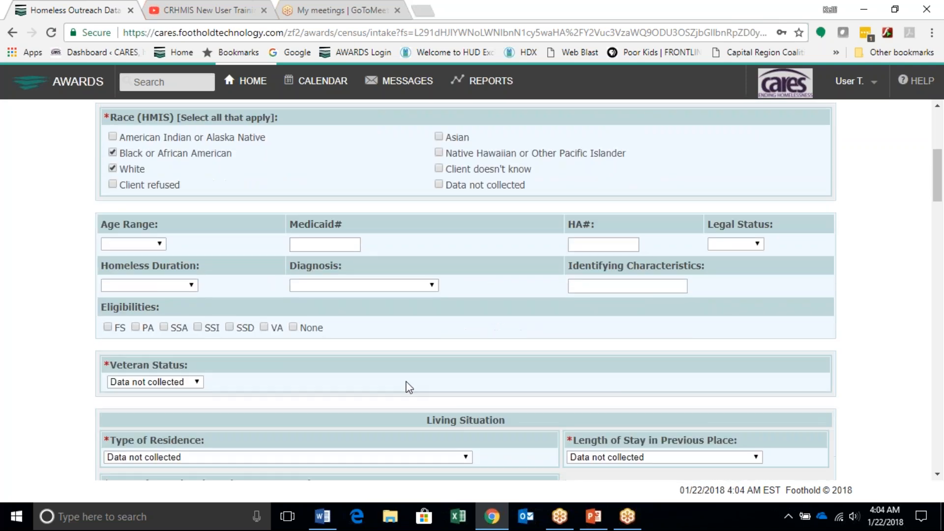
scroll(406, 387, down, 1)
click(196, 362)
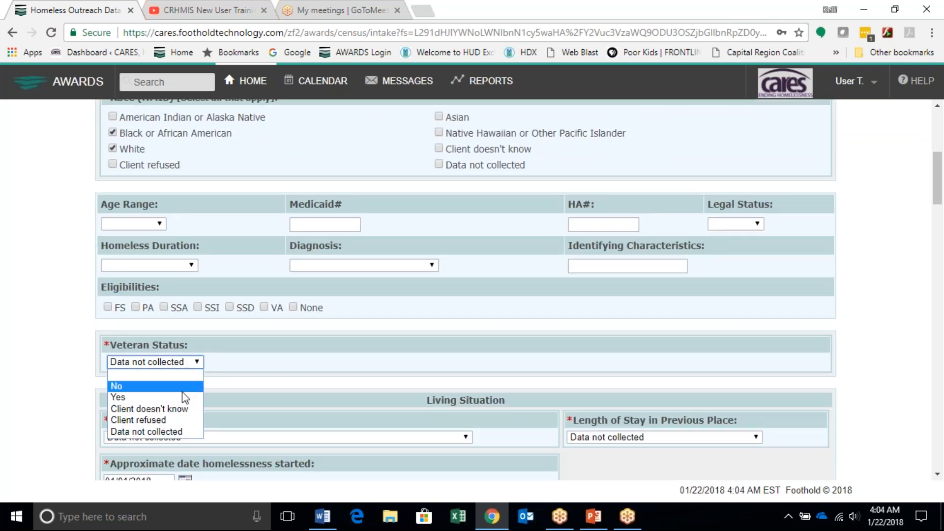
click(183, 389)
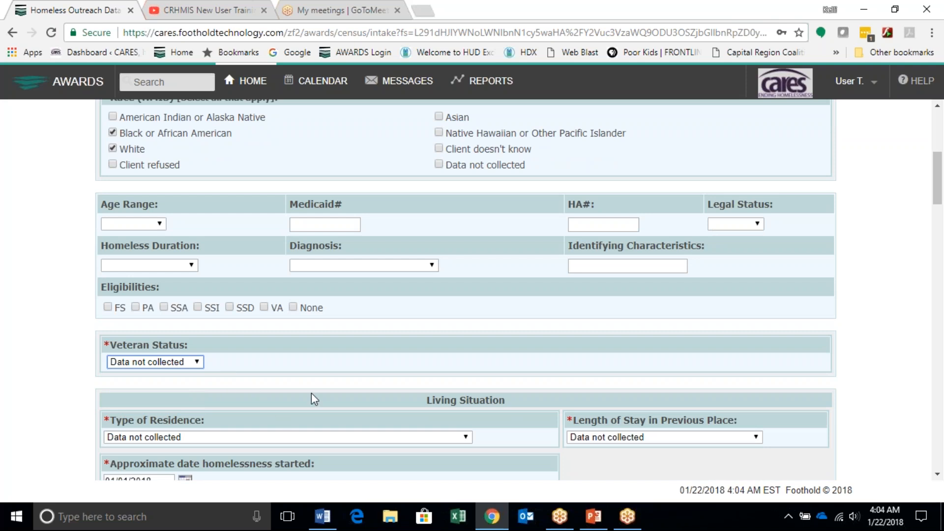
Set Type of Residence to Place not meant for habitation and Length of Stay in Previous Place to One month or more, but less than 90 days
scroll(297, 324, down, 2)
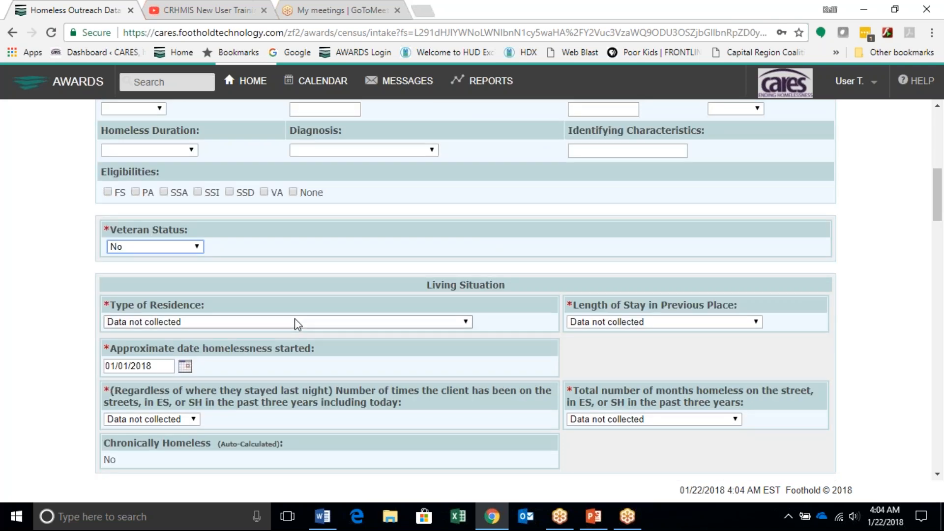
click(295, 319)
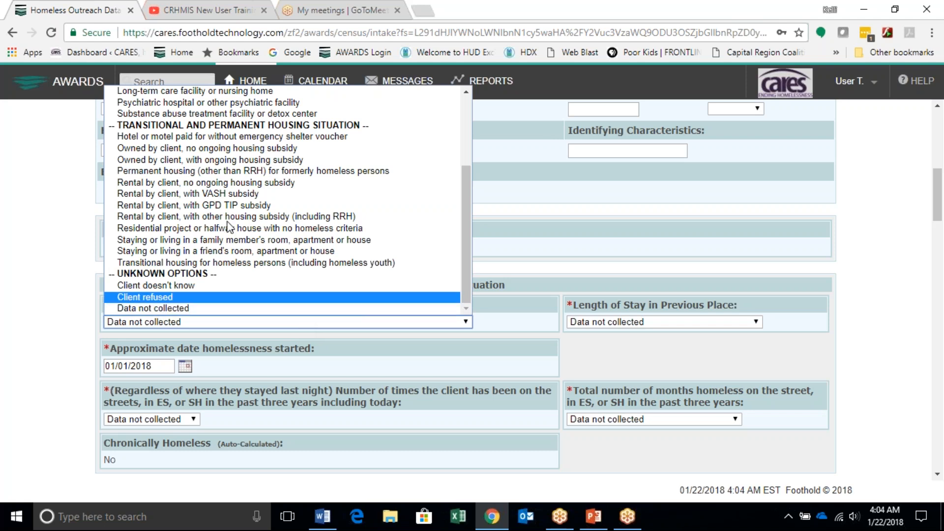
scroll(226, 207, up, 1)
scroll(196, 111, up, 3)
click(196, 110)
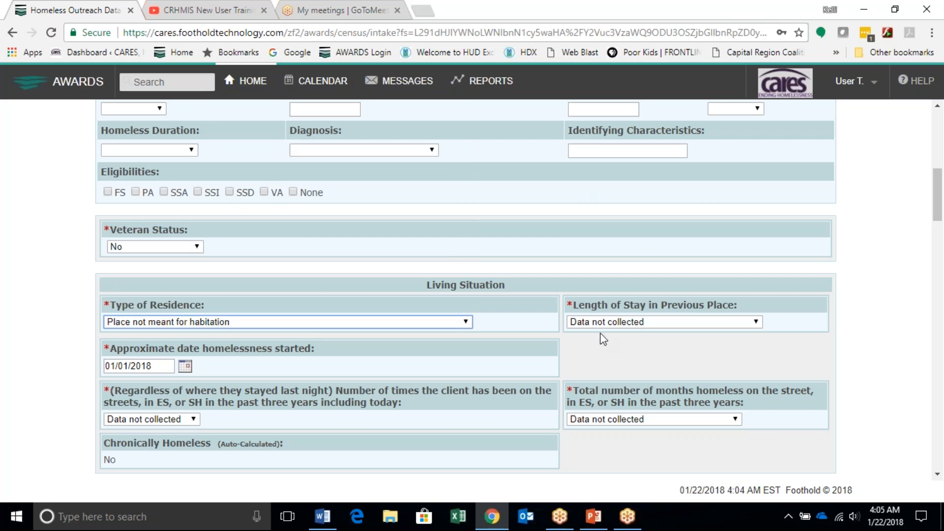
click(626, 325)
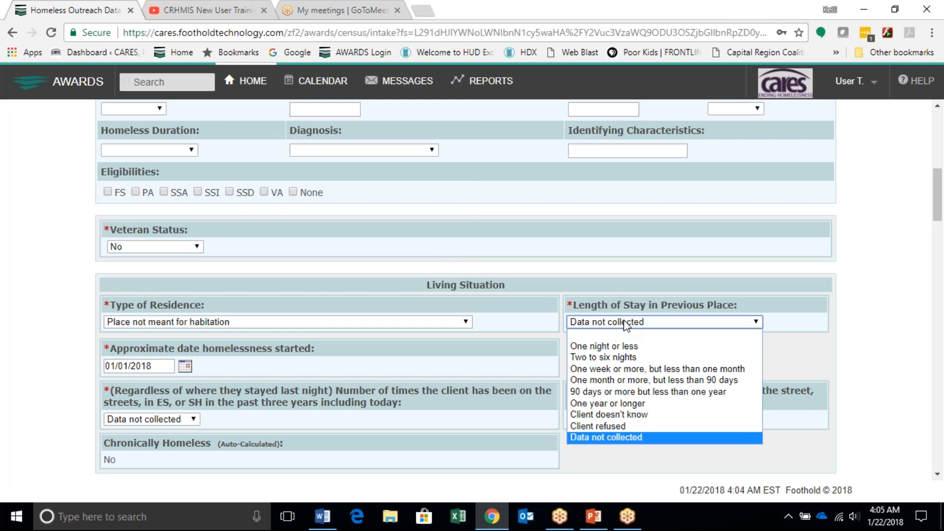
click(622, 380)
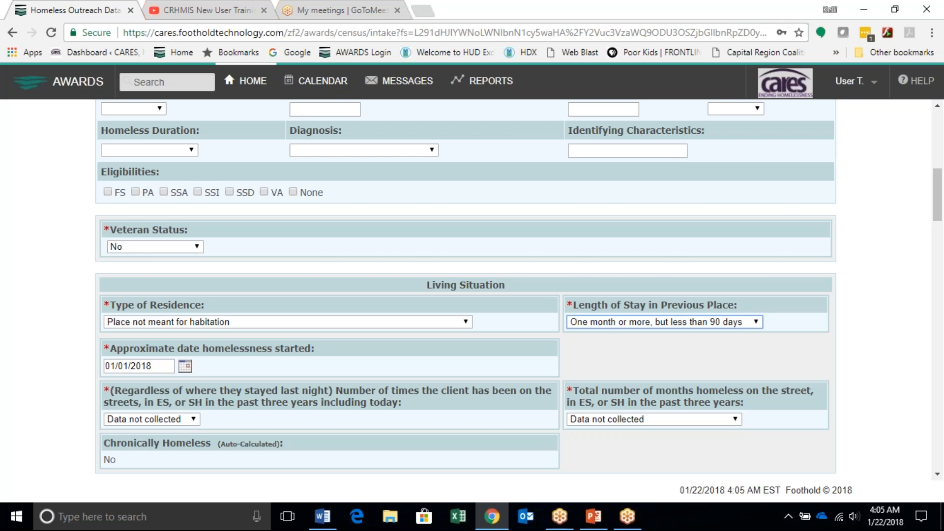
Set the approximate date homelessness started to 10/26/2017
click(184, 367)
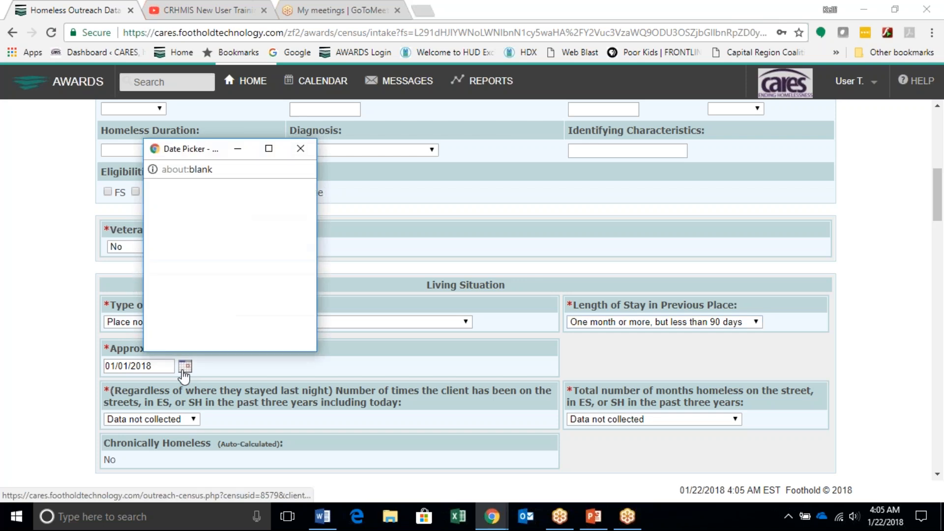
click(213, 204)
click(213, 203)
click(213, 204)
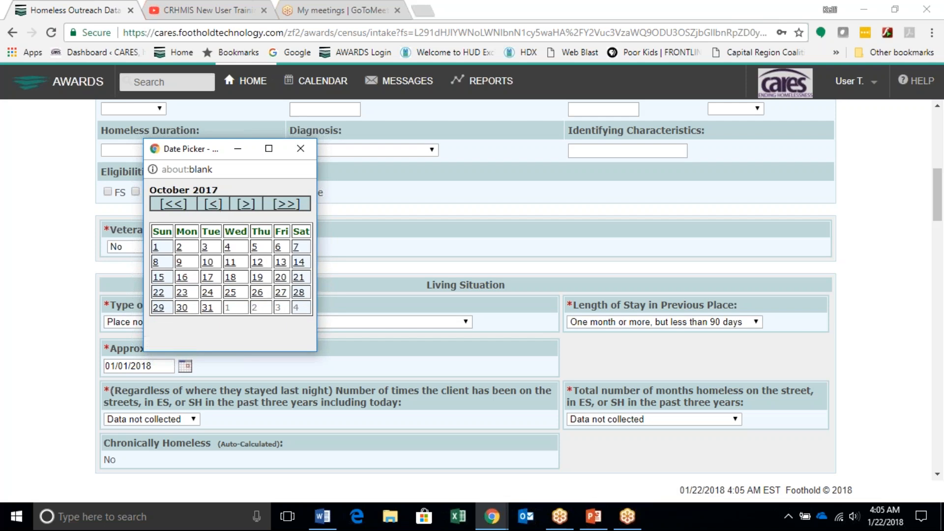
click(258, 292)
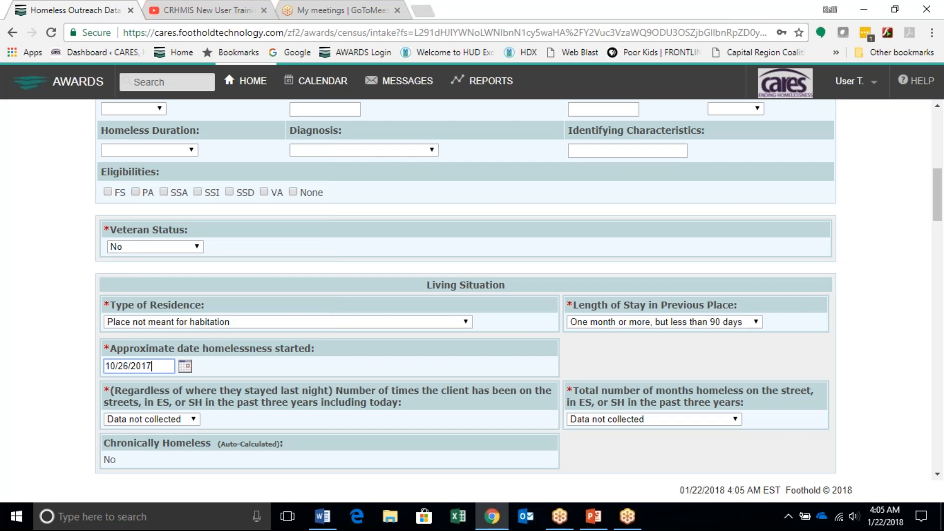
Record Three times on the streets, in ES, or SH in the past three years and 7 as the total months homeless
scroll(518, 290, down, 1)
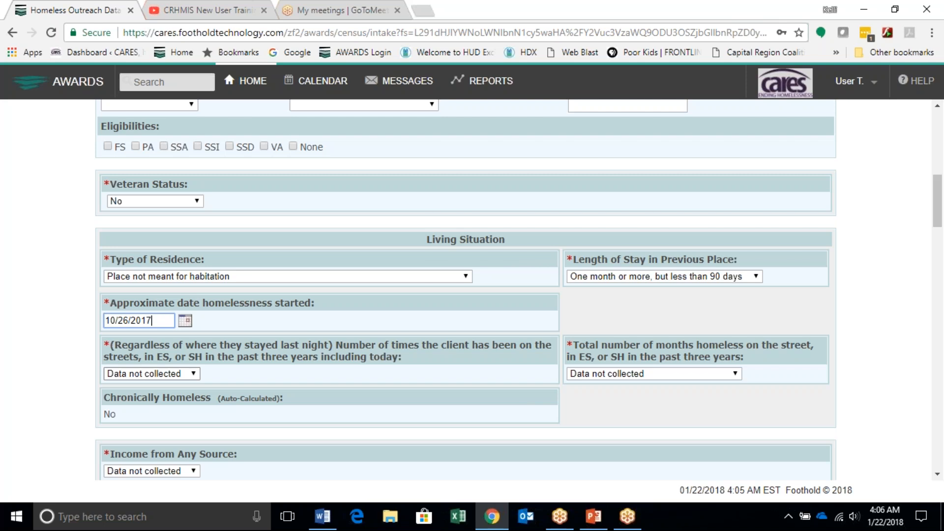
click(195, 376)
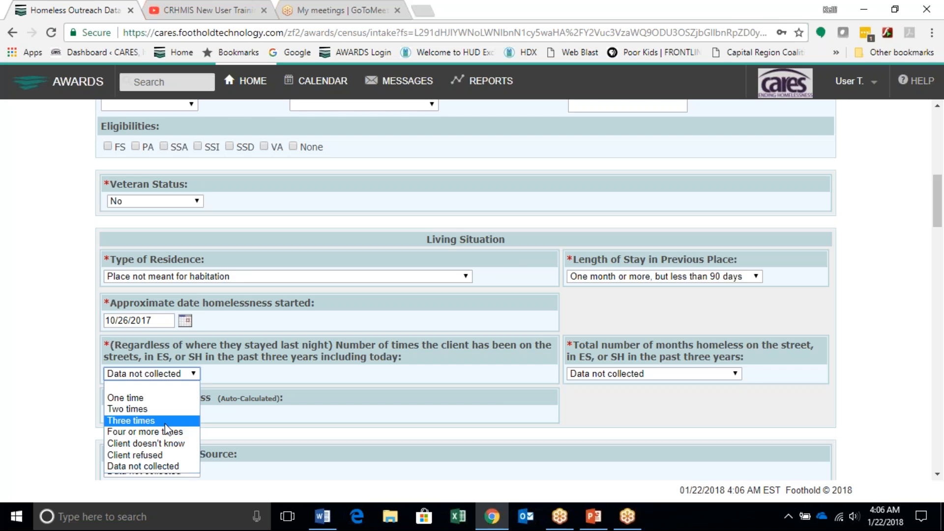
click(166, 422)
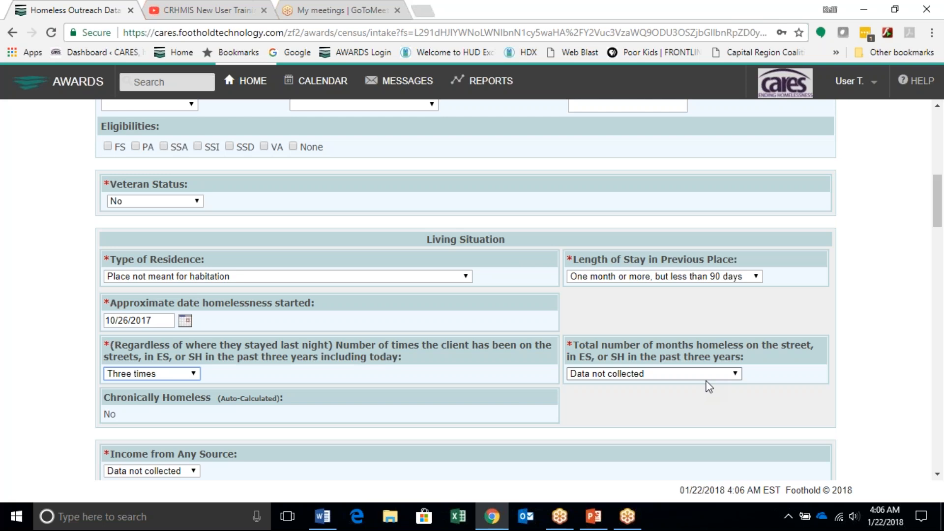
click(721, 381)
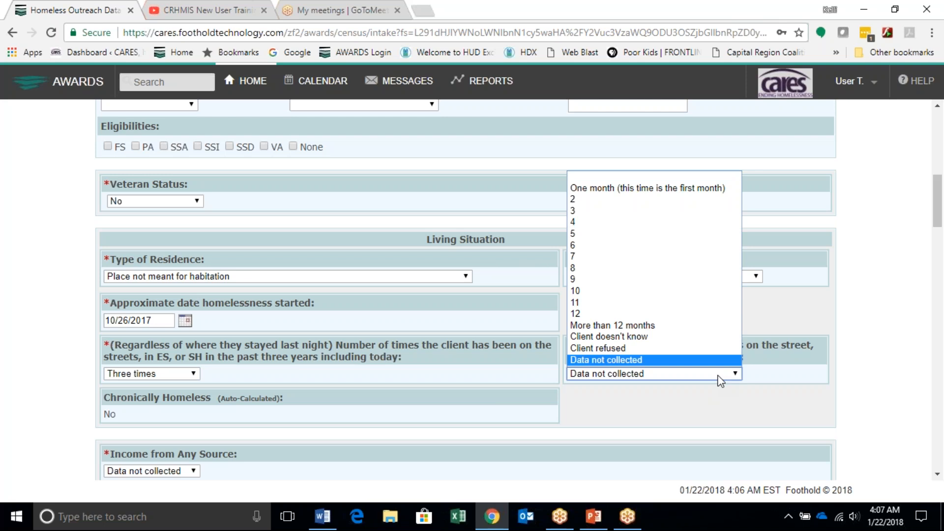
click(601, 256)
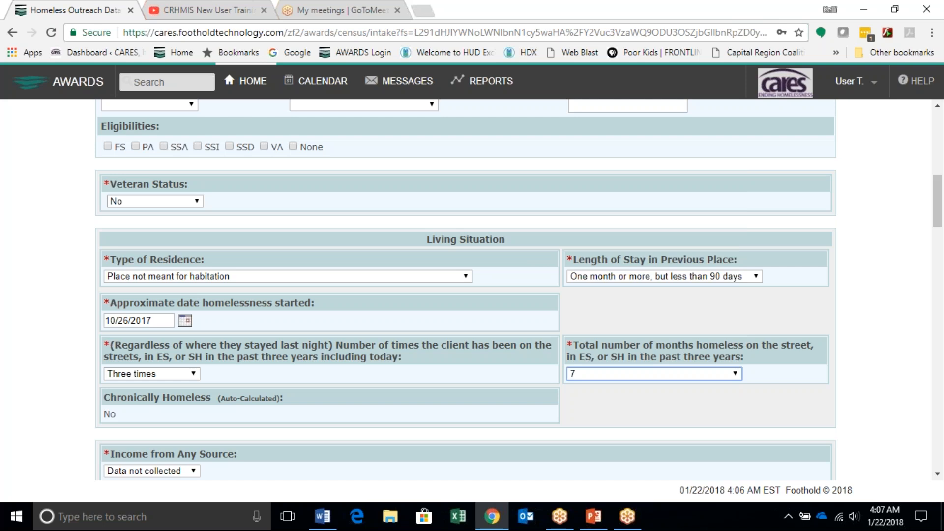
Set Income from Any Source to Yes and record Supplemental Security Income (SSI) of $532 as a monthly income source
scroll(342, 364, down, 1)
scroll(295, 344, down, 3)
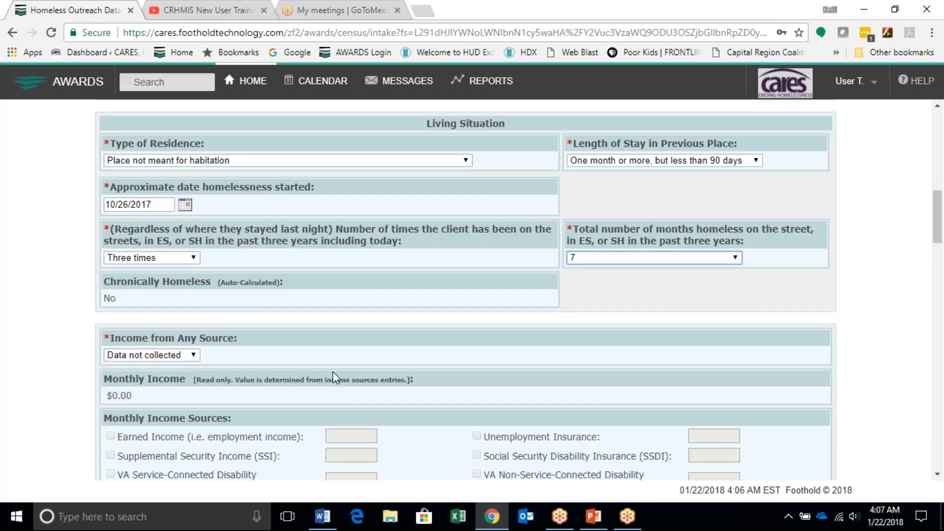
scroll(257, 331, down, 2)
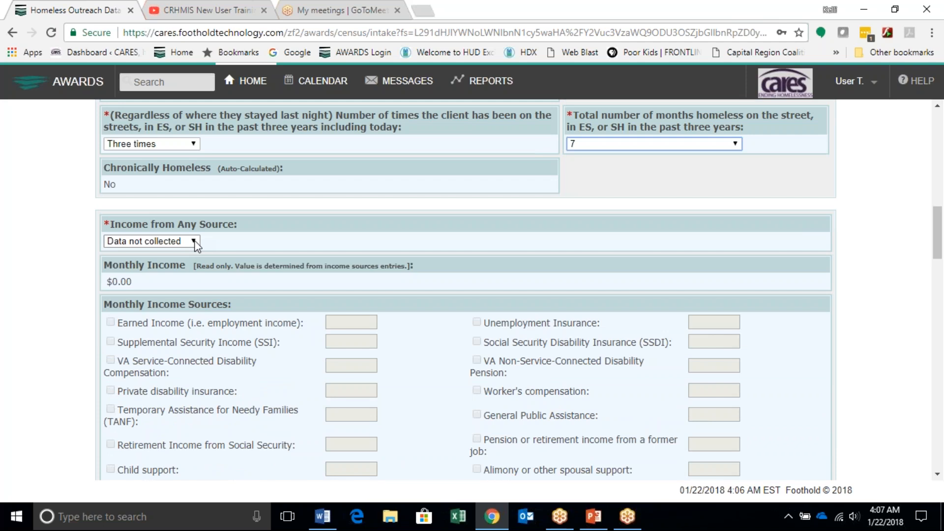
click(195, 242)
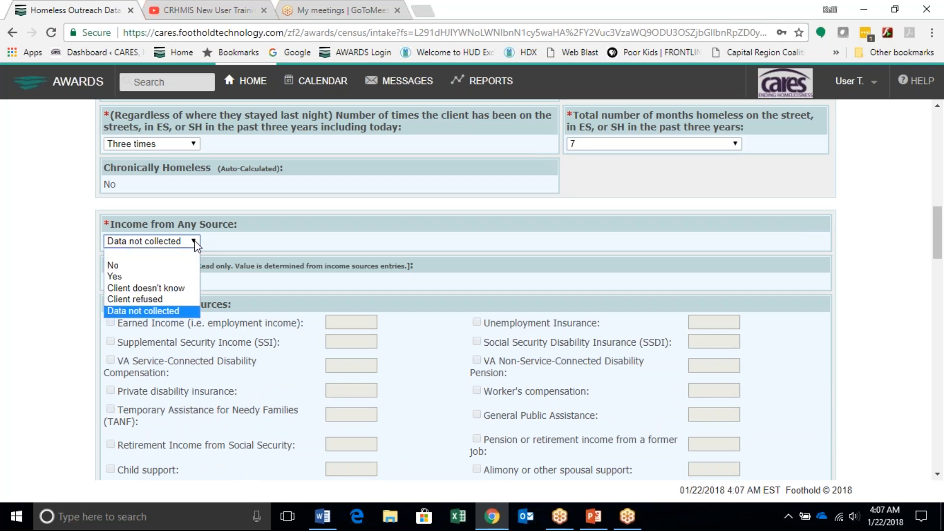
click(163, 277)
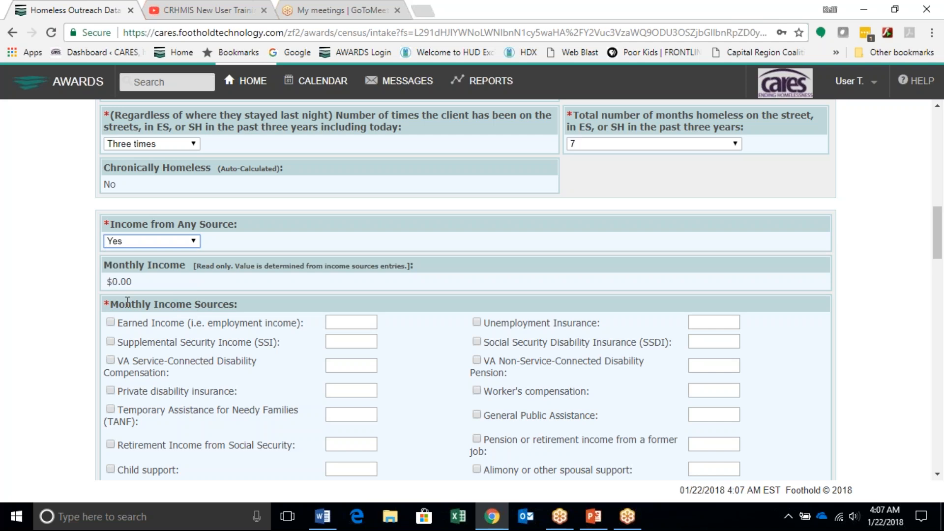
drag(111, 304, 138, 301)
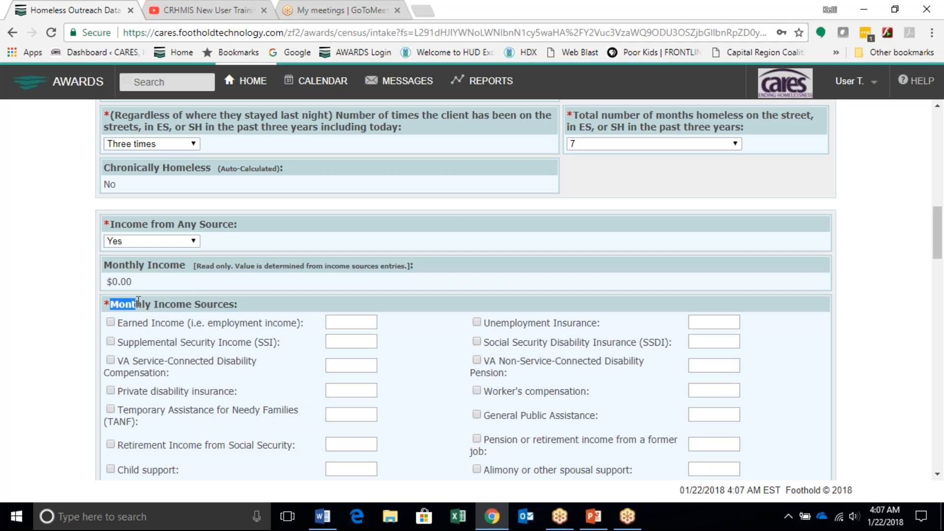
click(111, 341)
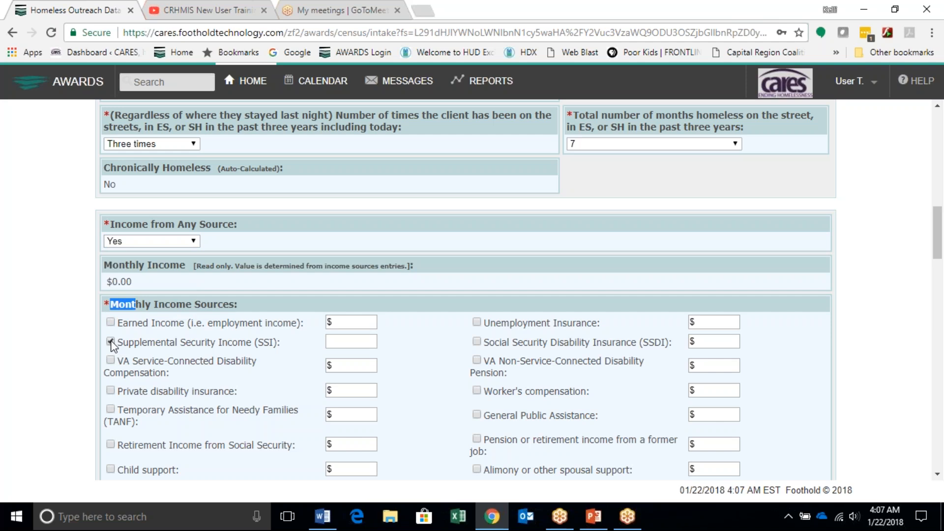
click(359, 342)
text($532)
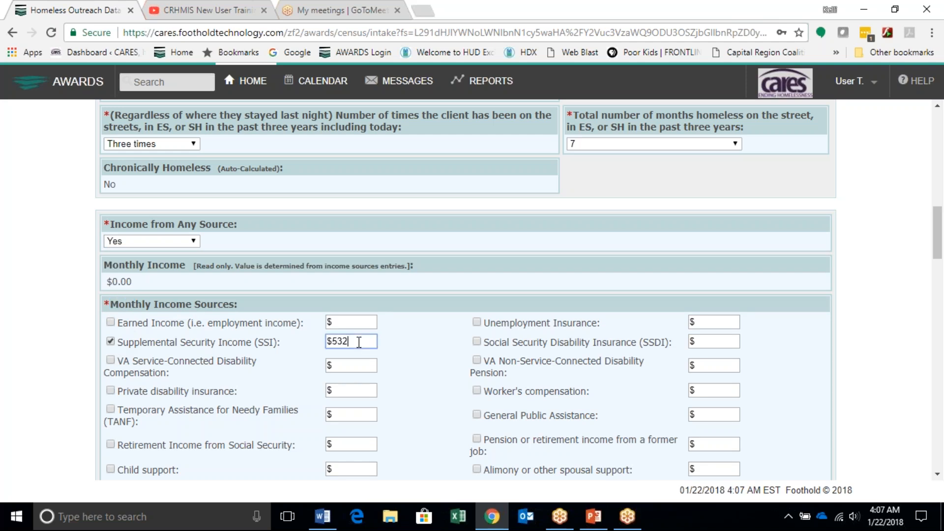
key(Tab)
Try Yes for Non-Cash Benefits from Any Source and clear the selection again
scroll(348, 388, down, 2)
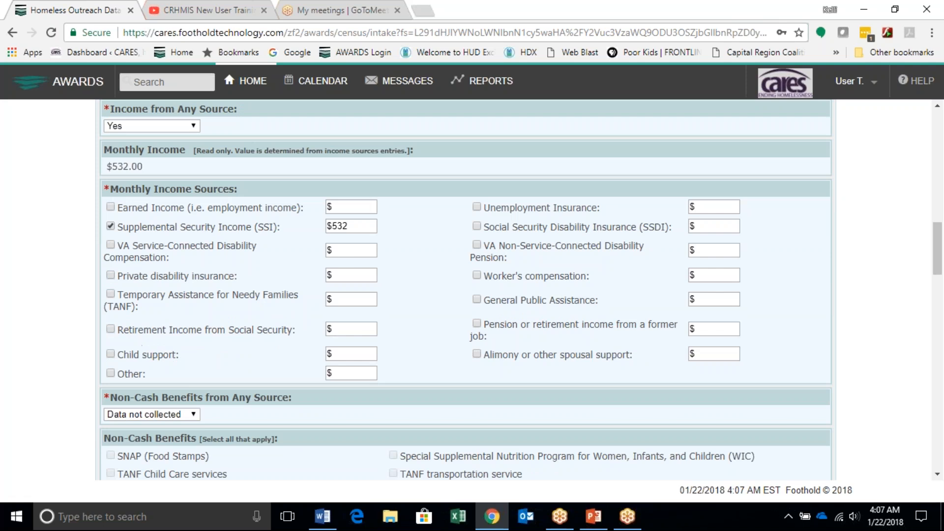
scroll(343, 405, down, 2)
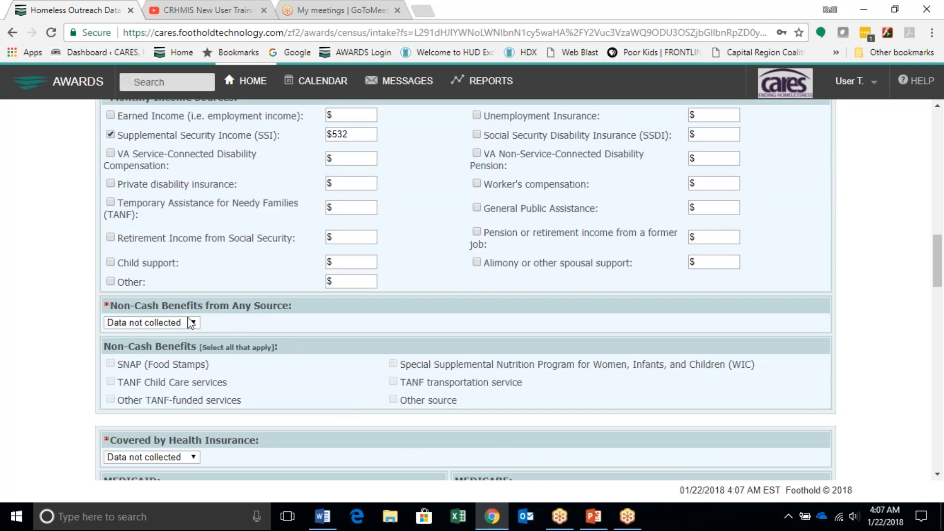
click(191, 324)
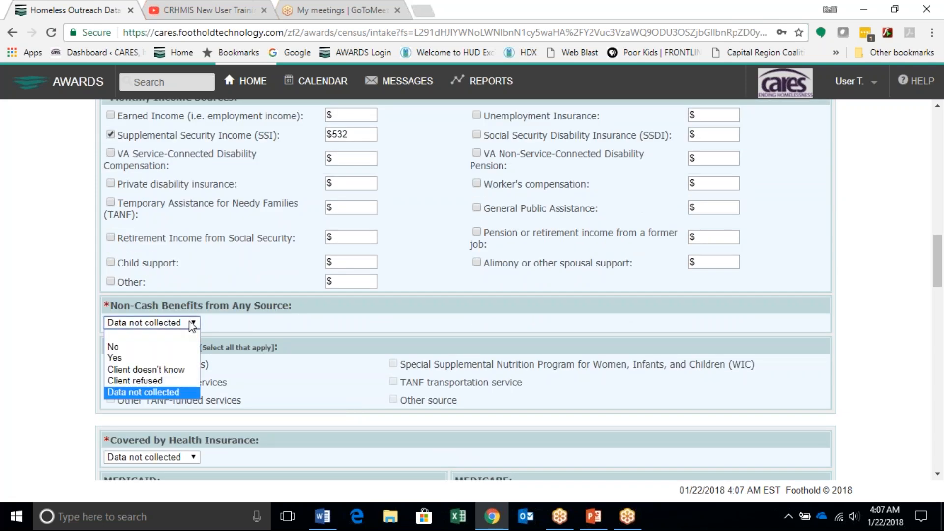
click(178, 358)
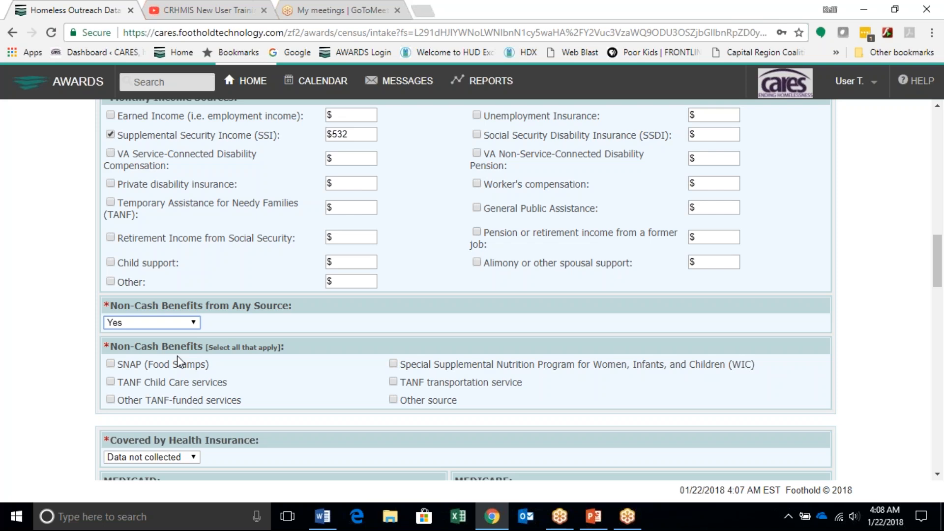
click(194, 320)
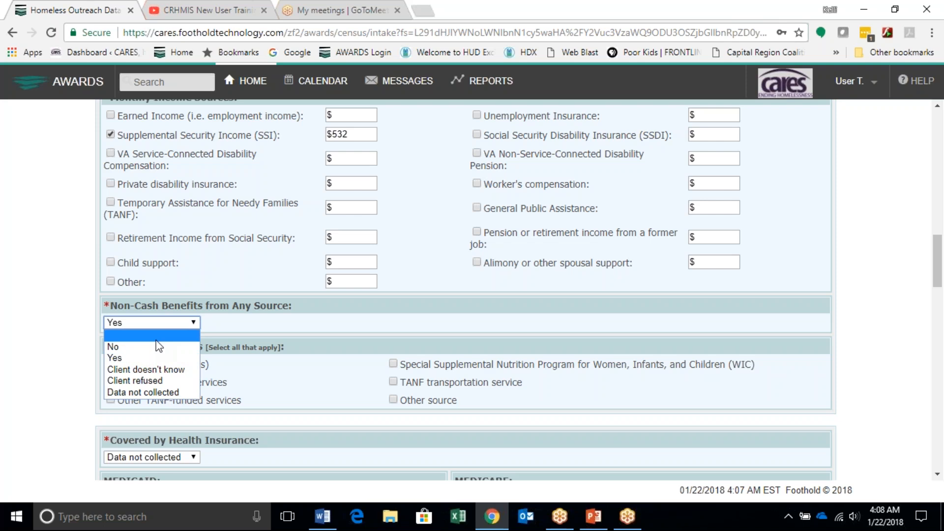
click(161, 328)
Set Non-Cash Benefits from Any Source to No
click(163, 321)
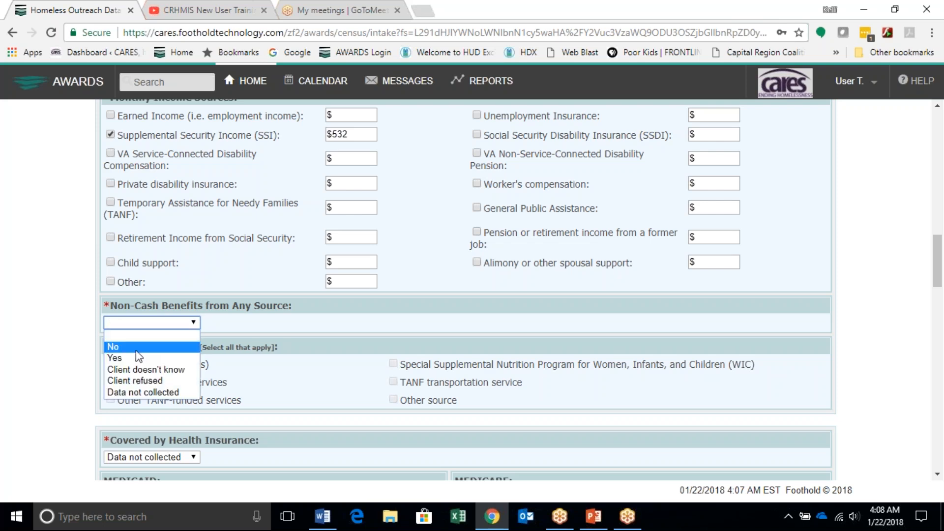
click(134, 350)
drag(117, 346, 166, 344)
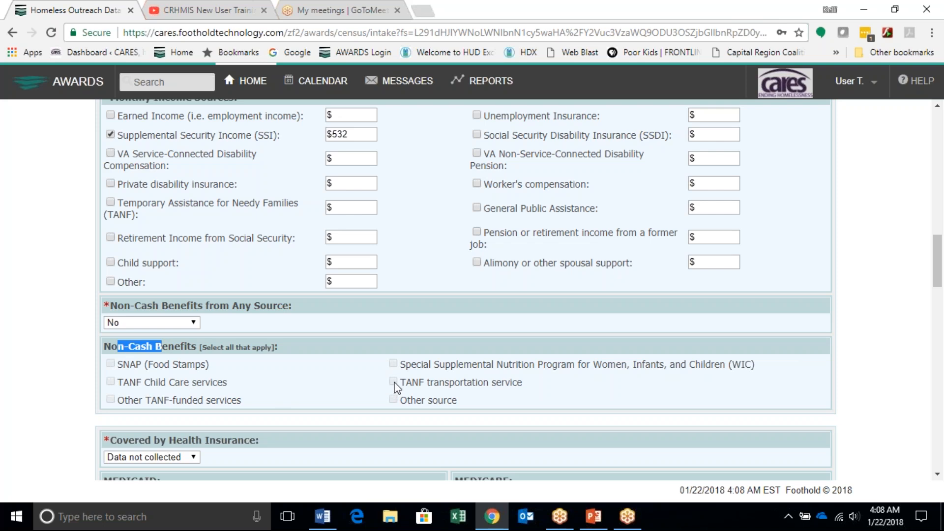
click(282, 404)
Set Covered by Health Insurance to Yes and mark MEDICAID coverage as Yes
scroll(281, 394, down, 3)
click(193, 457)
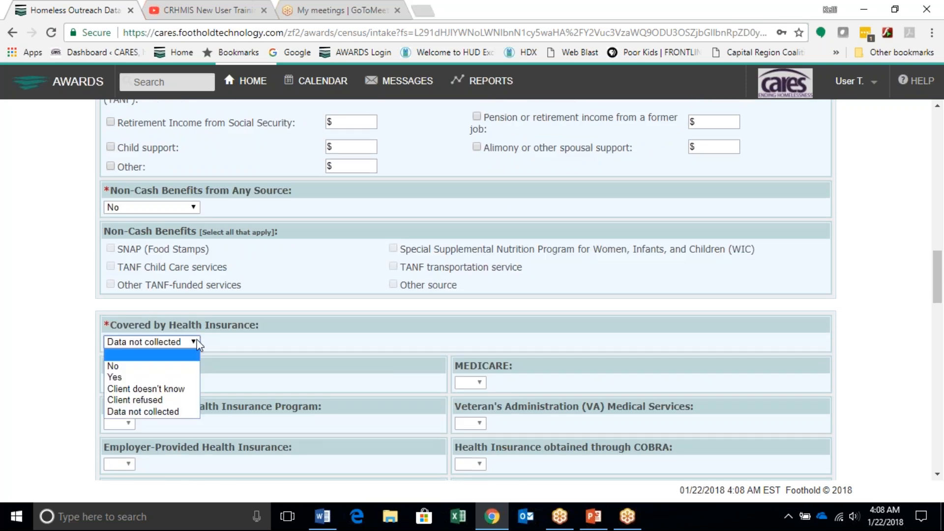
click(124, 376)
click(119, 382)
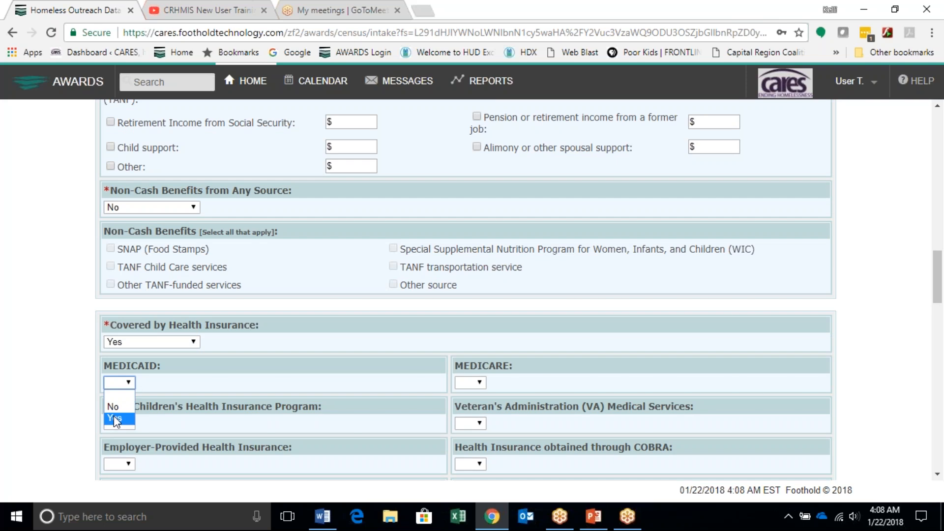
click(114, 419)
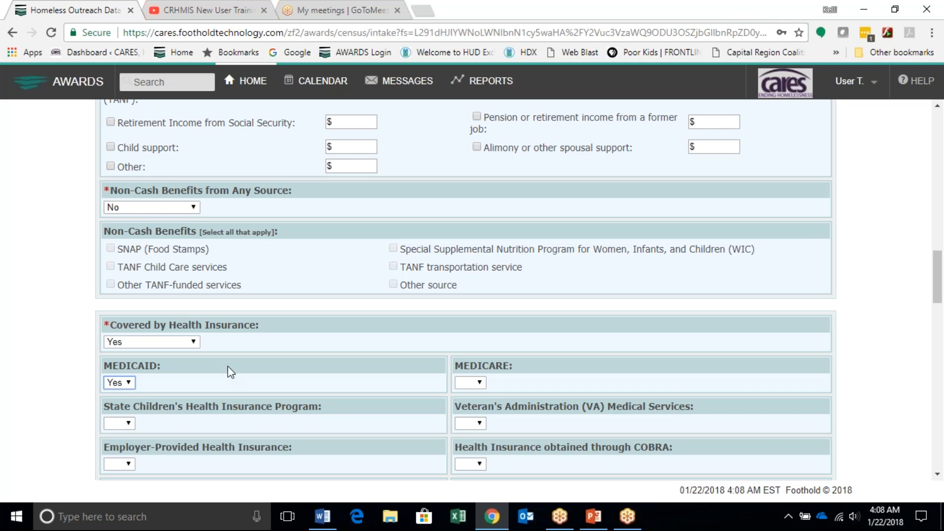
scroll(229, 366, down, 1)
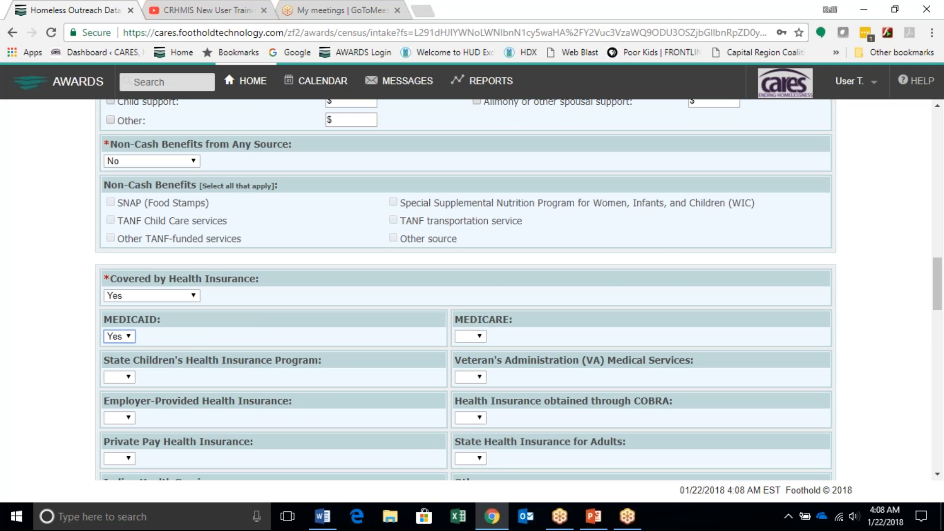
click(481, 336)
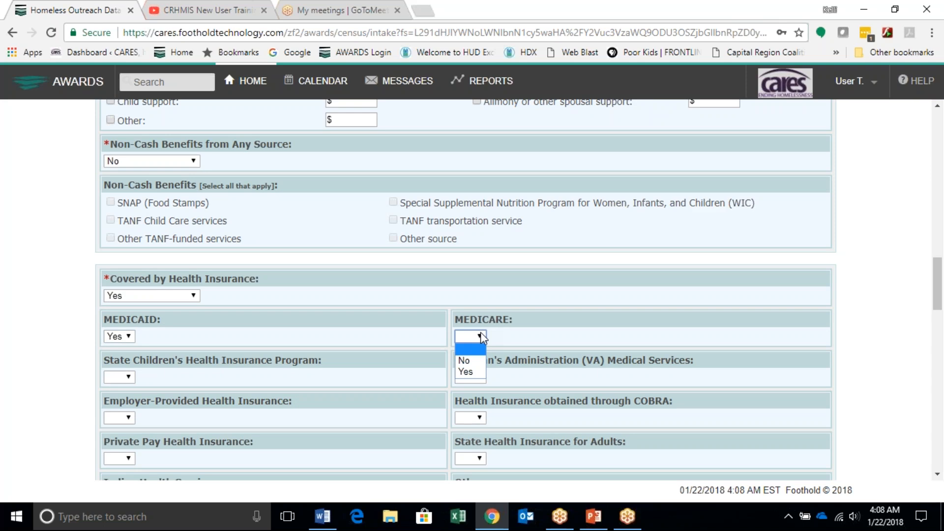
click(361, 391)
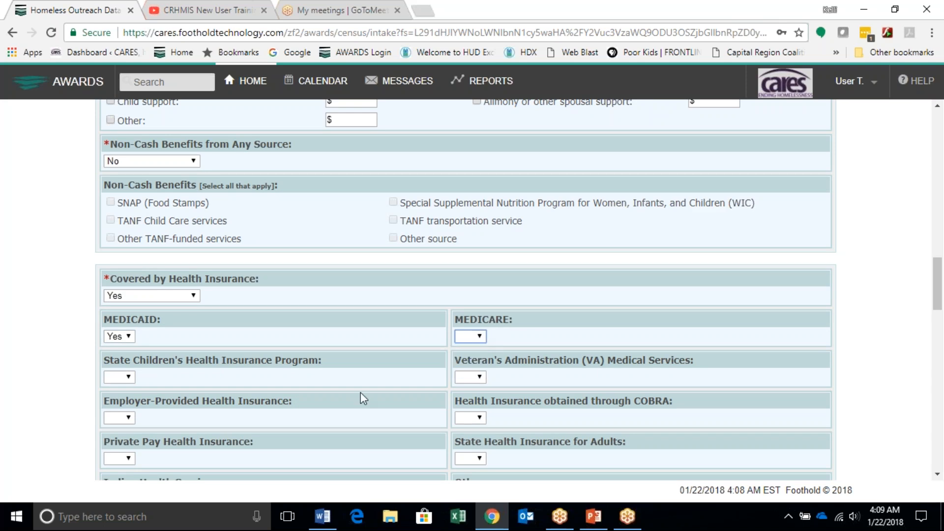
Under Special Needs, set Physical Disability to Yes and its long-continued, substantially impairing duration question to No
scroll(361, 391, down, 3)
scroll(337, 407, down, 2)
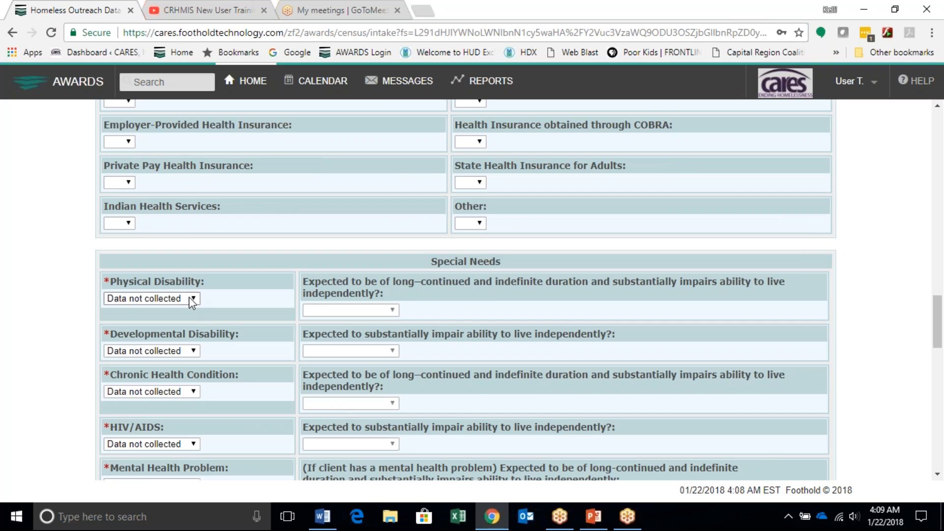
scroll(243, 285, down, 1)
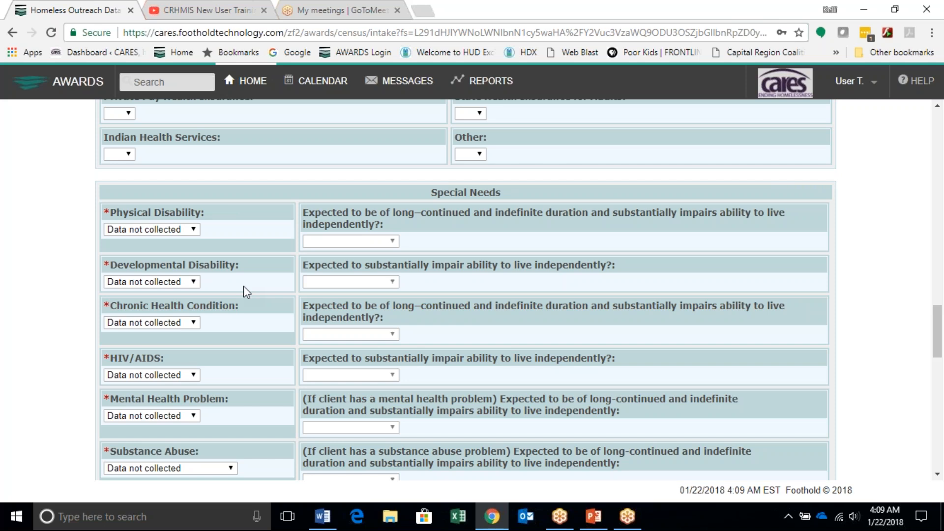
click(177, 229)
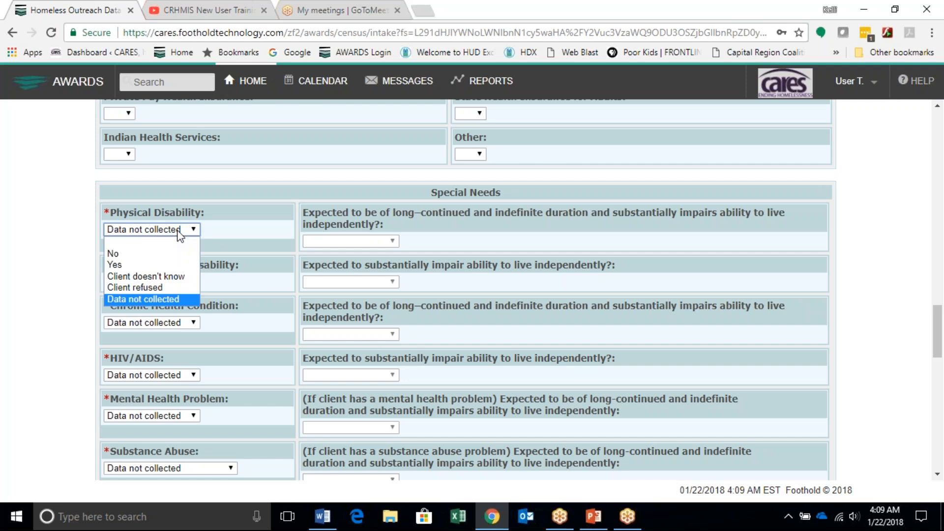
click(159, 266)
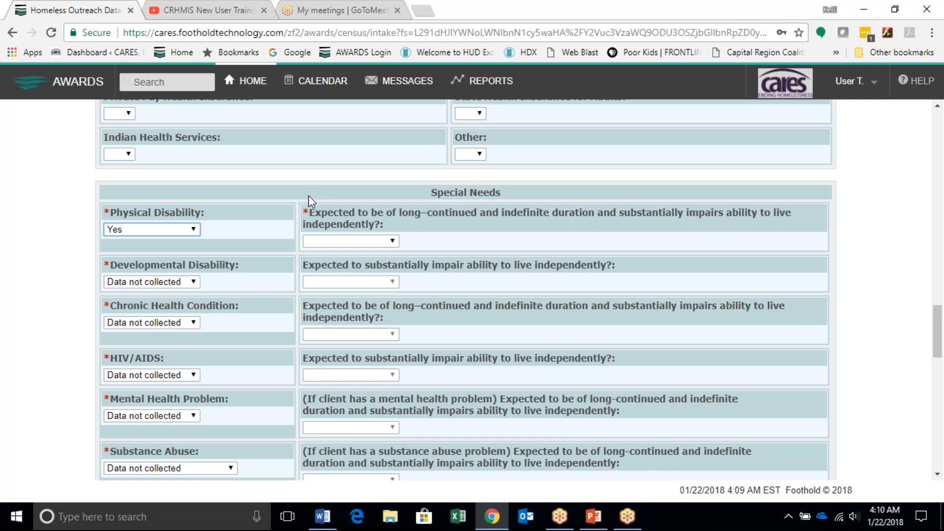
click(350, 240)
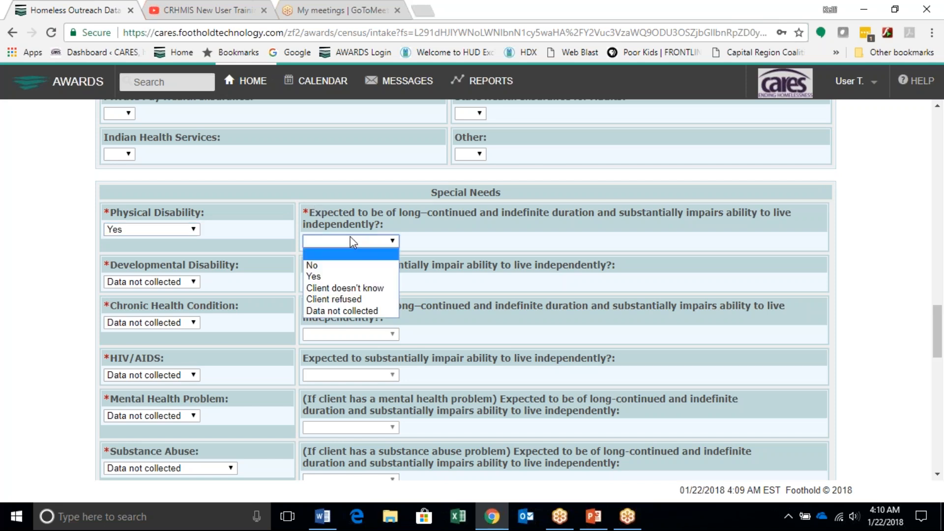
click(320, 266)
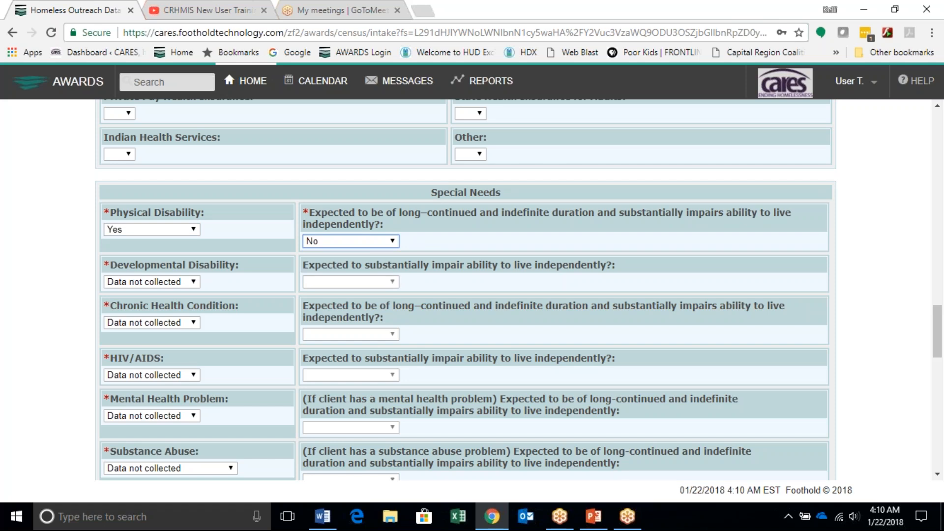
Set Developmental Disability, Chronic Health Condition and HIV/AIDS to No
click(191, 283)
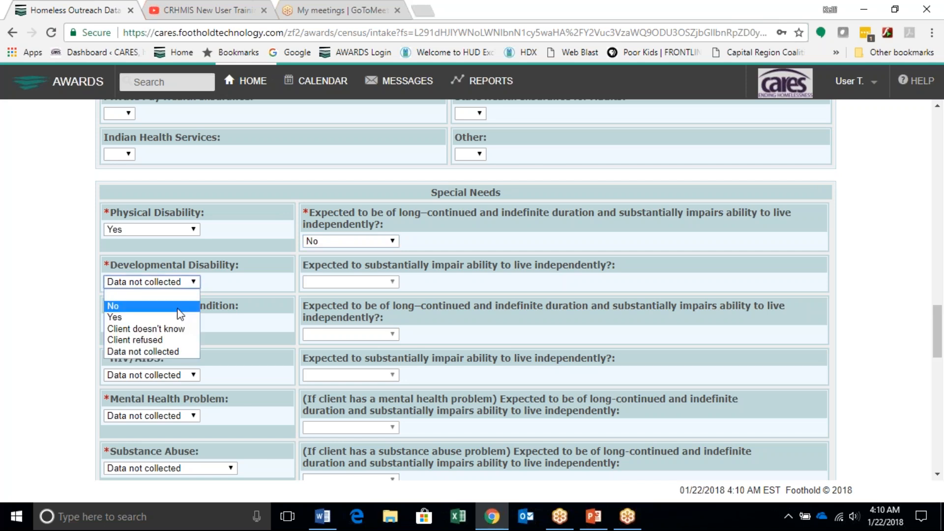
click(177, 307)
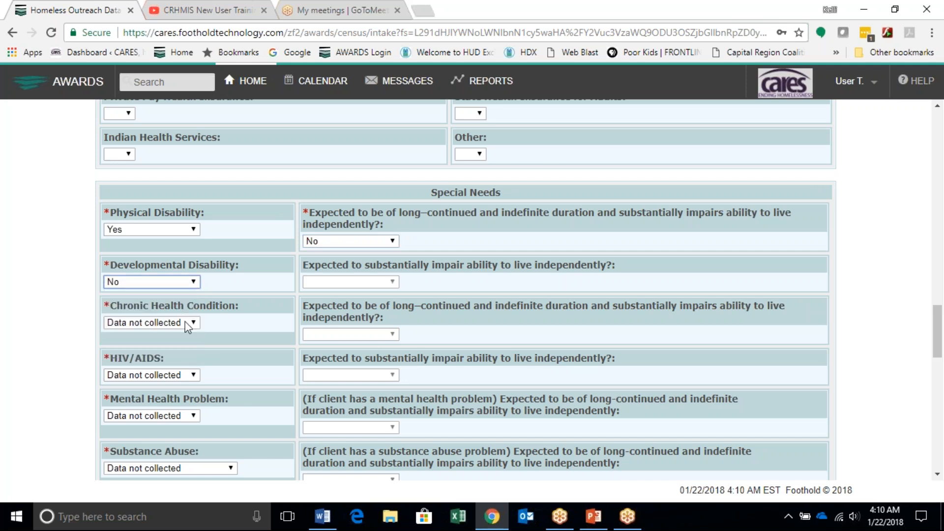
click(193, 322)
click(172, 348)
scroll(202, 341, down, 1)
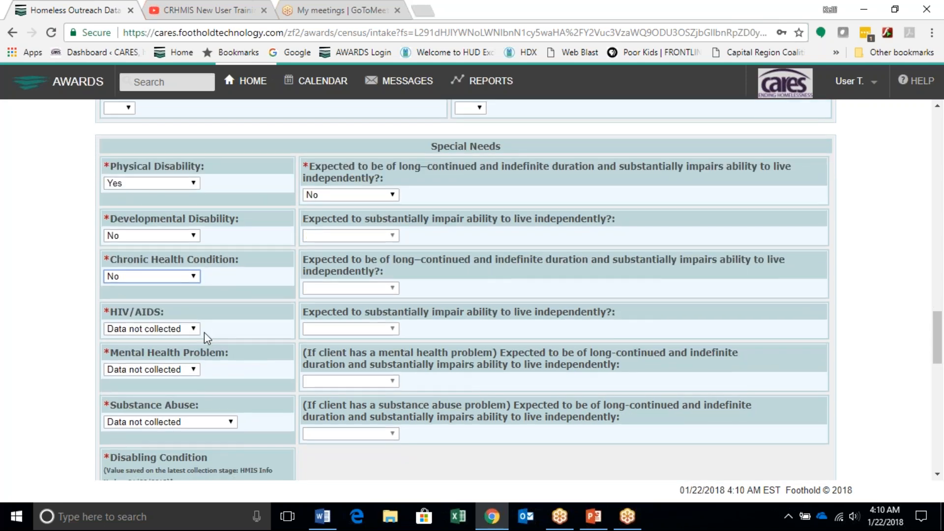
click(194, 328)
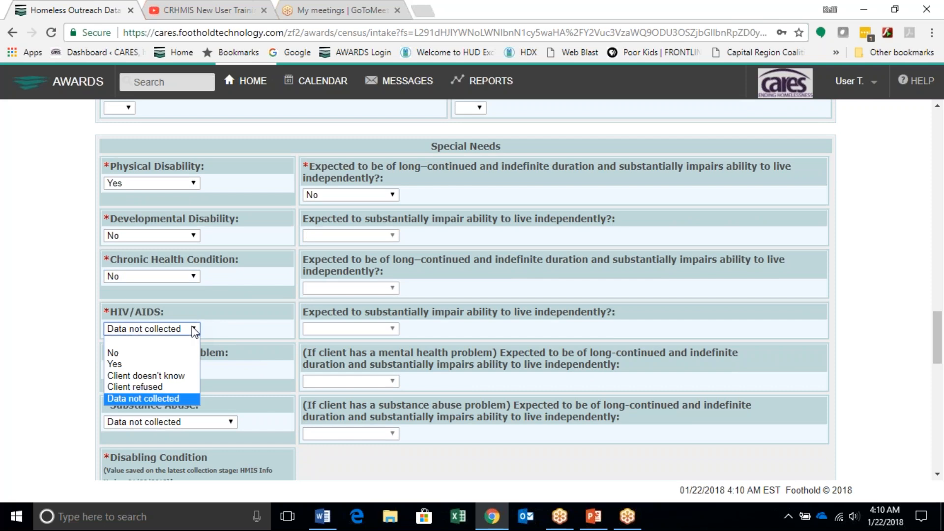
click(176, 352)
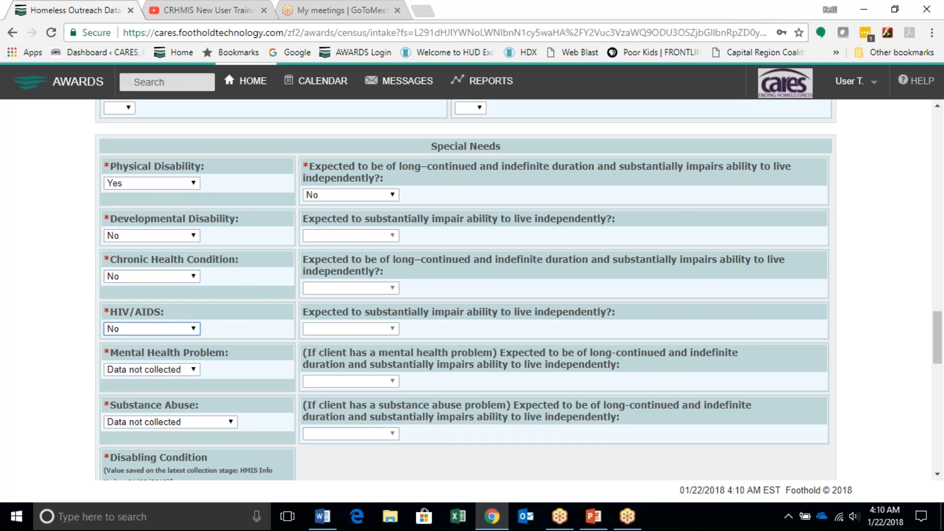
Set Mental Health Problem to Yes and mark it Yes for expected long-continued duration that substantially impairs independent living
click(193, 369)
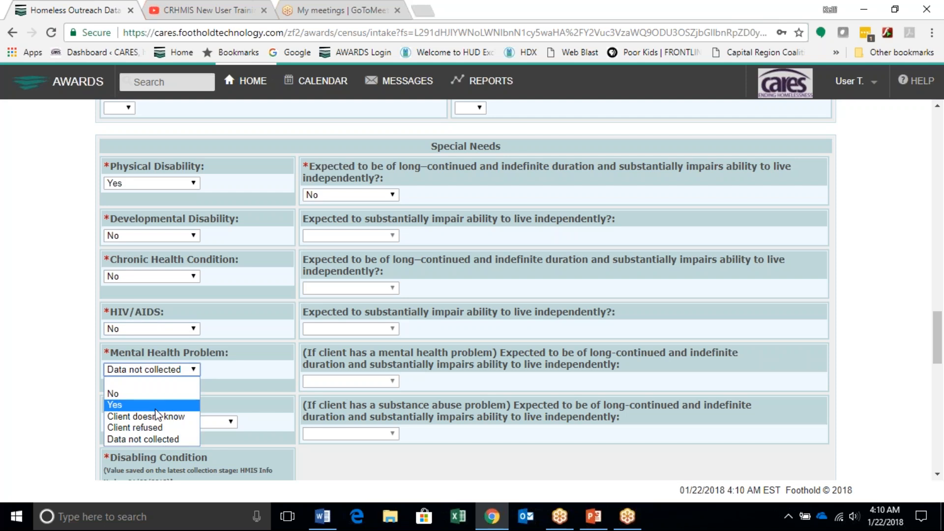
click(156, 406)
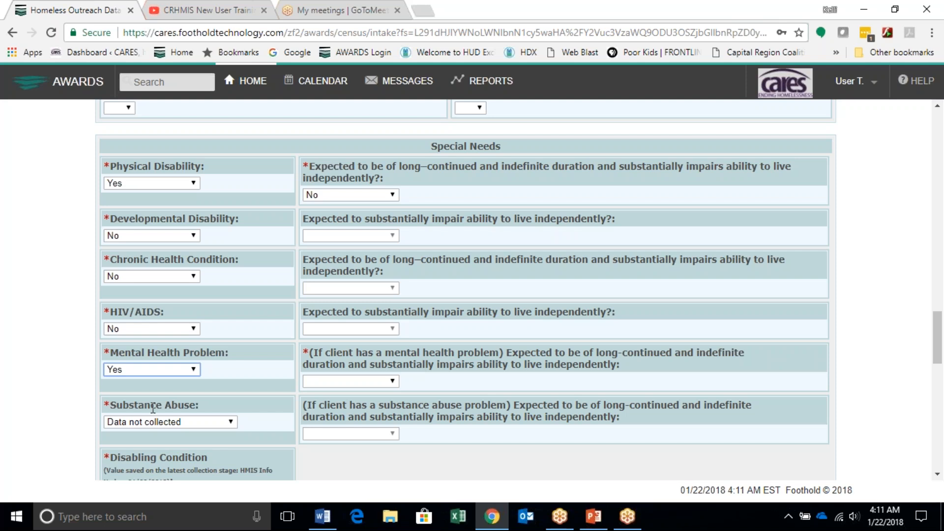
click(327, 382)
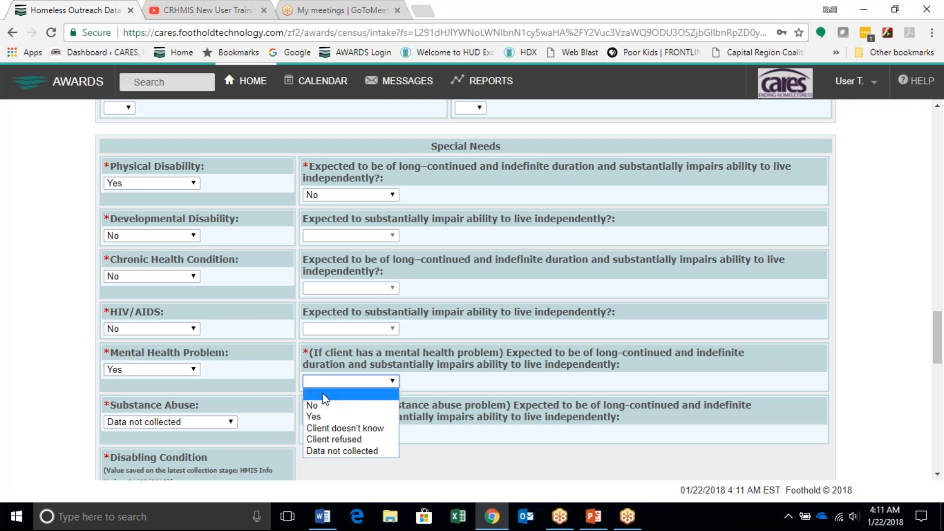
click(314, 419)
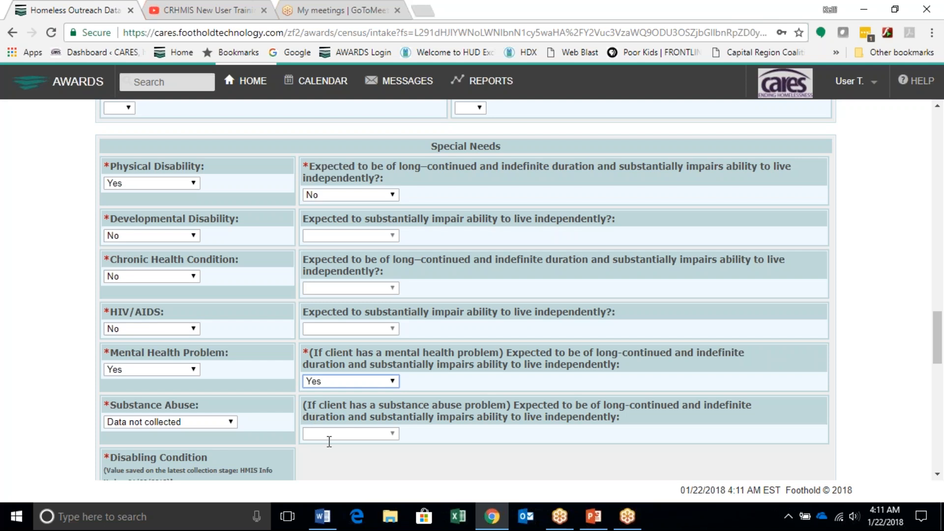
Set Substance Abuse to Drug abuse and answer No for expected long-continued duration that substantially impairs independent living
click(218, 434)
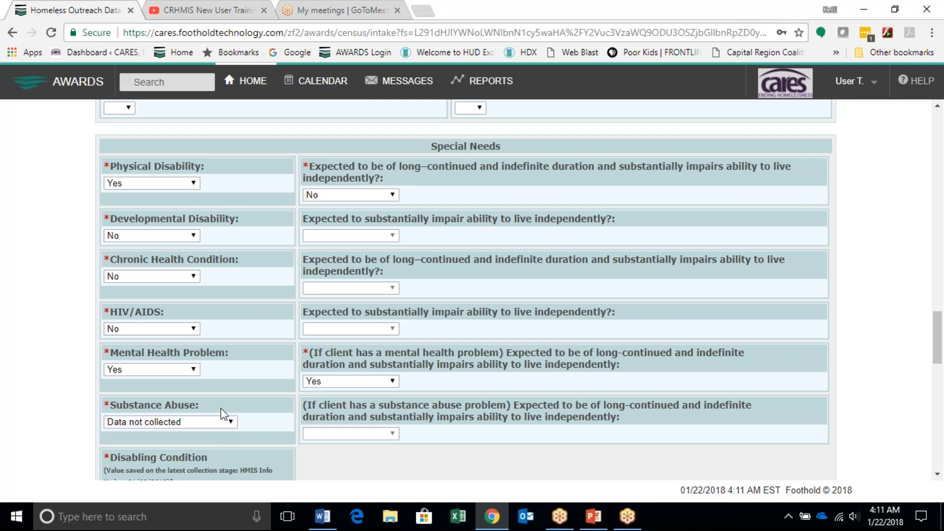
click(216, 421)
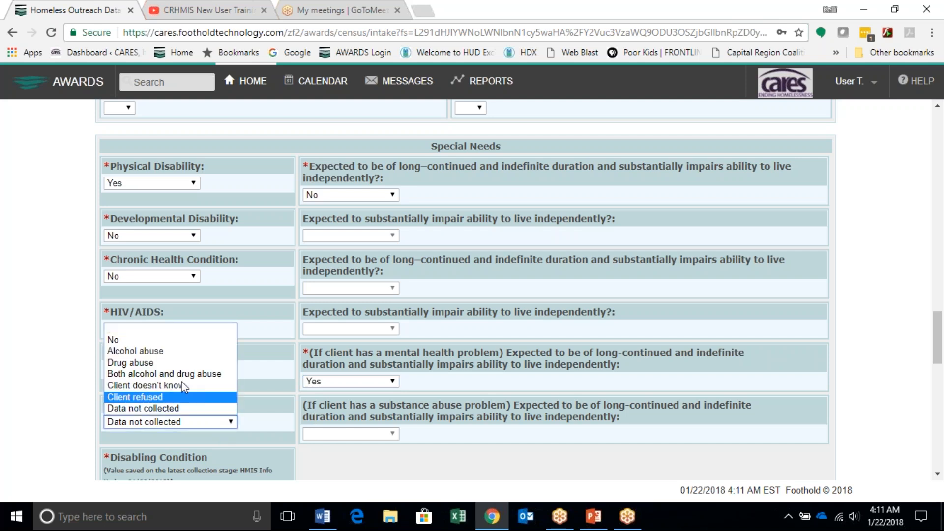
click(174, 362)
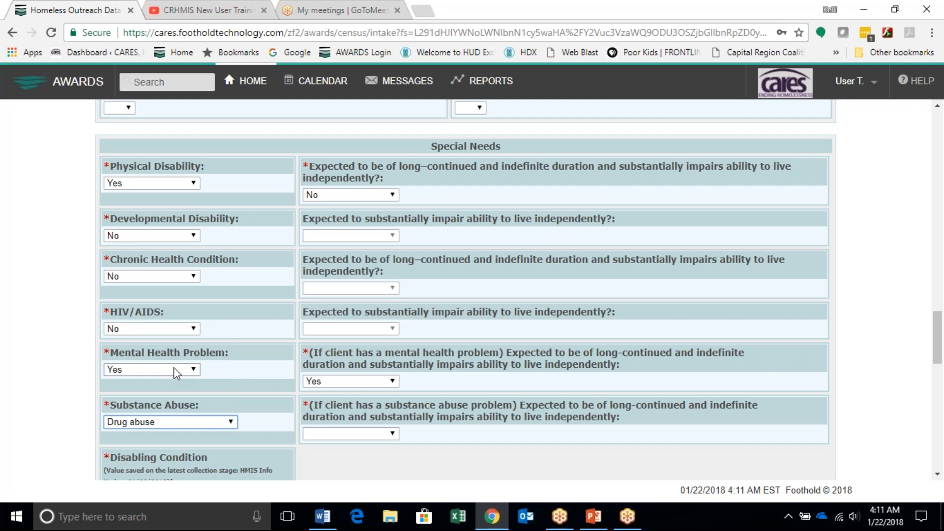
click(366, 433)
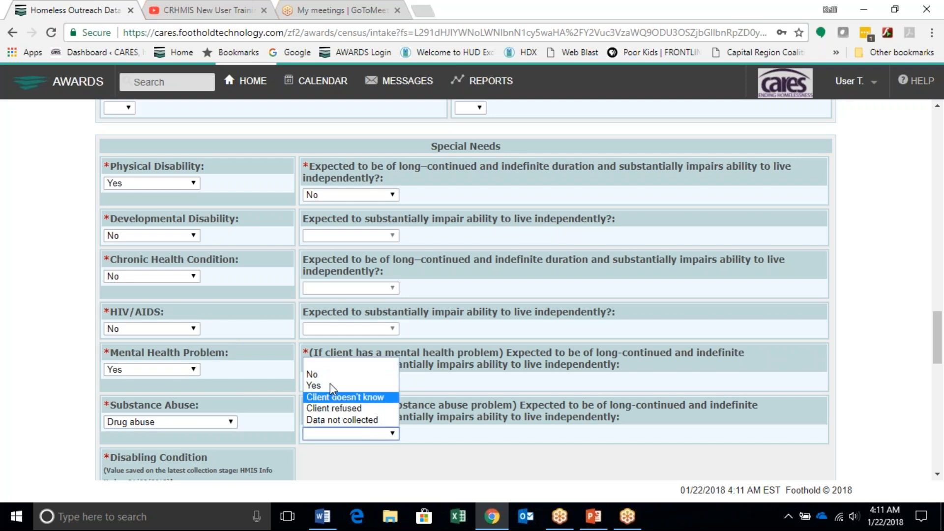
click(317, 372)
click(354, 439)
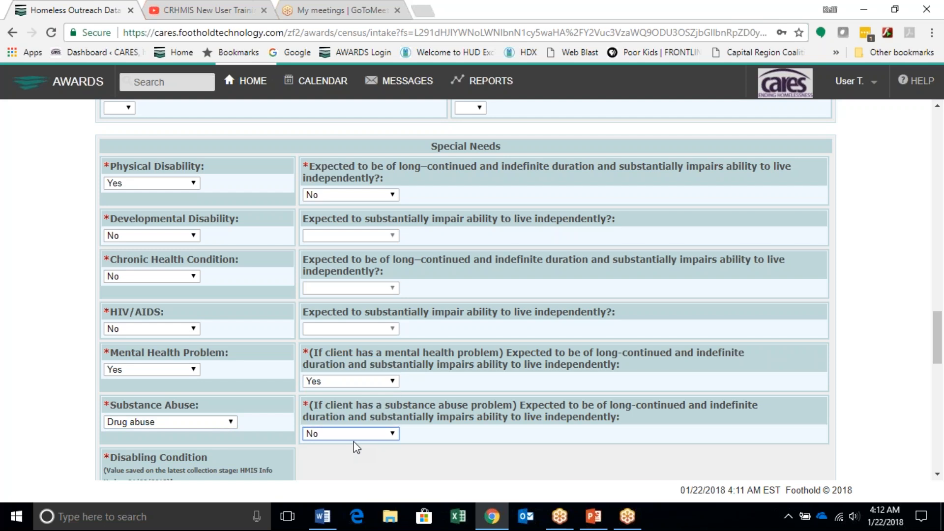
Review the saved Disabling Condition value against the answers entered in the Special Needs section
scroll(356, 445, down, 1)
scroll(352, 435, down, 2)
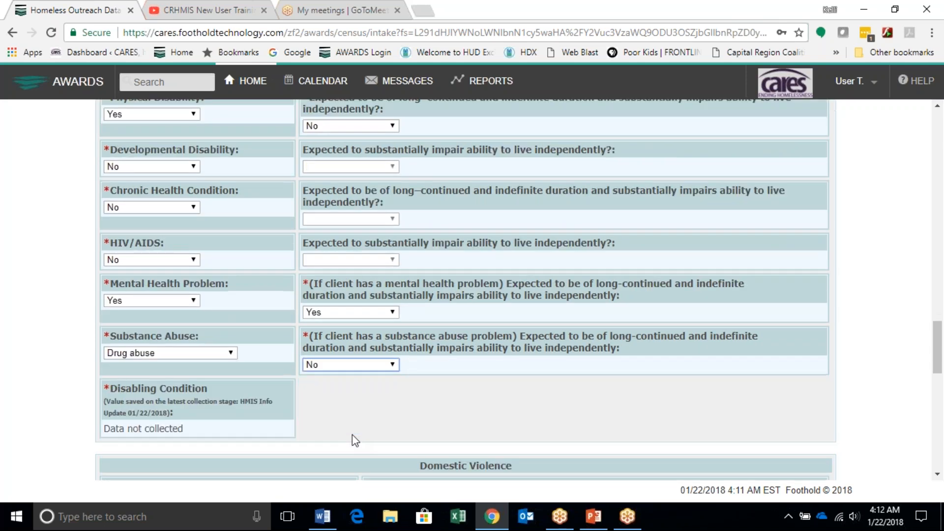
scroll(343, 422, up, 3)
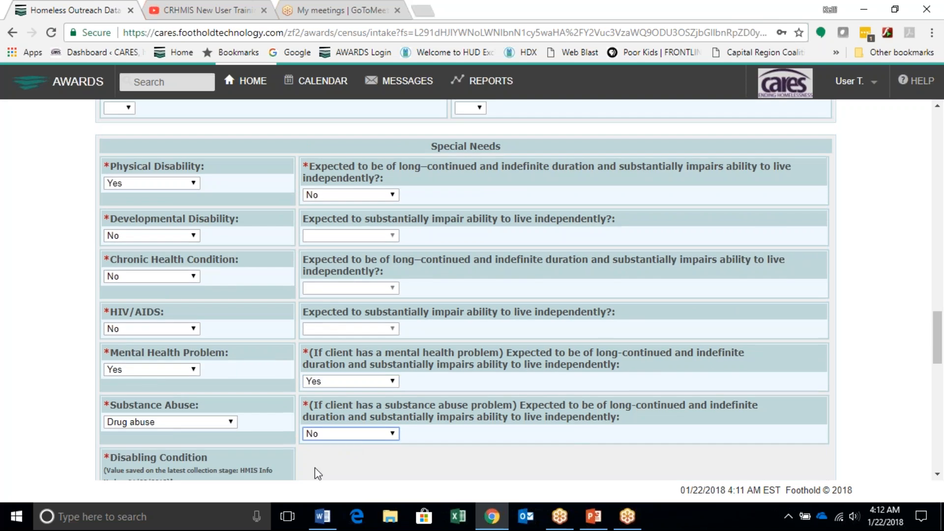
scroll(297, 450, down, 3)
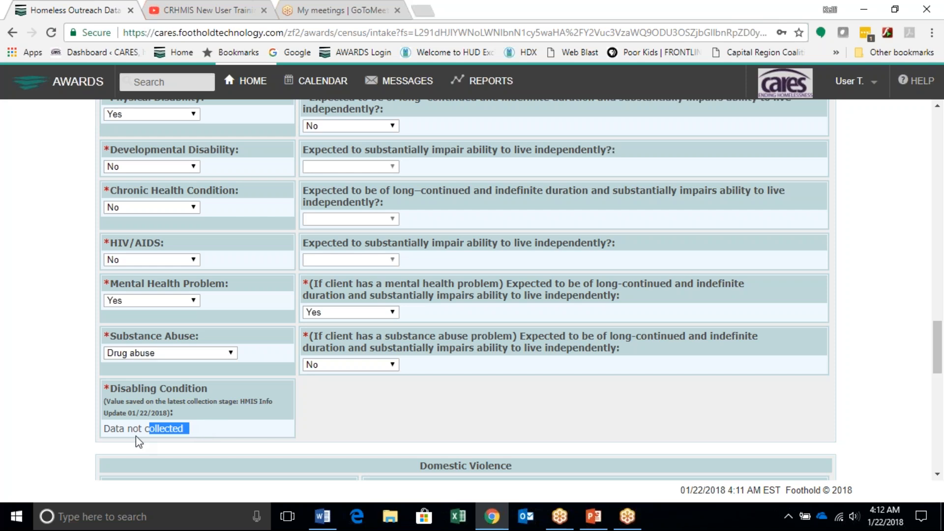
drag(128, 435, 102, 436)
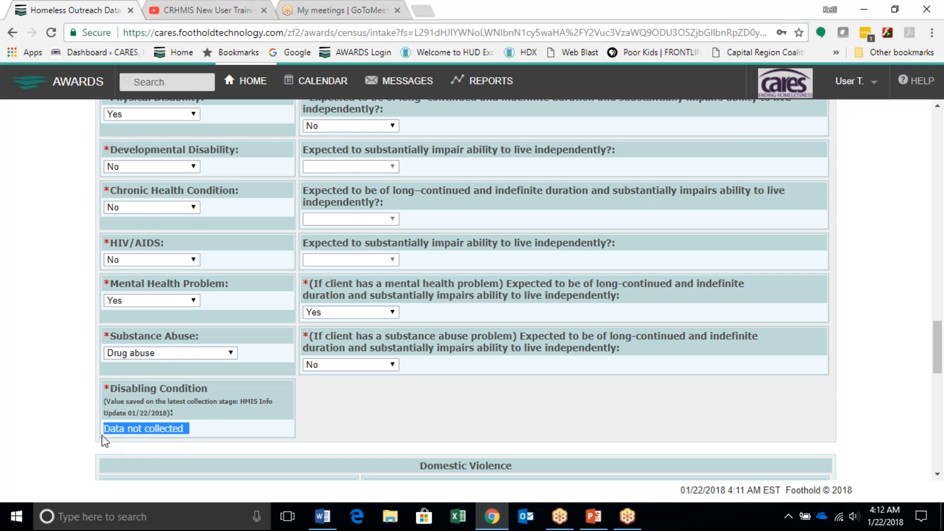
click(211, 411)
scroll(264, 304, up, 3)
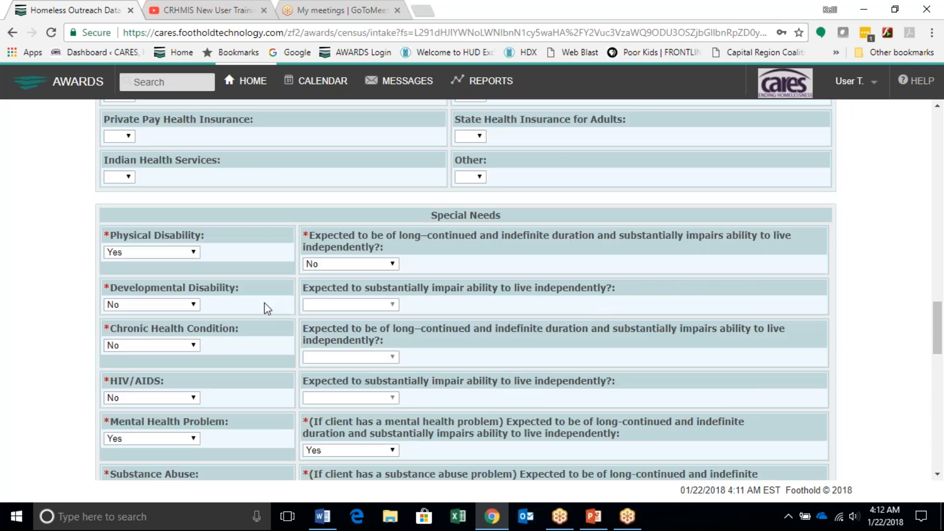
scroll(267, 308, up, 1)
scroll(288, 285, down, 1)
scroll(287, 284, down, 3)
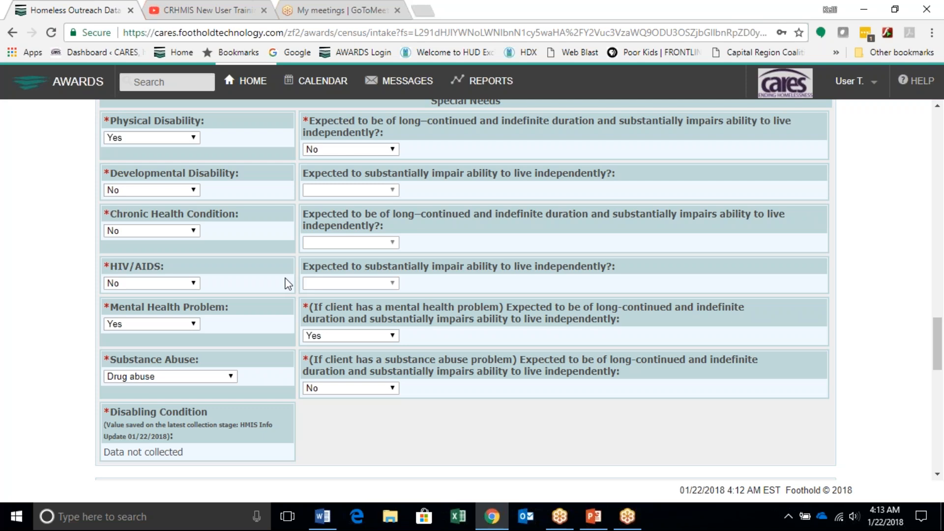
In the Domestic Violence section, set the Information Date to 01/22/2018 and Domestic Violence Victim/Survivor to Yes
scroll(304, 320, down, 3)
scroll(297, 331, down, 1)
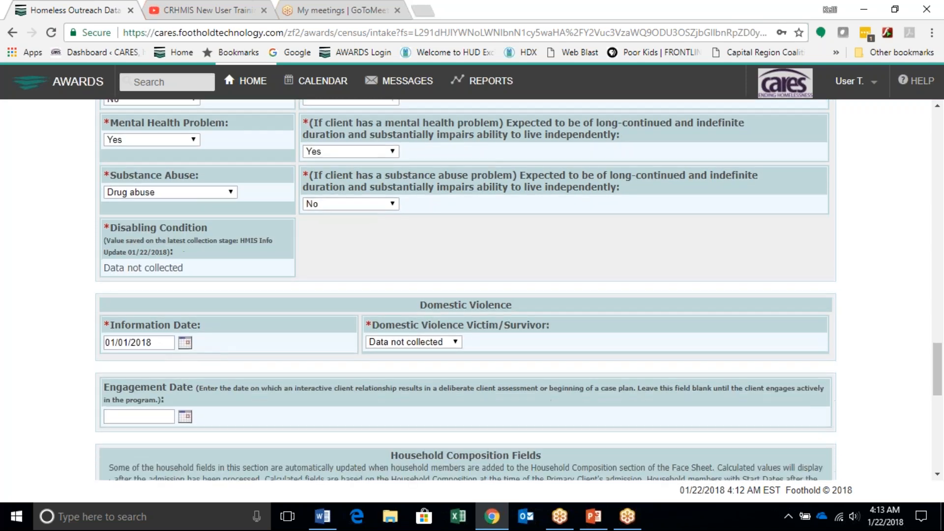
click(185, 342)
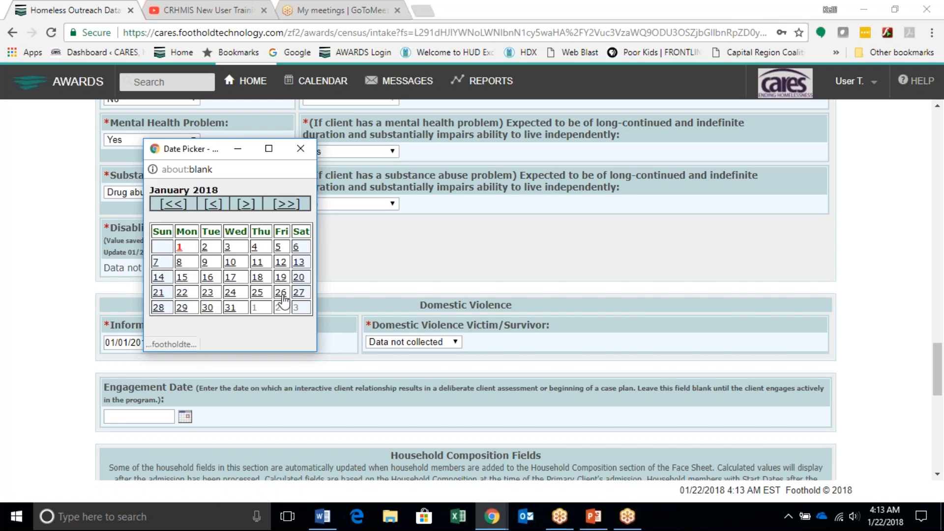
click(493, 329)
click(453, 339)
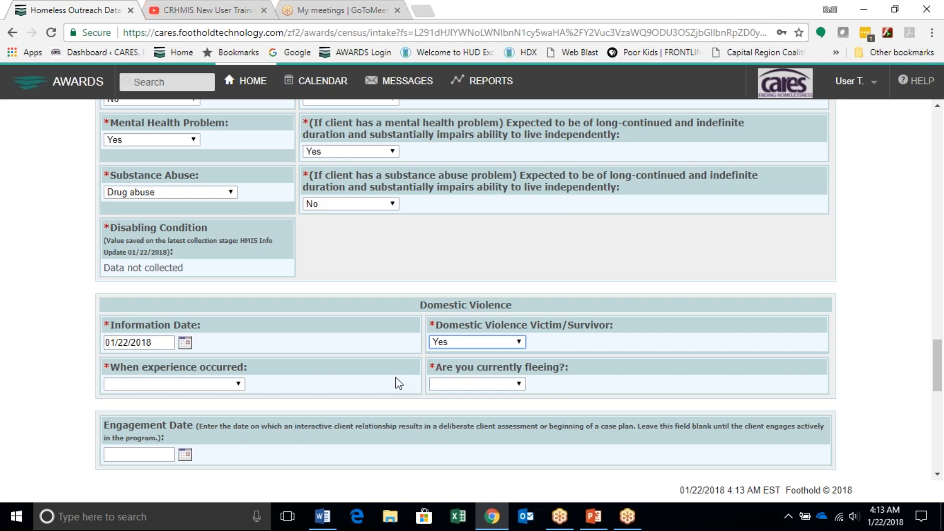
Record that the domestic violence experience occurred more than a year ago
click(184, 384)
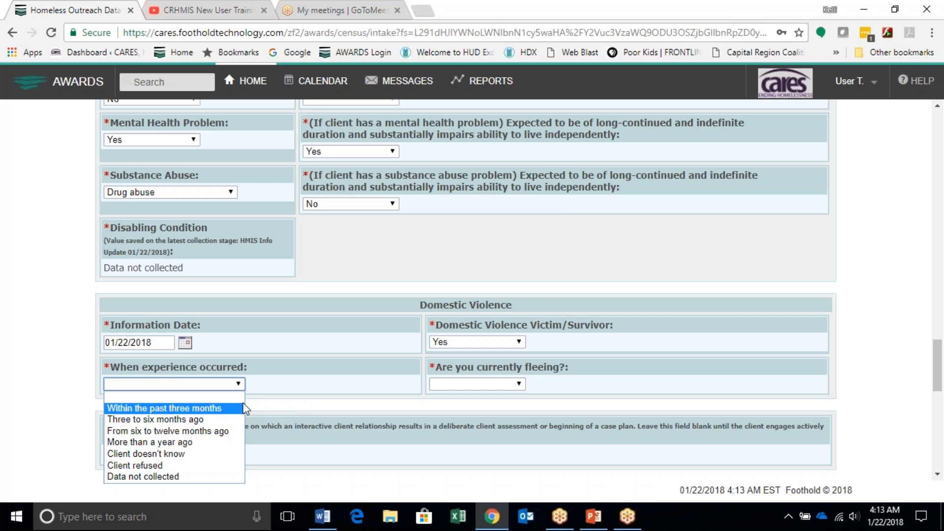
click(185, 442)
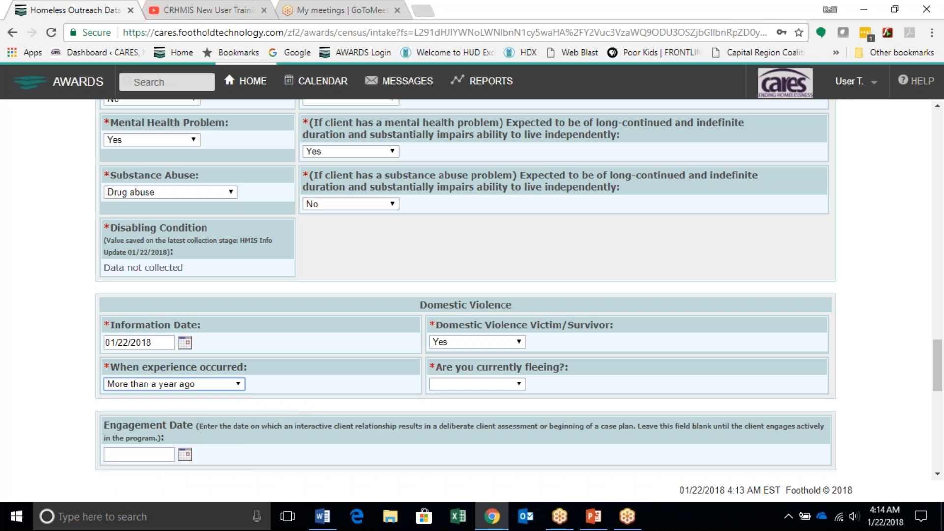
click(248, 404)
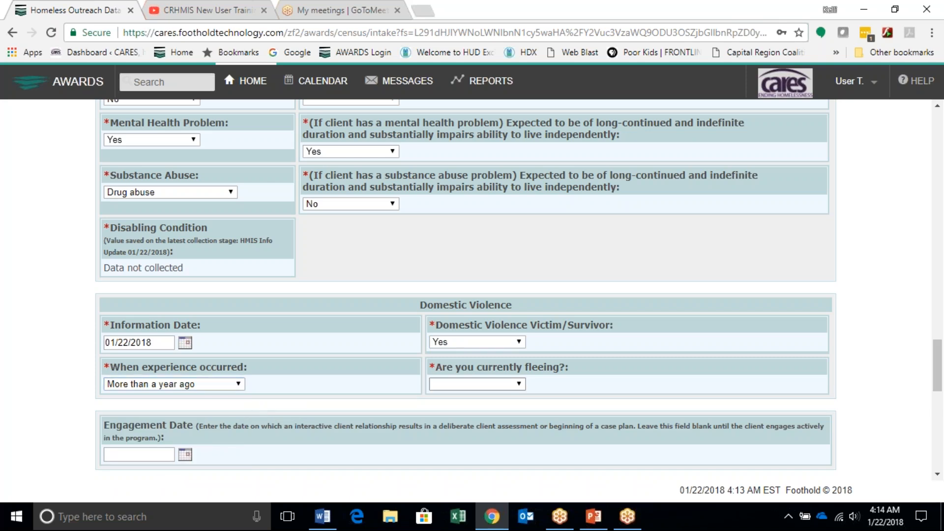
In the Domestic Violence section, answer No to whether the client is currently fleeing
click(520, 387)
click(520, 386)
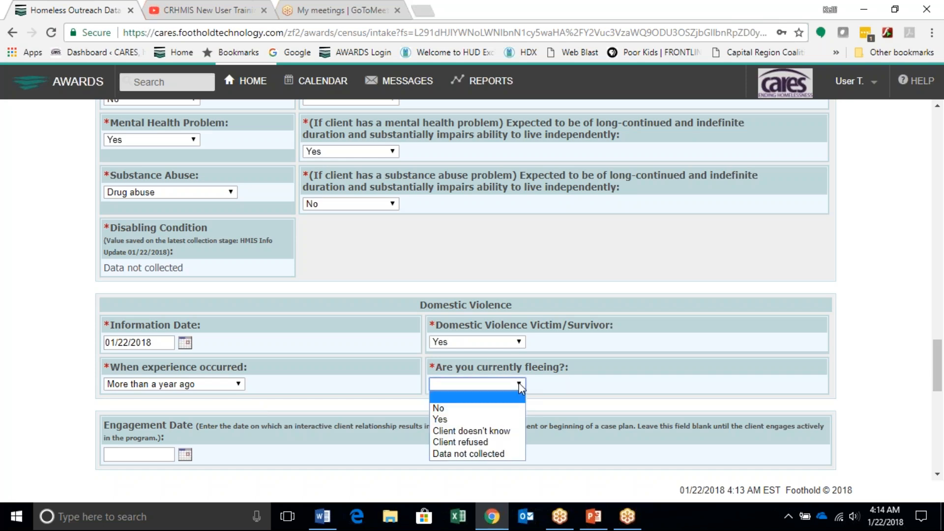
click(477, 409)
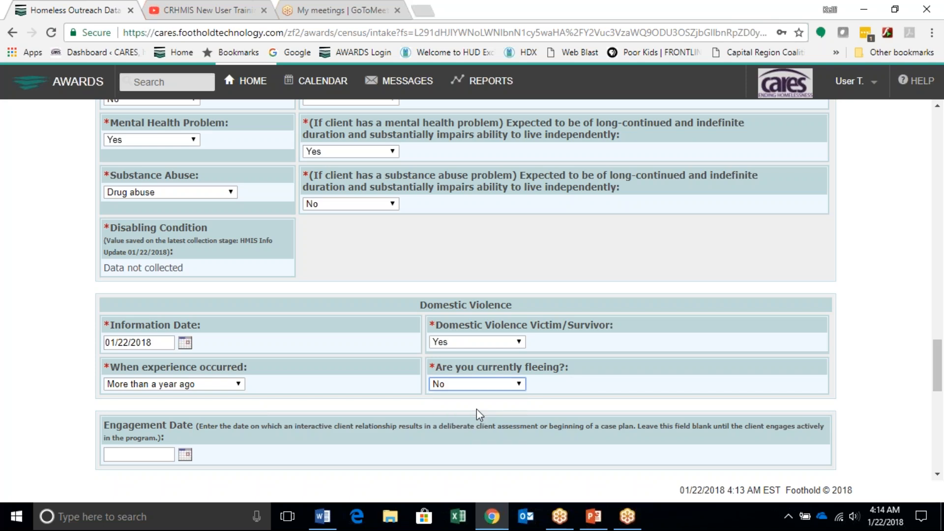
click(367, 455)
Set the Engagement Date to 1/22/18
scroll(368, 455, down, 1)
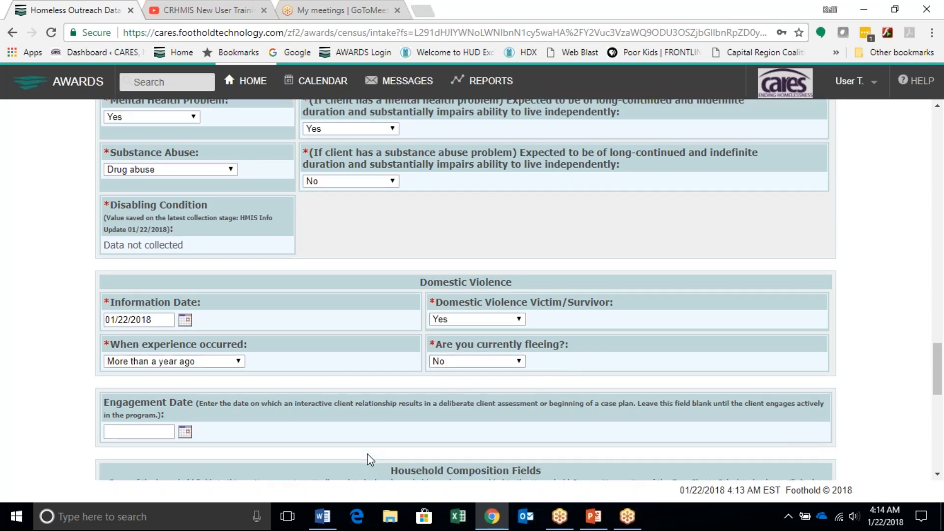
scroll(368, 455, up, 3)
scroll(164, 463, down, 4)
click(124, 411)
text(1/22/18)
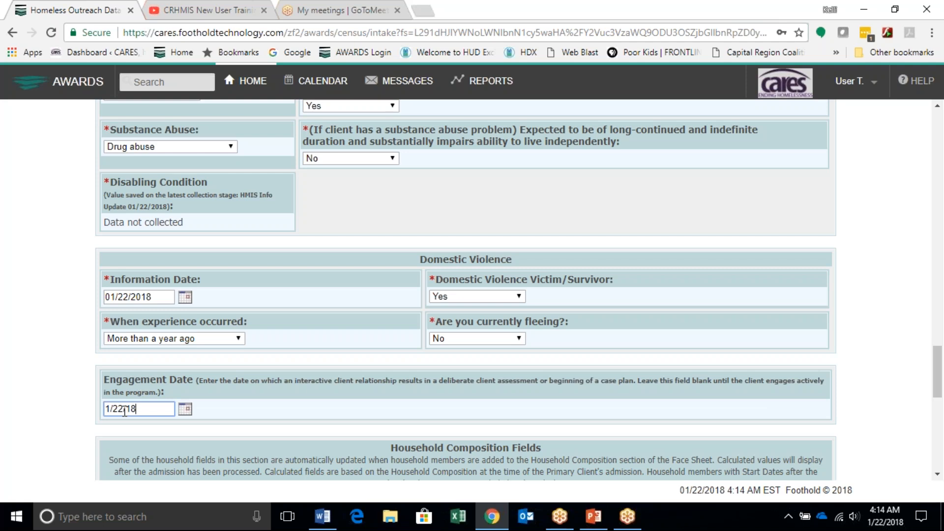
click(234, 406)
Submit the updated contact record and dismiss the resulting alert
scroll(234, 406, down, 2)
scroll(233, 406, down, 3)
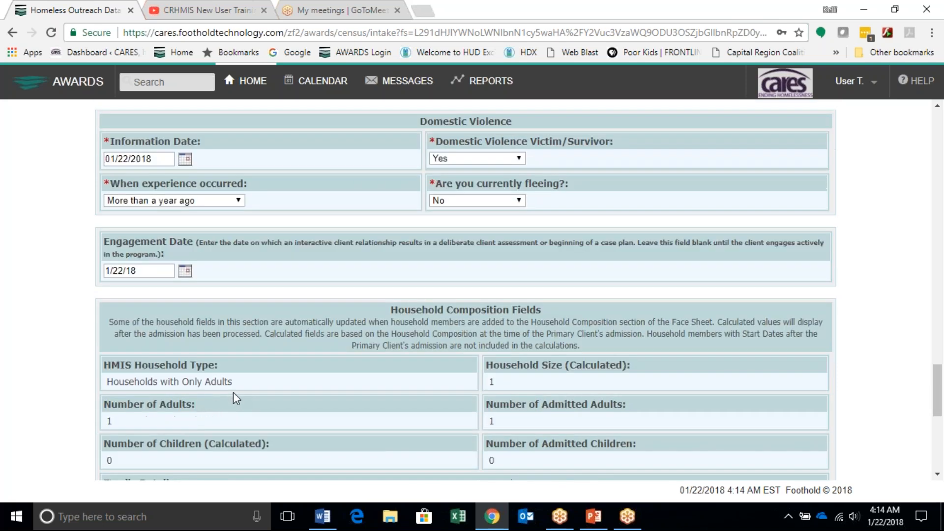
scroll(466, 290, down, 2)
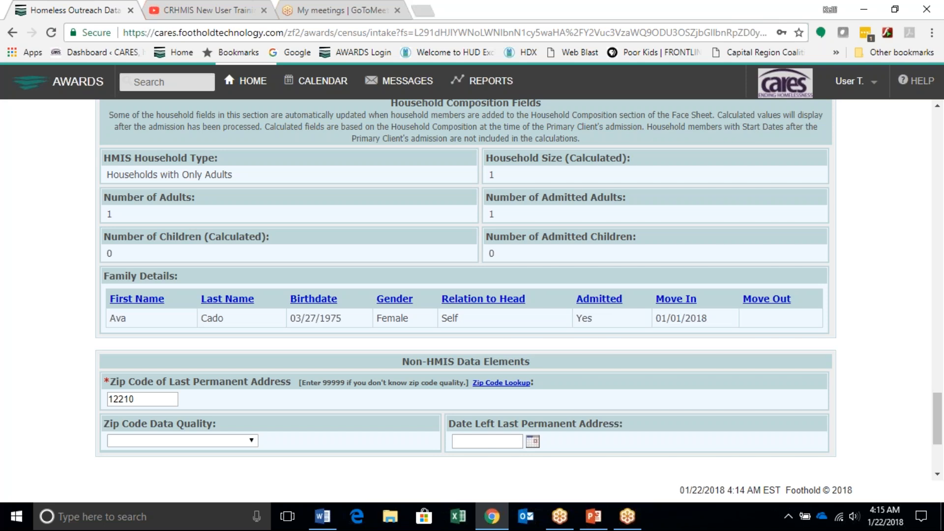
scroll(337, 393, down, 3)
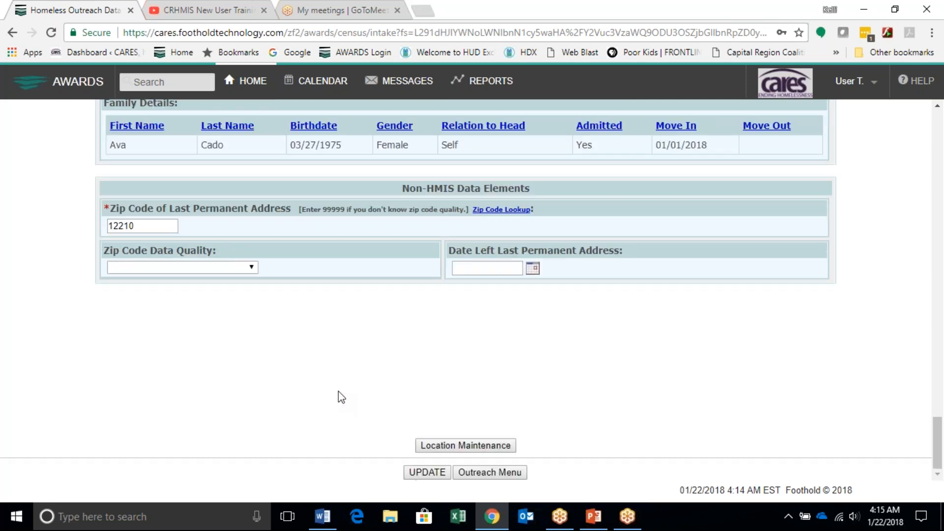
click(436, 471)
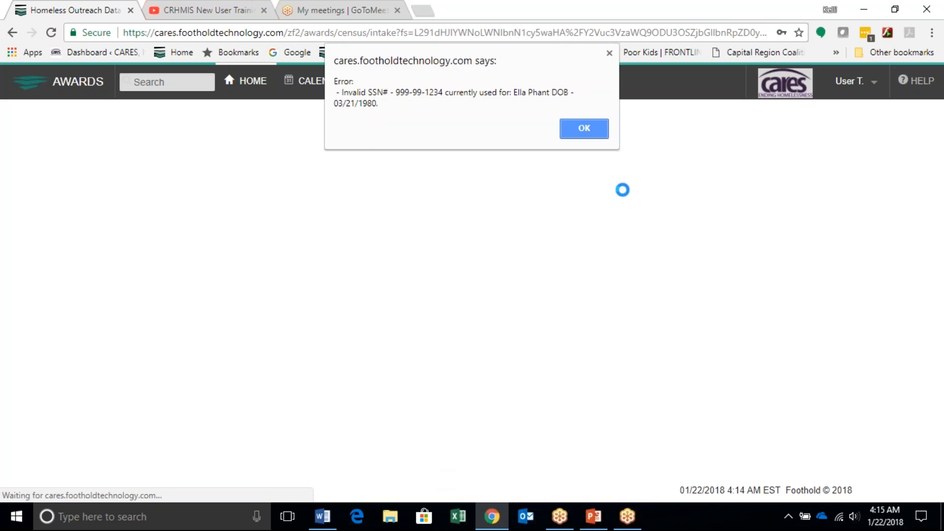
click(577, 135)
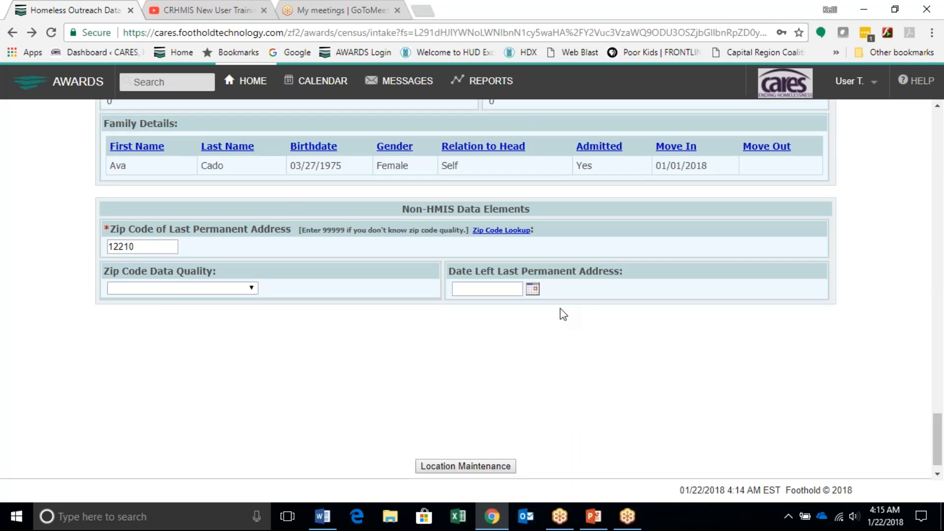
Replace the client's Social Security number and set SSN Data Quality to Full SSN reported
scroll(559, 308, up, 20)
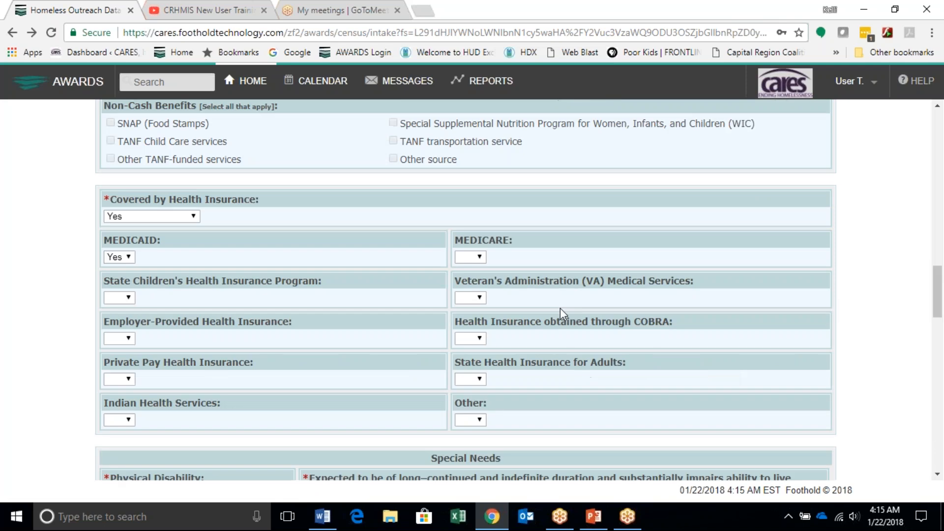
scroll(559, 308, up, 20)
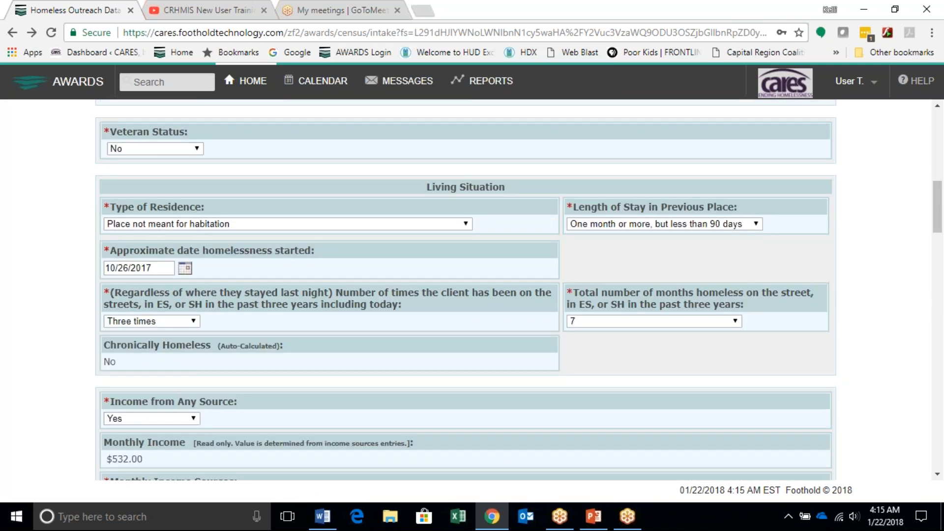
scroll(561, 210, up, 1)
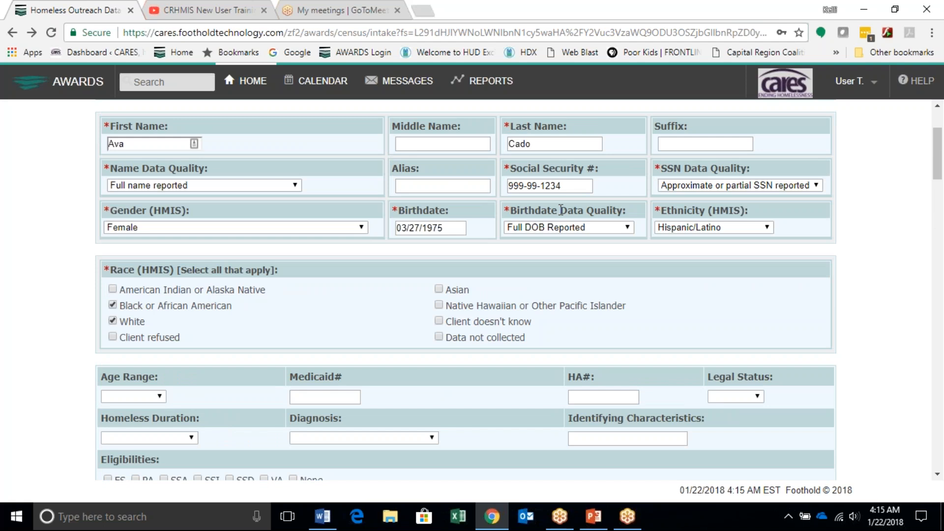
drag(545, 190, 567, 188)
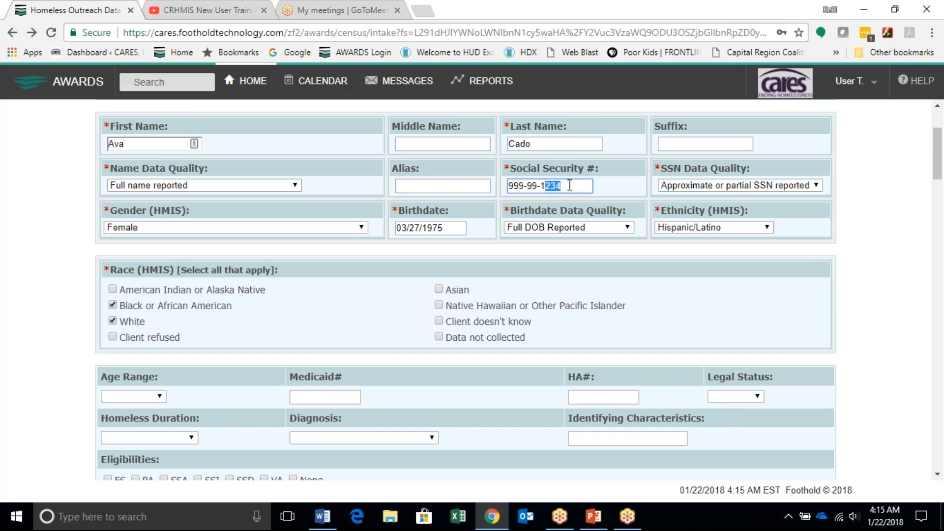
double_click(565, 186)
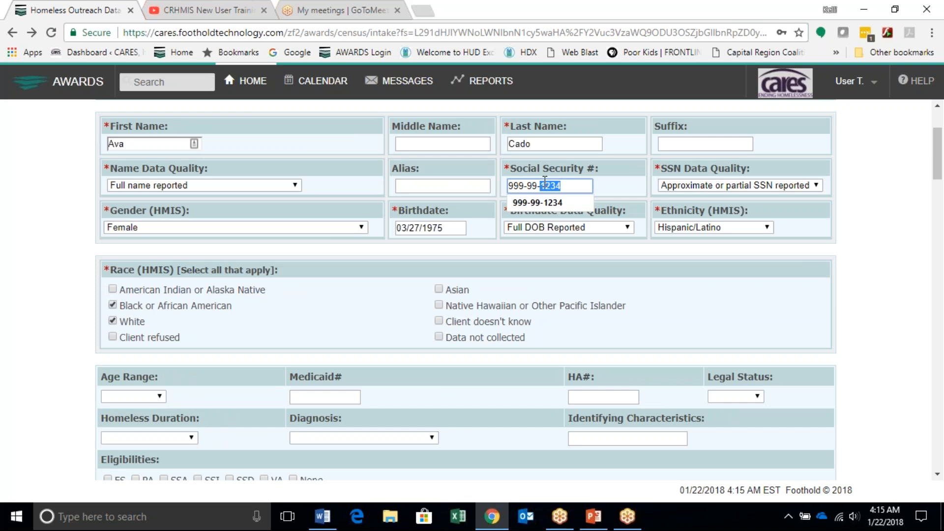
click(557, 188)
drag(557, 189, 529, 162)
text(123456789)
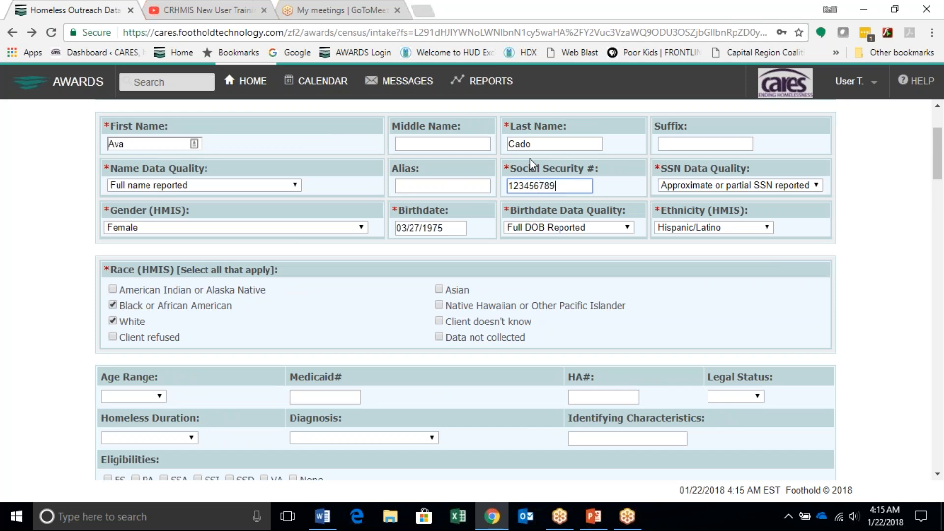
click(659, 330)
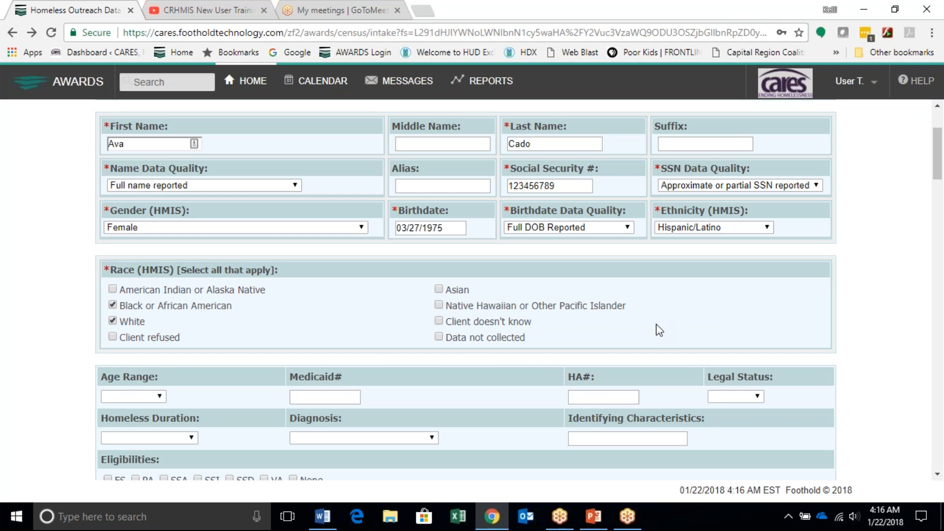
click(708, 186)
click(693, 209)
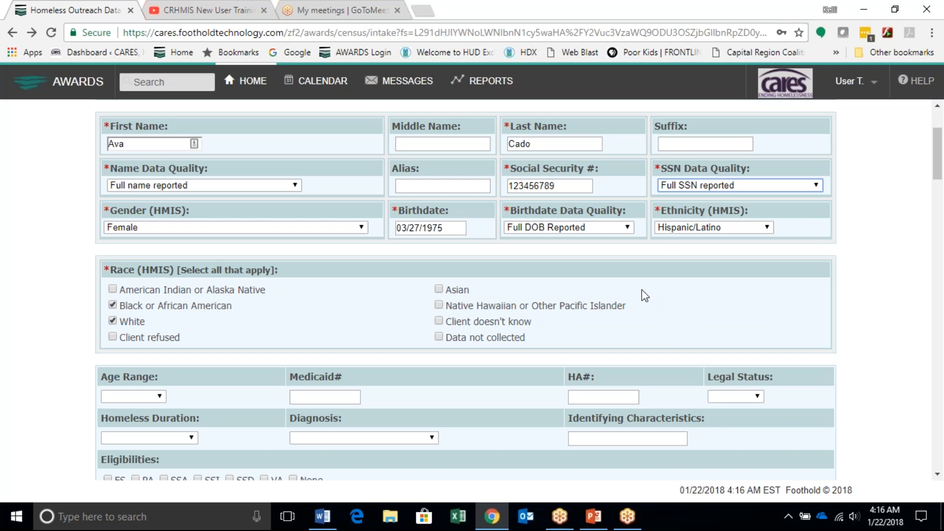
View the location list for Training - Street Outreach, then return to the outreach menu
scroll(705, 255, down, 5)
scroll(570, 339, down, 20)
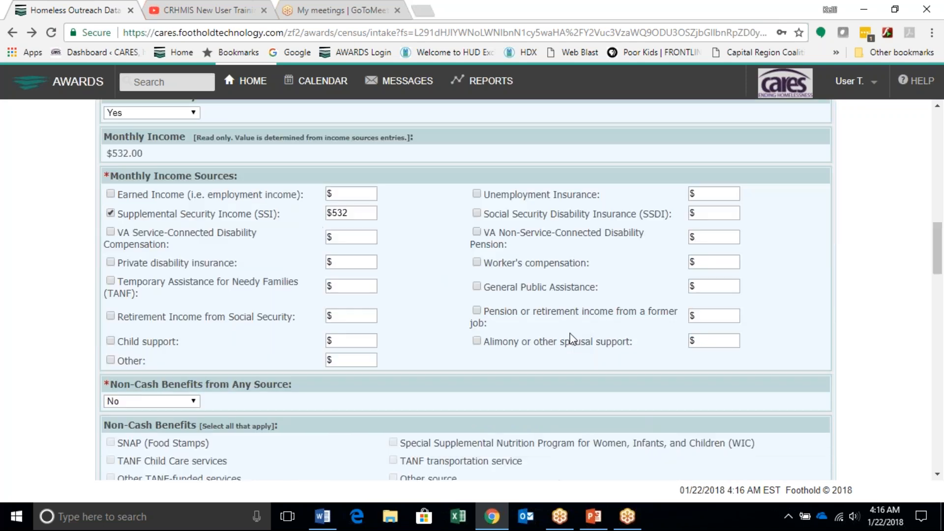
scroll(537, 351, down, 14)
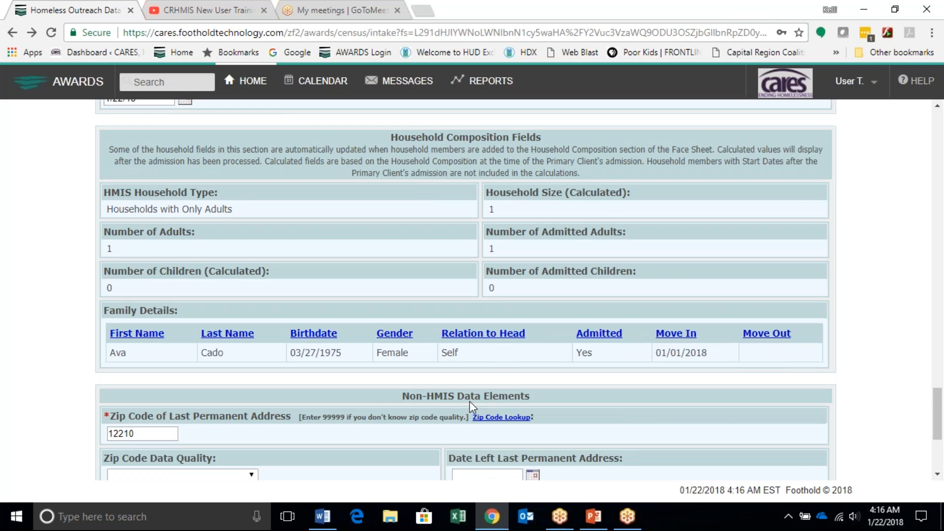
scroll(447, 436, down, 4)
click(451, 445)
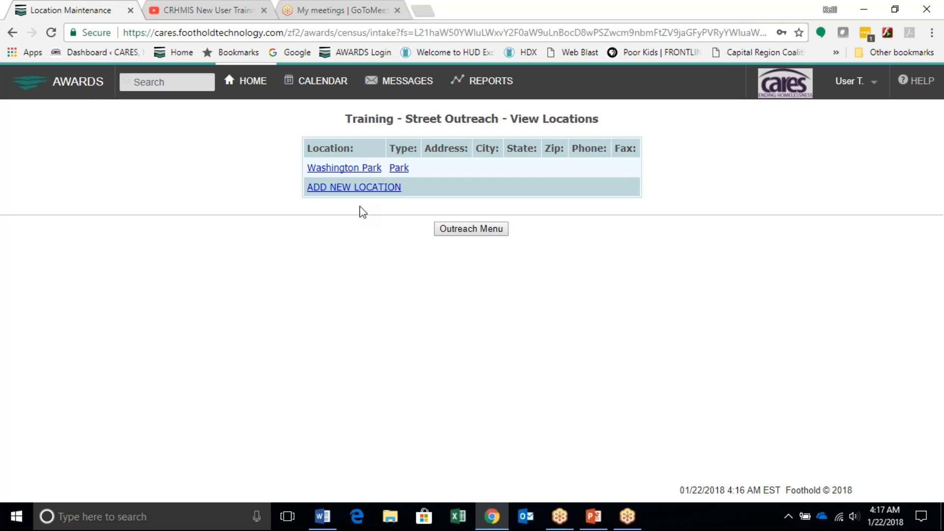
click(474, 230)
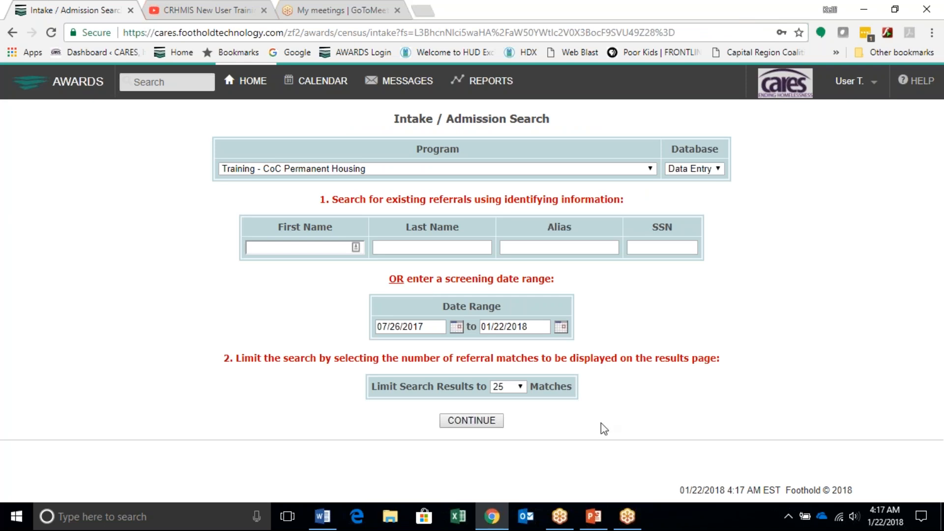
click(480, 424)
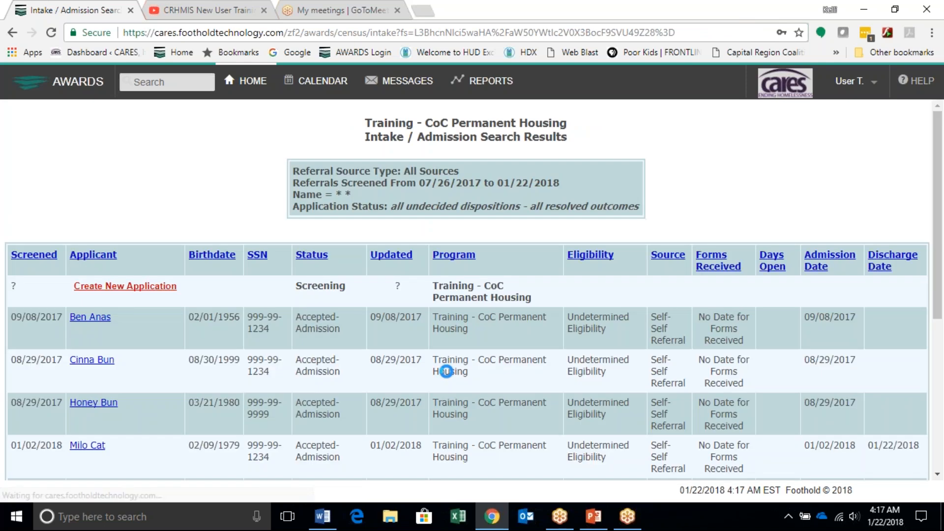
click(13, 32)
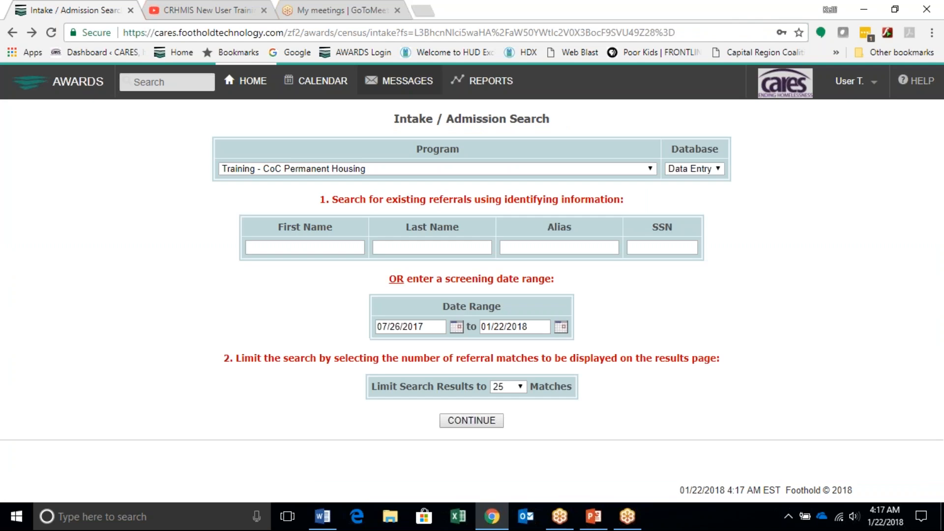
click(395, 168)
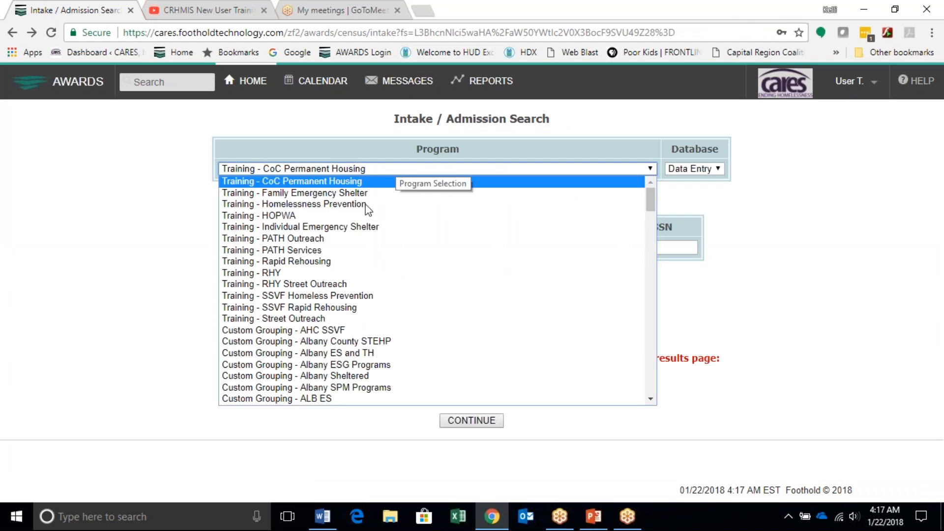
click(344, 284)
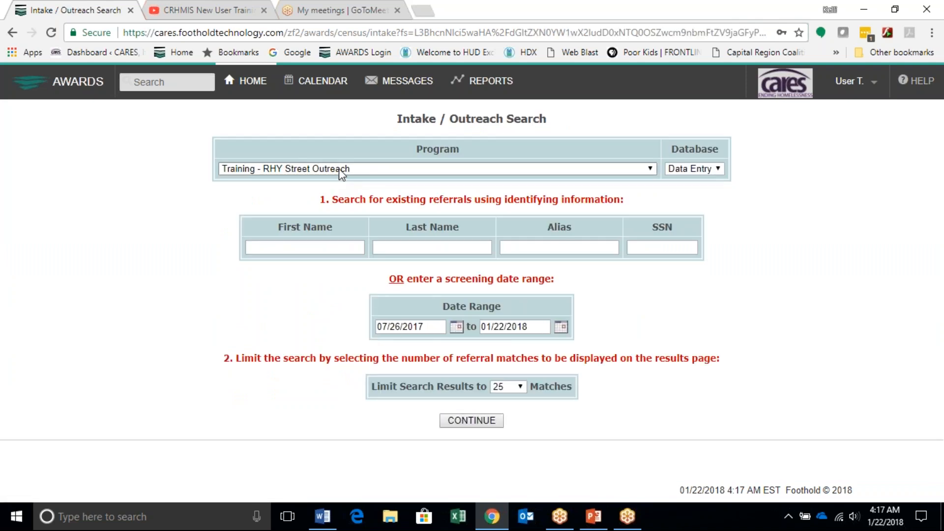
Search the Training - Street Outreach program for existing contacts and open the client's record
click(342, 170)
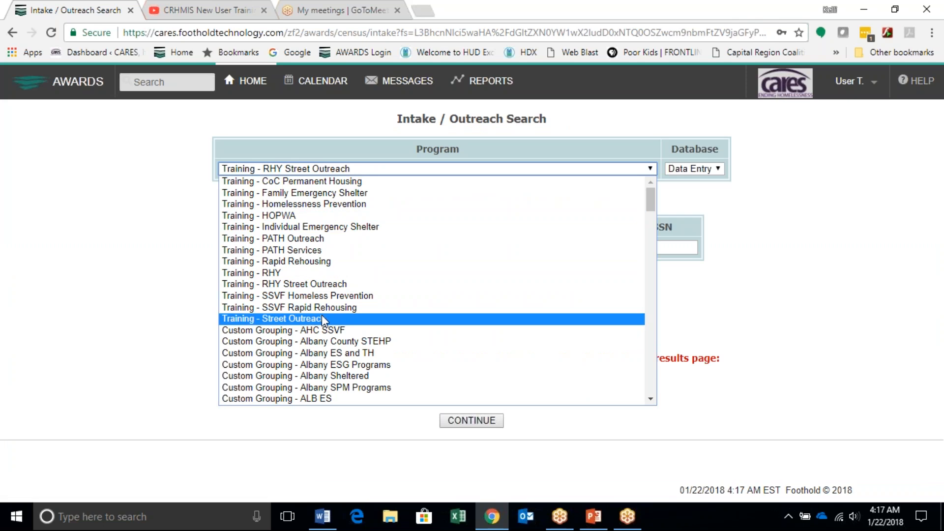
key(Escape)
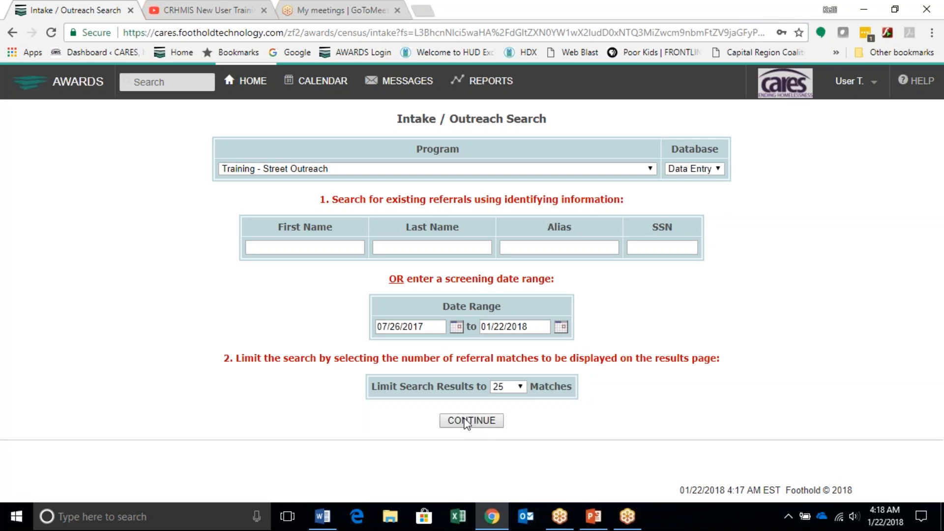
click(467, 422)
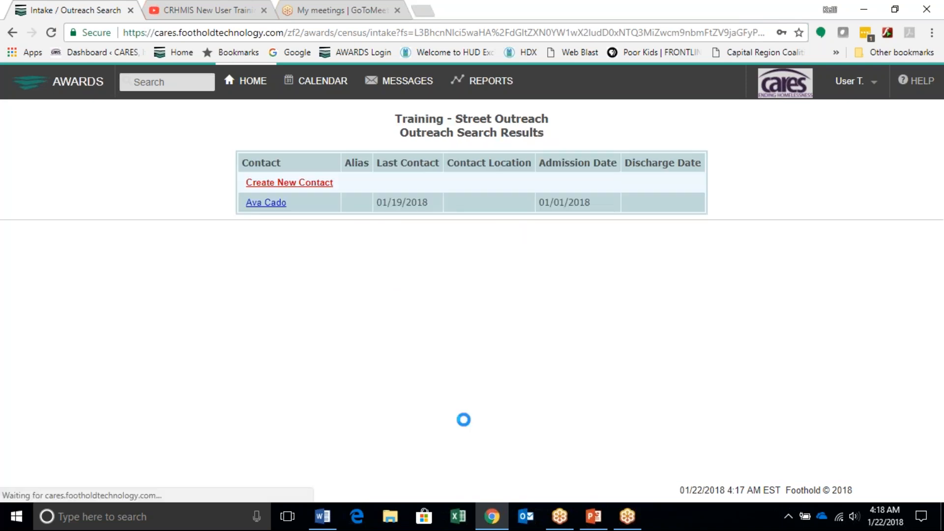
click(283, 204)
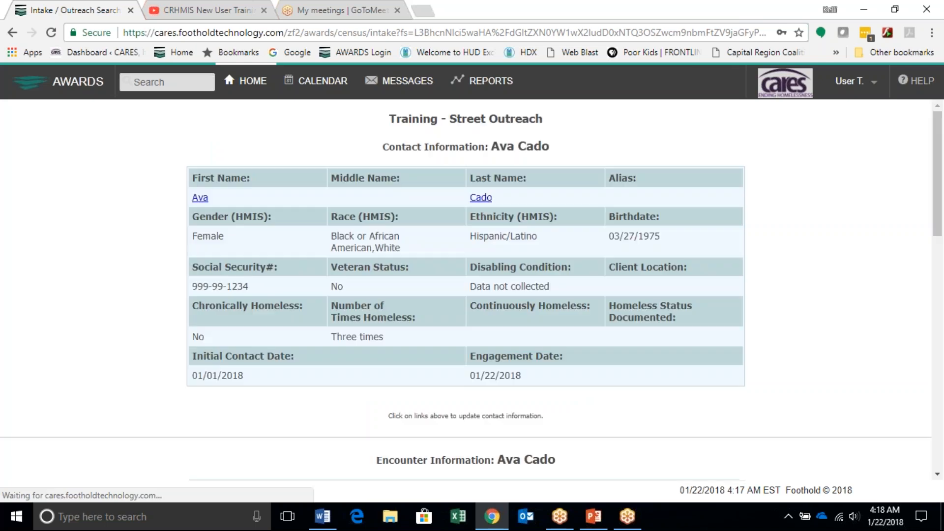
Start a new encounter for the client in Training - Street Outreach with Contact Date 1/22/18
scroll(332, 346, down, 1)
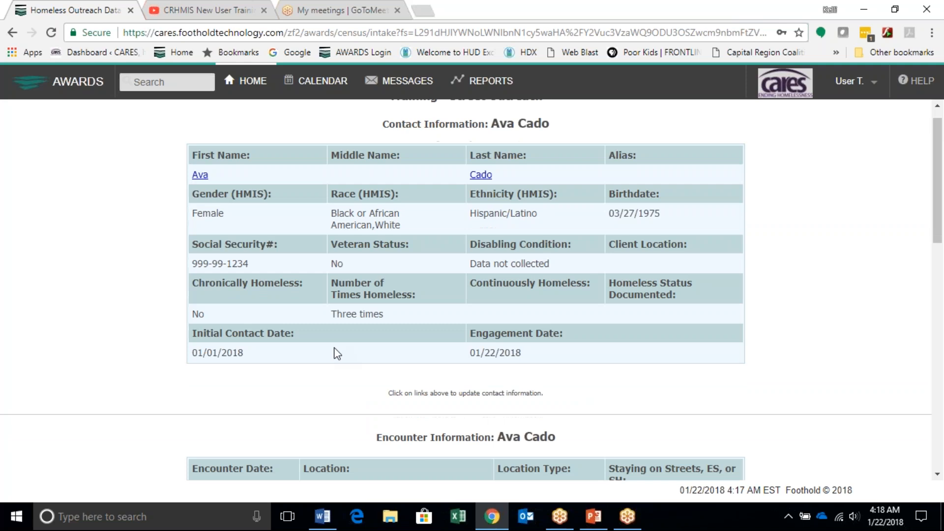
scroll(329, 339, up, 1)
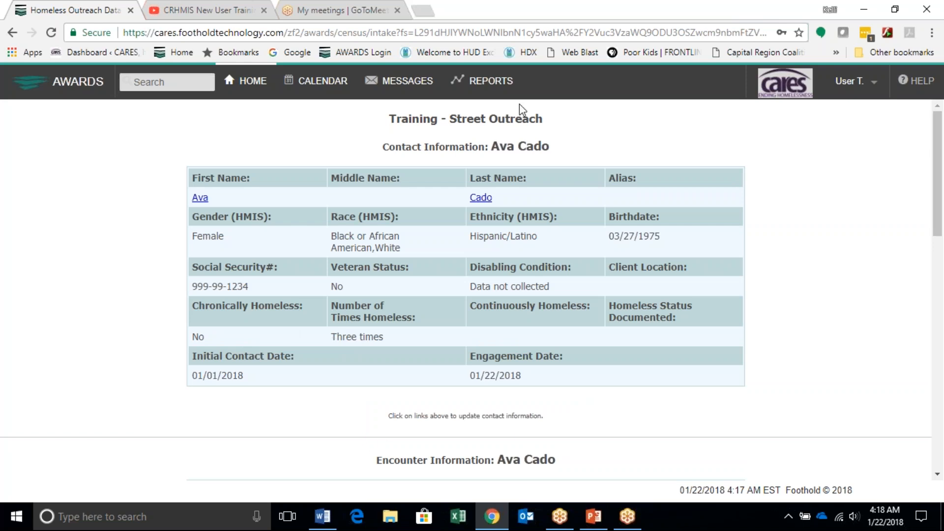
scroll(479, 208, down, 1)
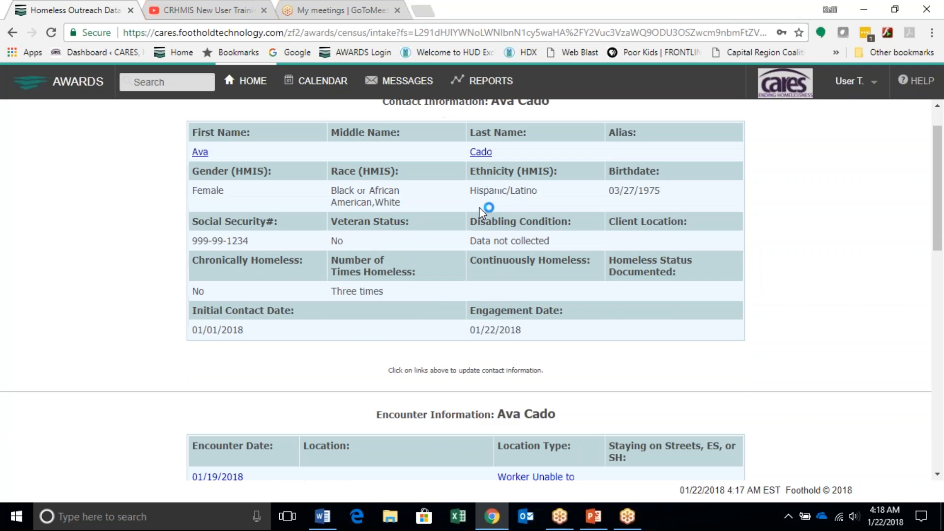
scroll(342, 366, down, 4)
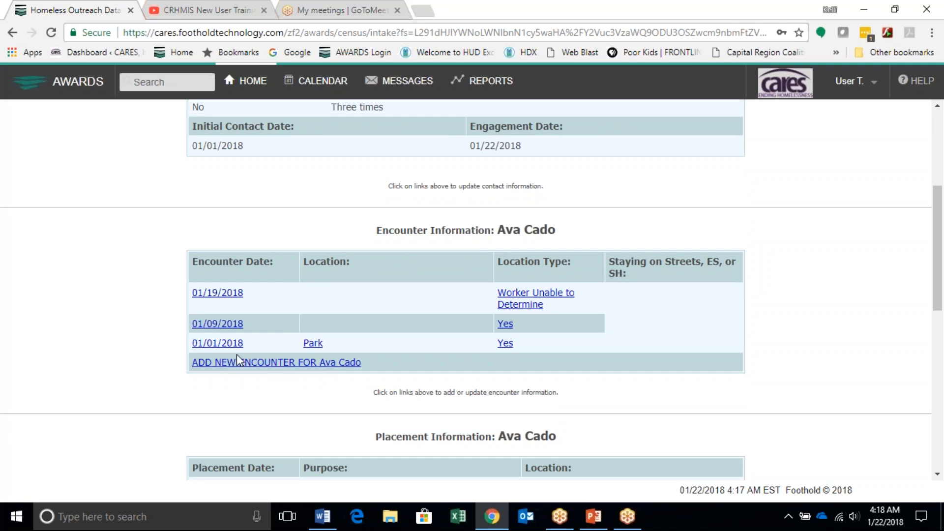
click(276, 362)
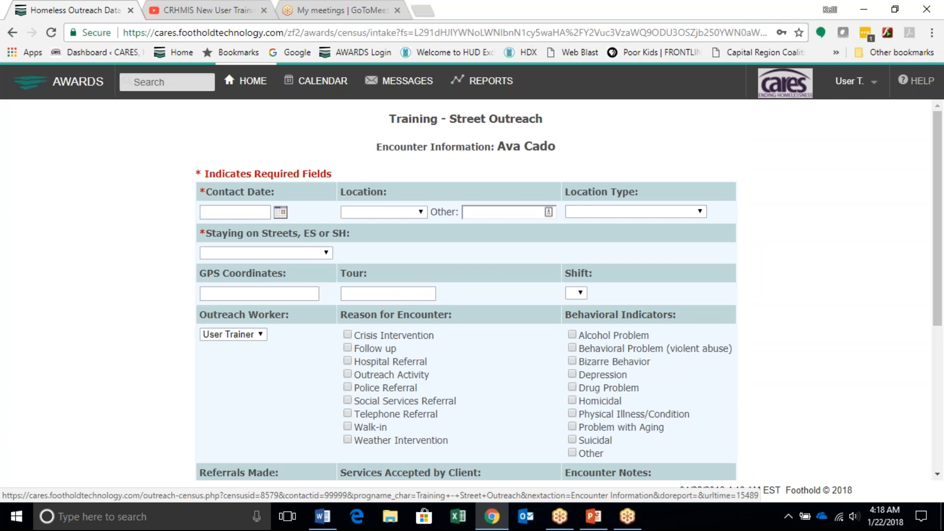
click(230, 210)
text(1/2)
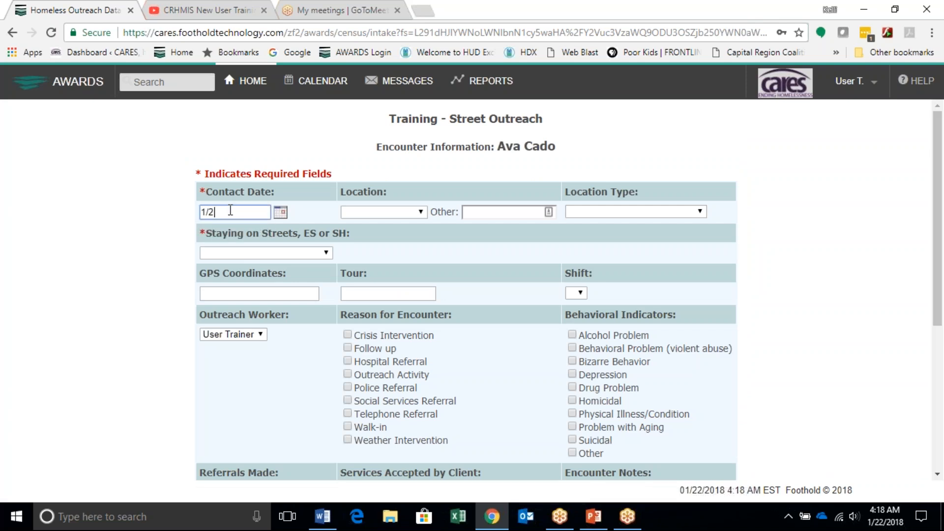
text(2/18)
click(313, 210)
Set Staying on Streets, ES or SH to Yes and save the encounter to the client's record
click(268, 253)
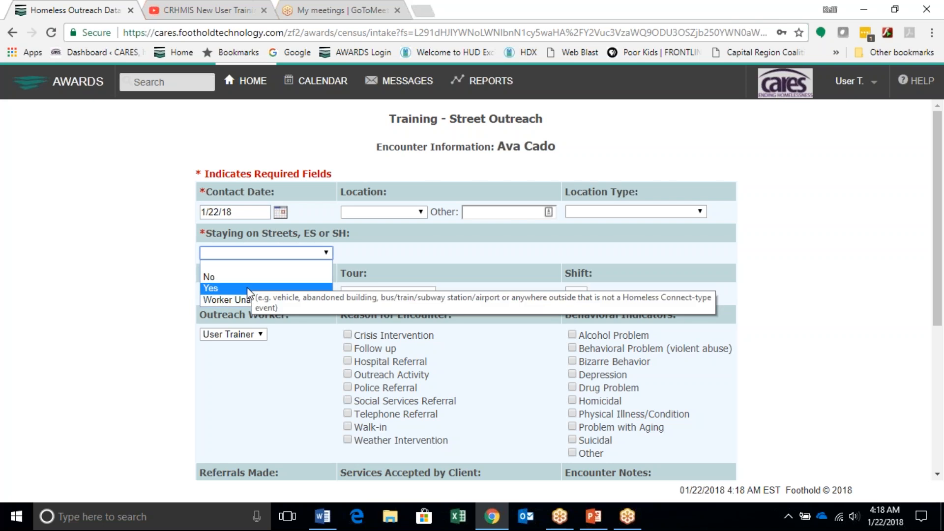
click(247, 288)
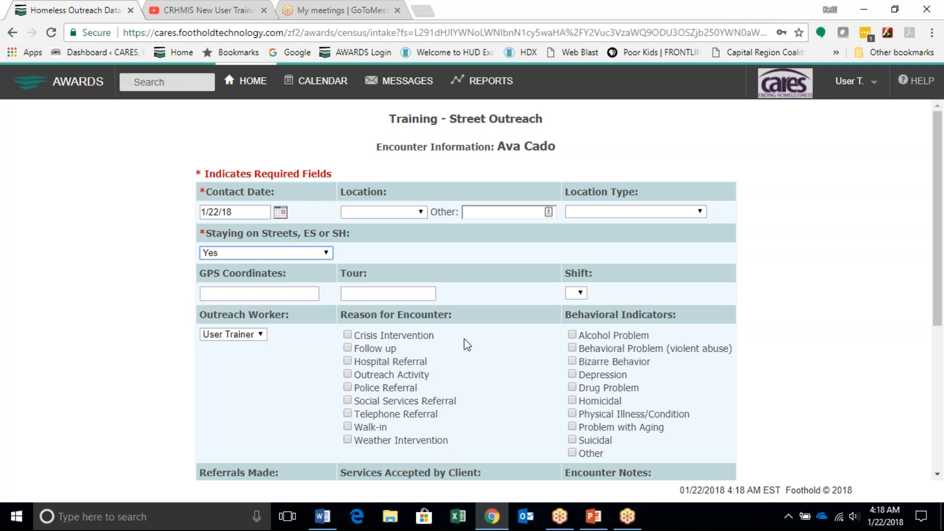
scroll(465, 351, down, 5)
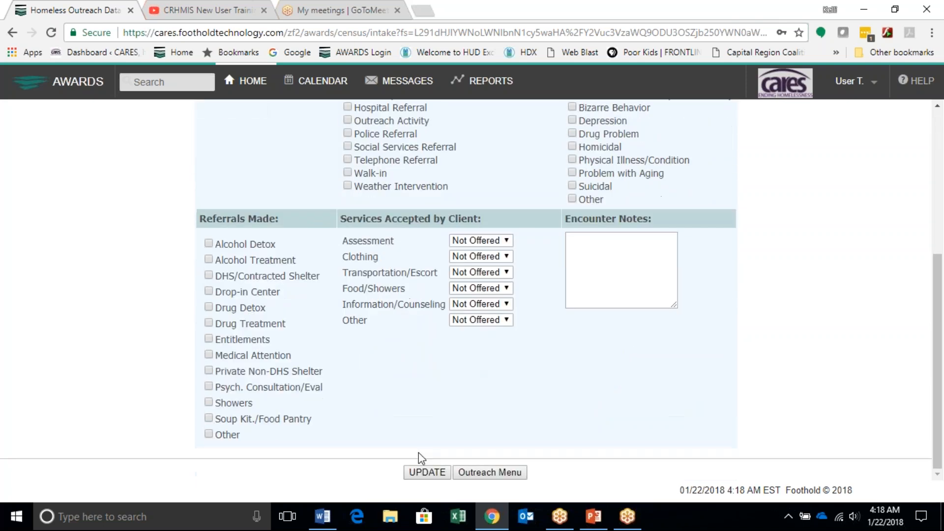
click(425, 476)
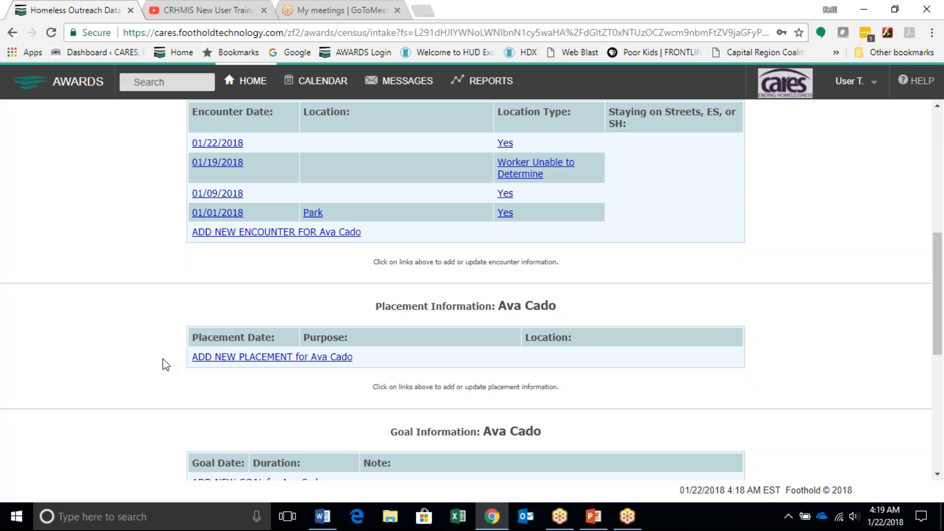
scroll(162, 369, down, 2)
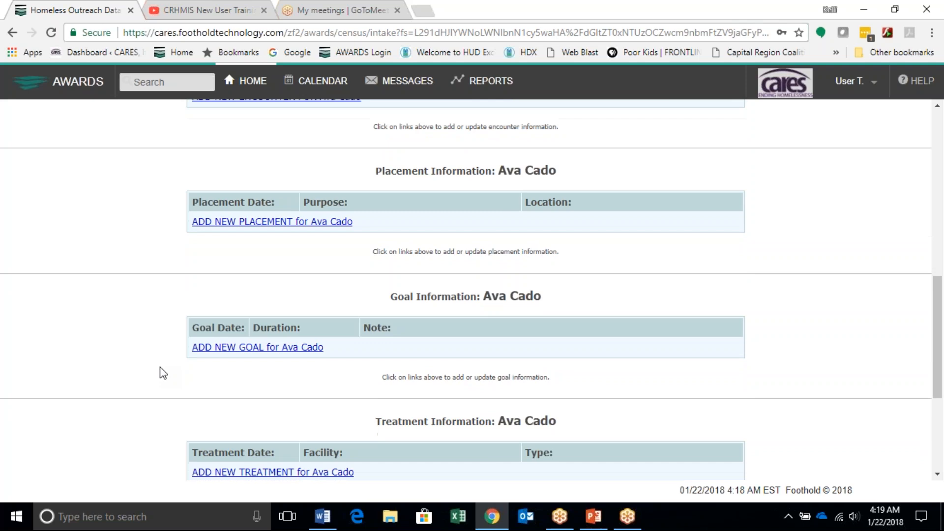
scroll(160, 373, up, 9)
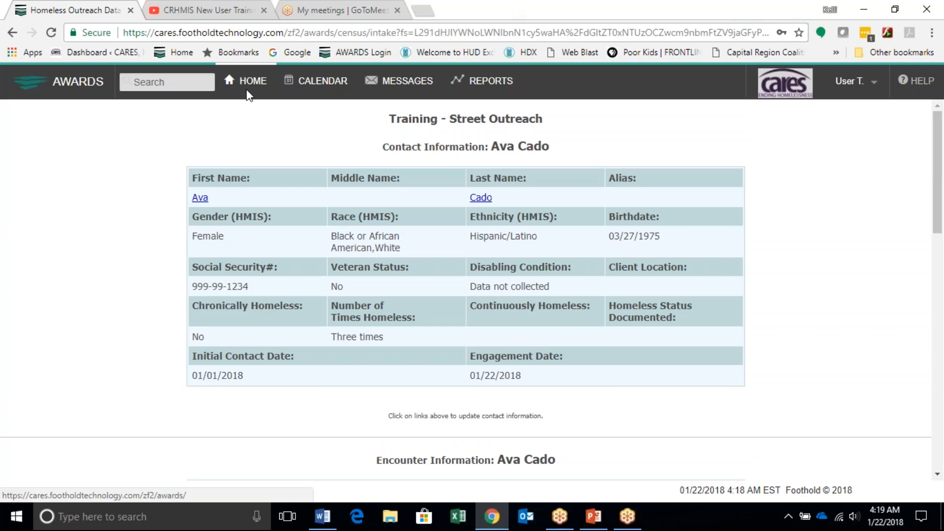
Begin processing a Training - Street Outreach discharge for the client, selected from the Current Program Roster
click(258, 82)
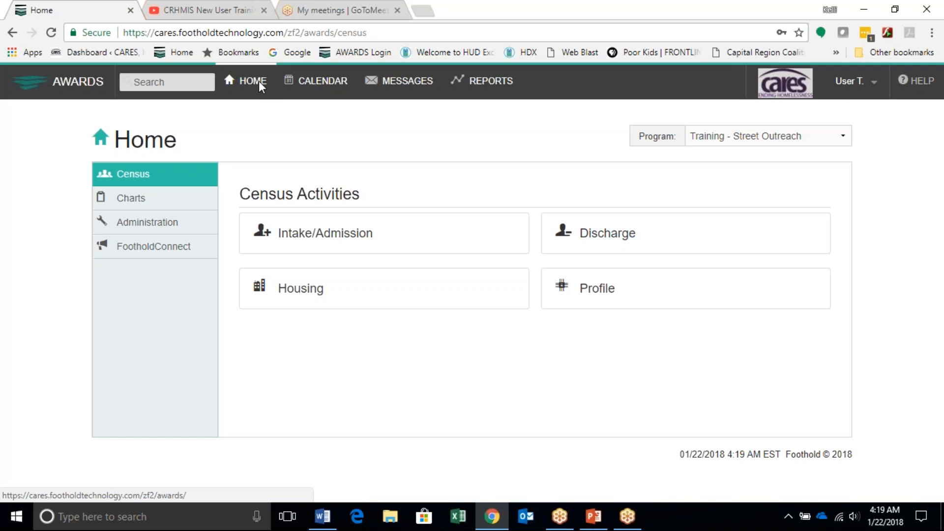
click(618, 237)
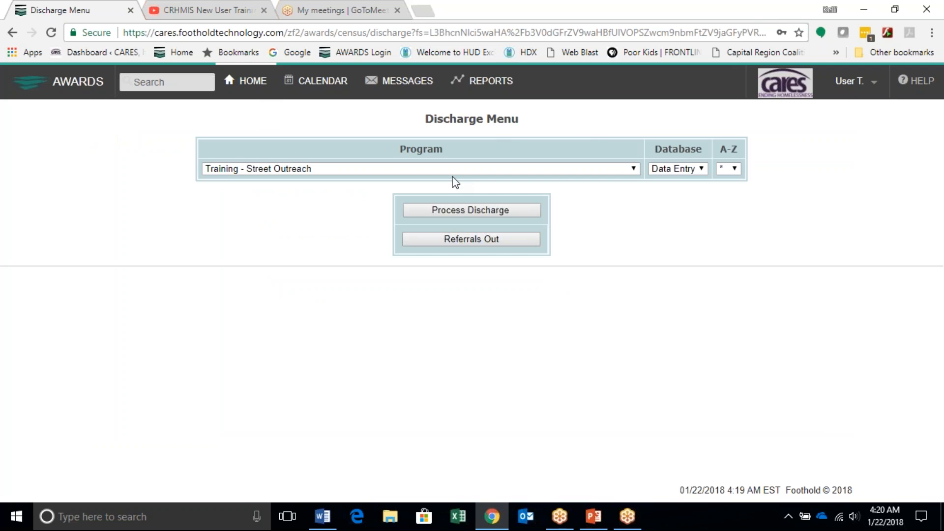
click(487, 210)
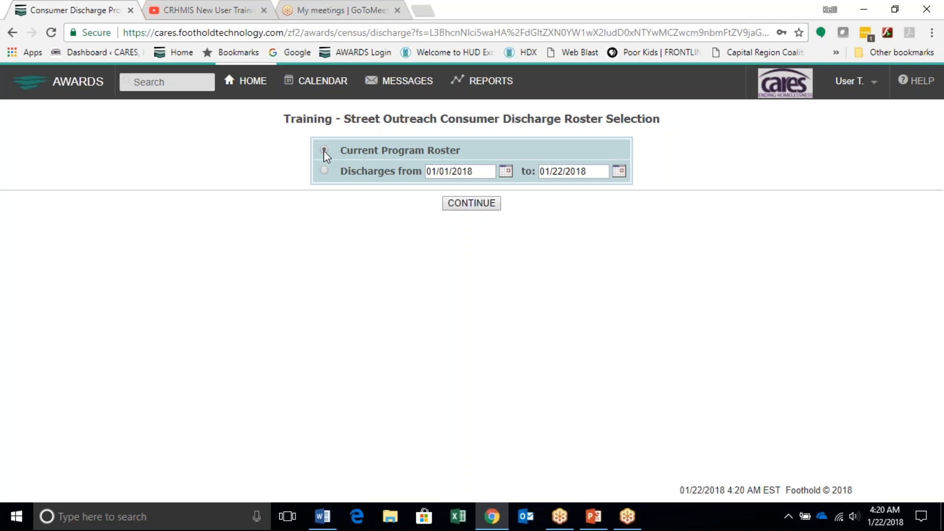
click(480, 203)
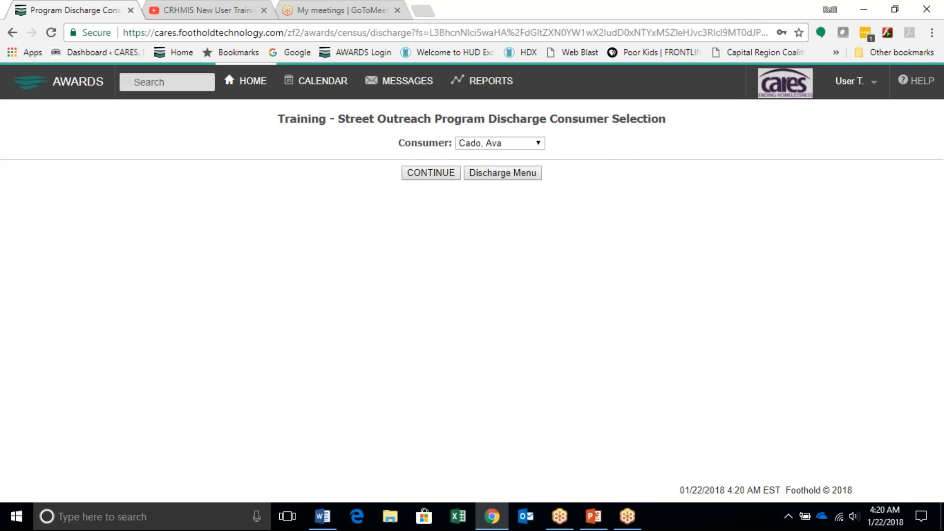
click(512, 146)
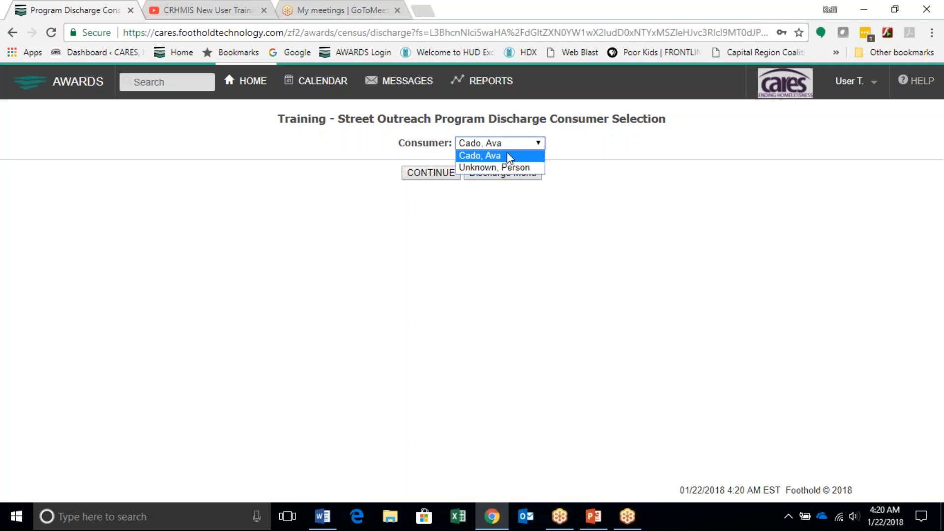
click(507, 156)
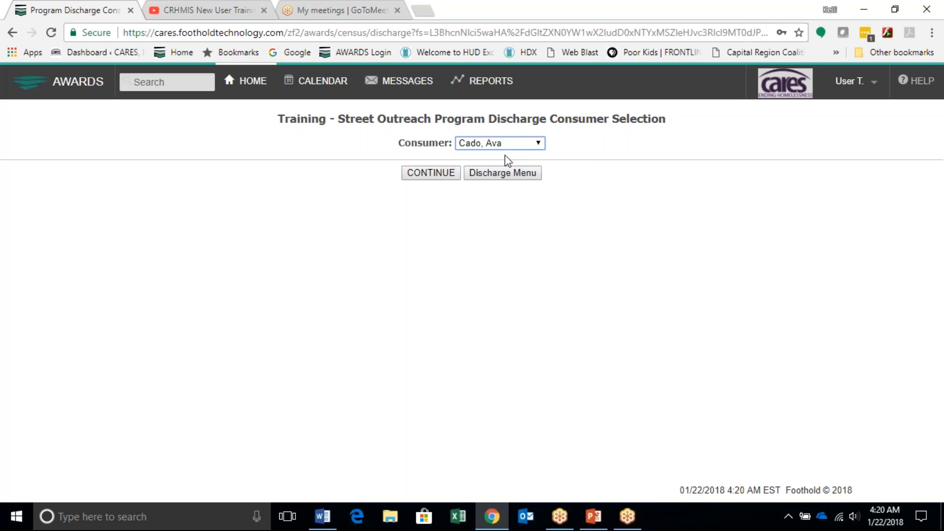
click(449, 175)
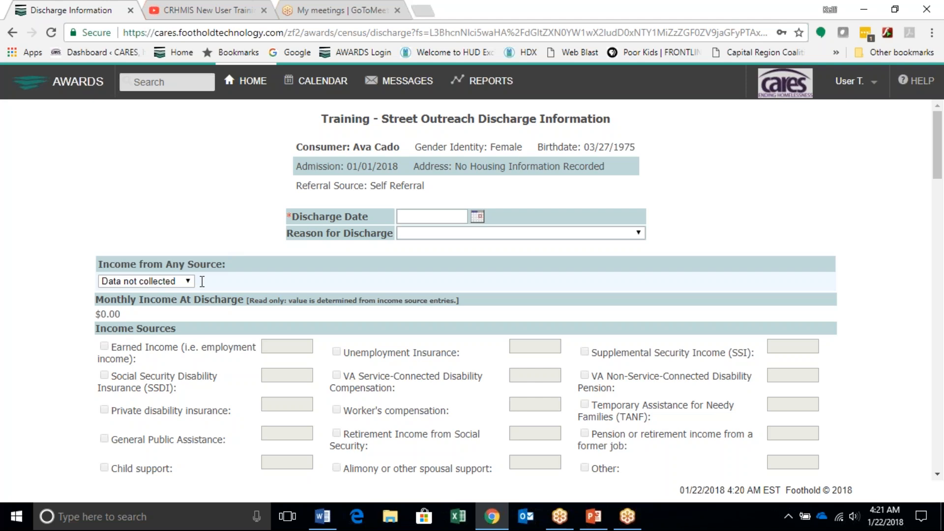
Look through the sections of the discharge form, and set the Discharge Date to 01/22/2018
scroll(137, 255, down, 2)
scroll(137, 255, down, 3)
scroll(137, 256, down, 5)
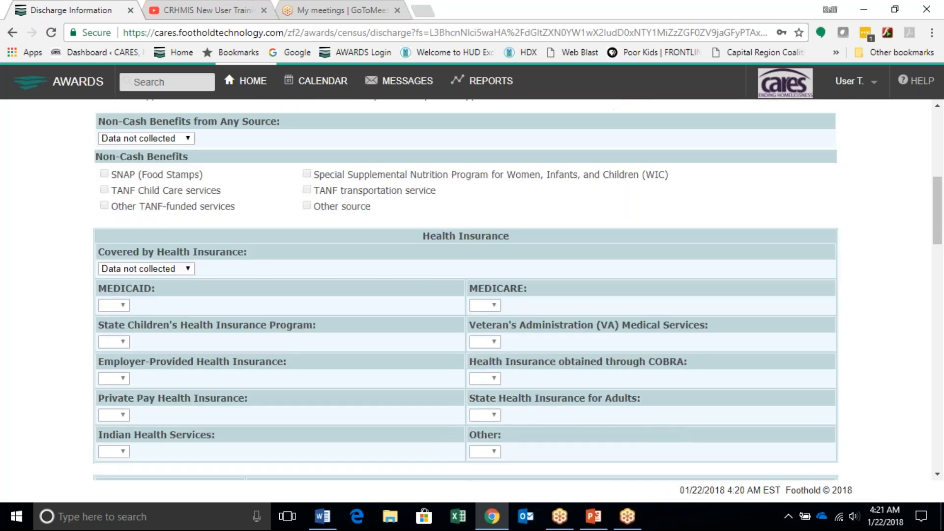
scroll(466, 291, down, 5)
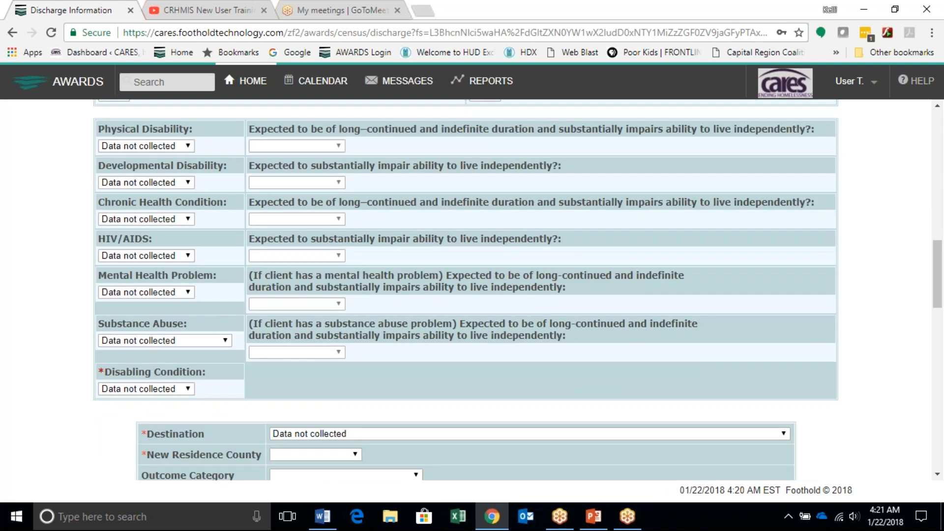
scroll(466, 290, down, 1)
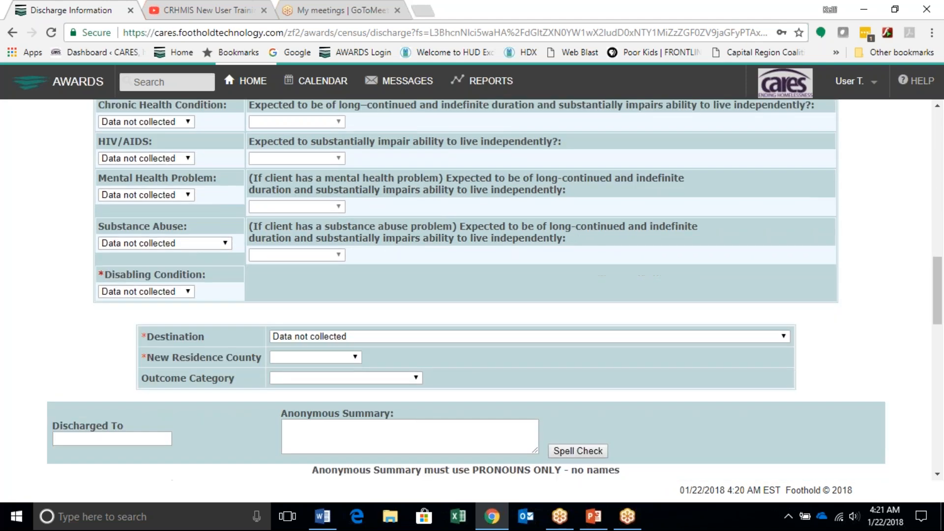
scroll(466, 290, up, 17)
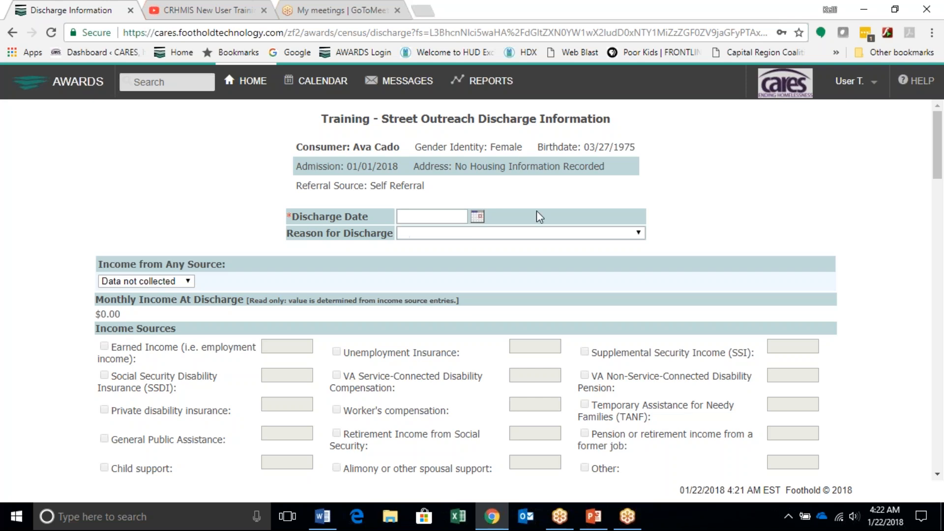
click(477, 219)
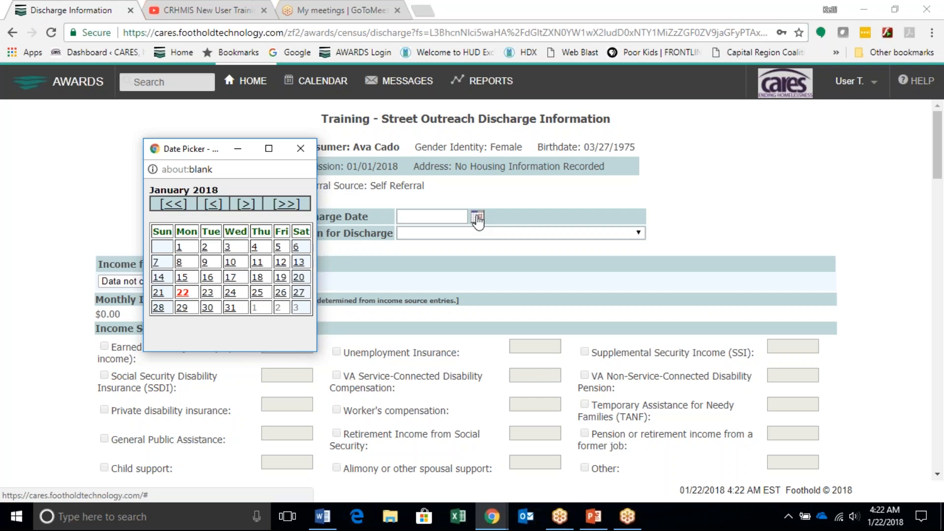
click(182, 293)
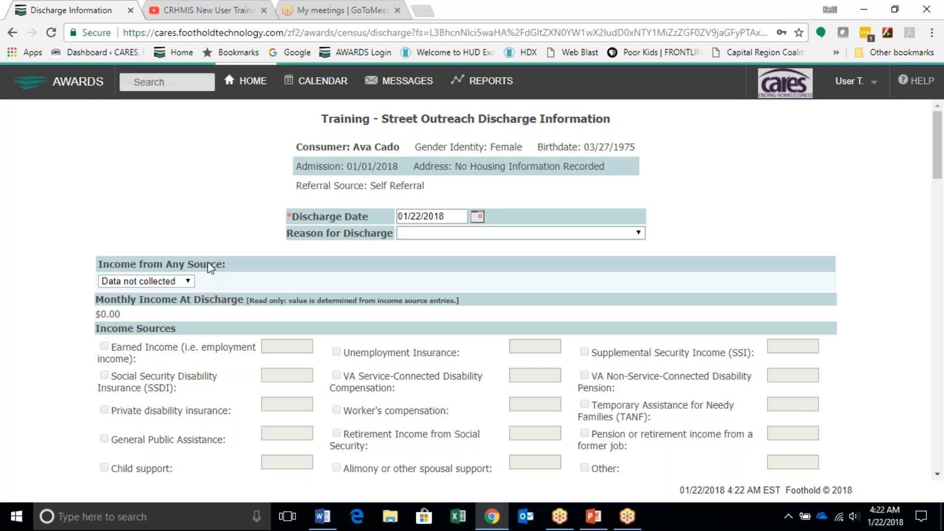
Set the discharge Destination to Place not meant for habitation and the New Residence County to ALBANY
scroll(207, 261, down, 6)
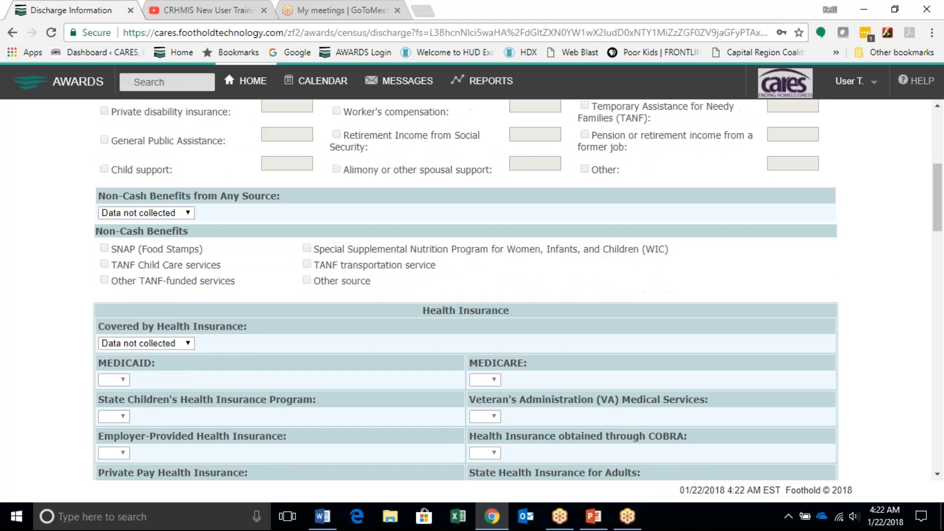
scroll(192, 351, down, 4)
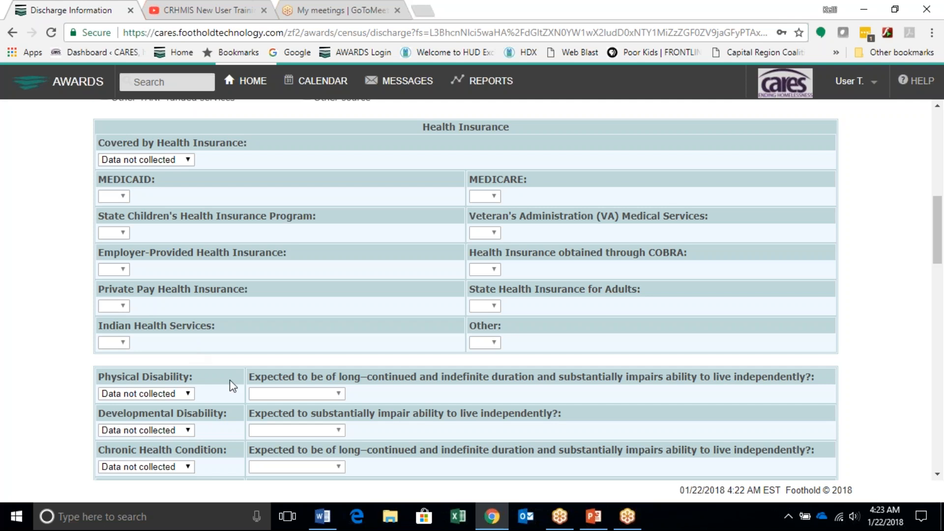
scroll(254, 394, down, 3)
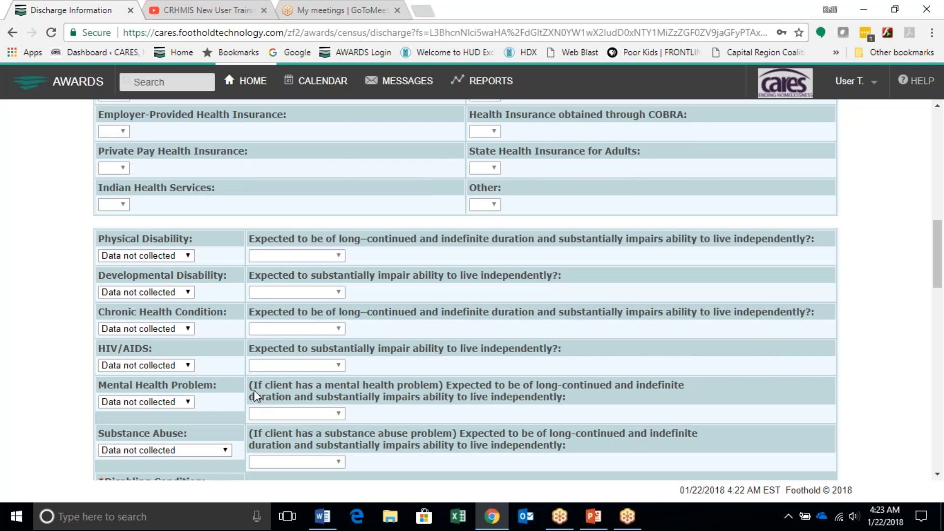
scroll(254, 392, down, 2)
scroll(254, 392, down, 1)
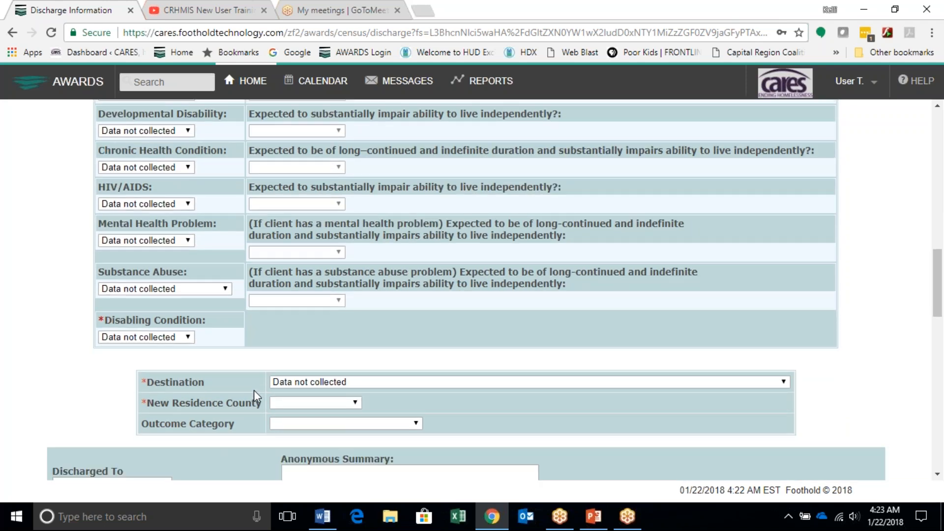
scroll(443, 335, down, 1)
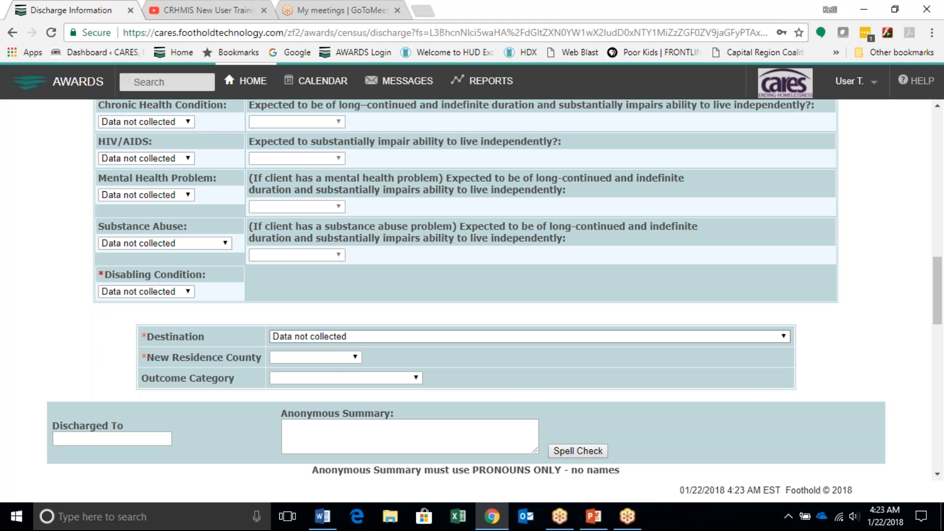
click(428, 335)
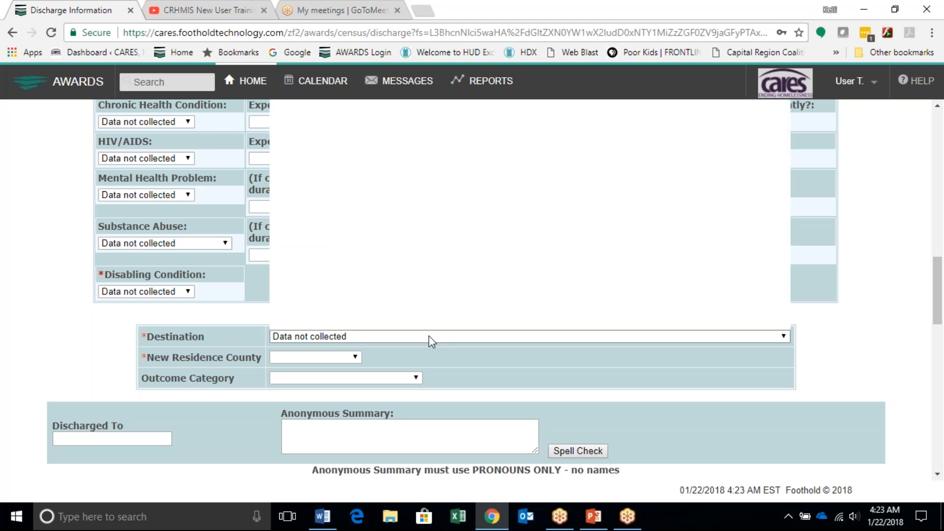
scroll(432, 301, up, 2)
scroll(432, 301, up, 3)
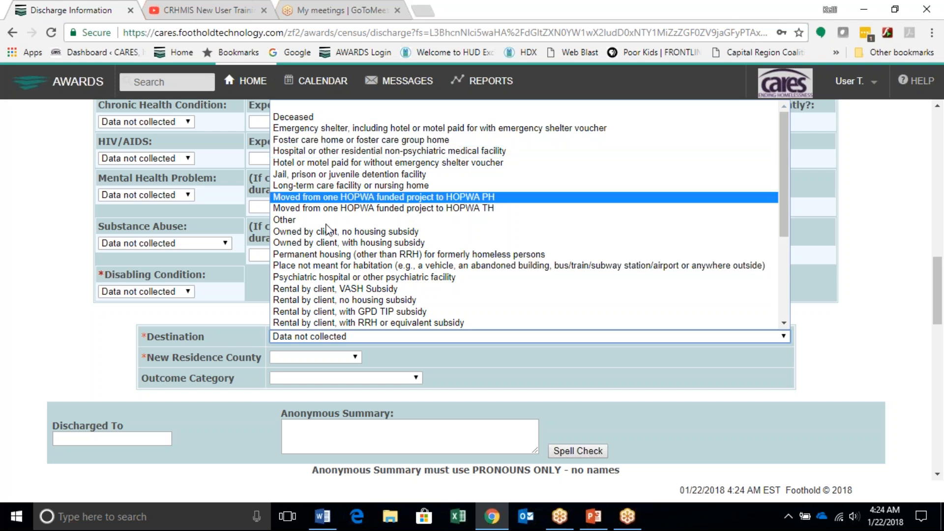
click(324, 265)
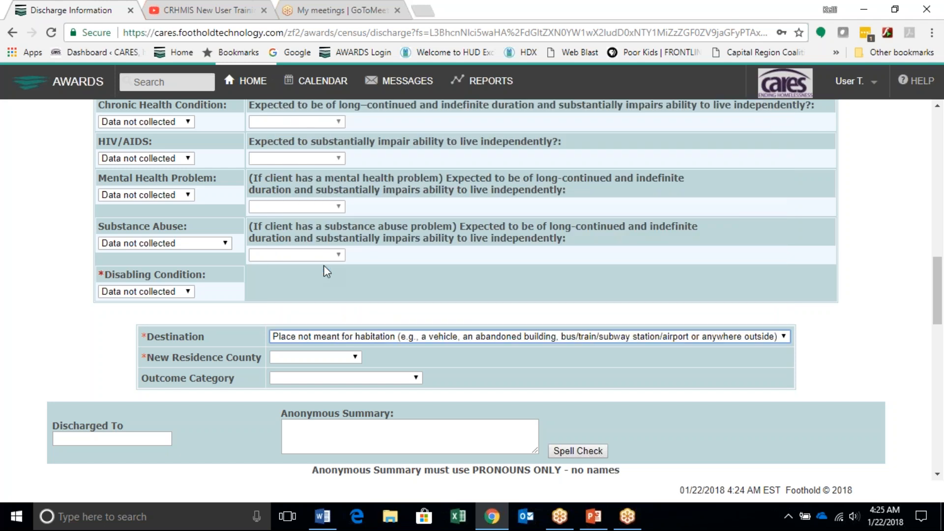
click(273, 358)
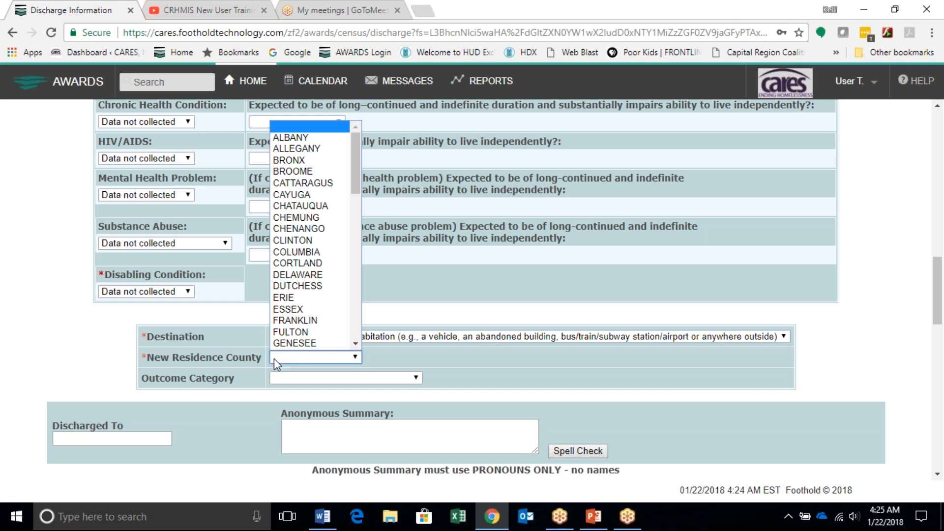
click(322, 135)
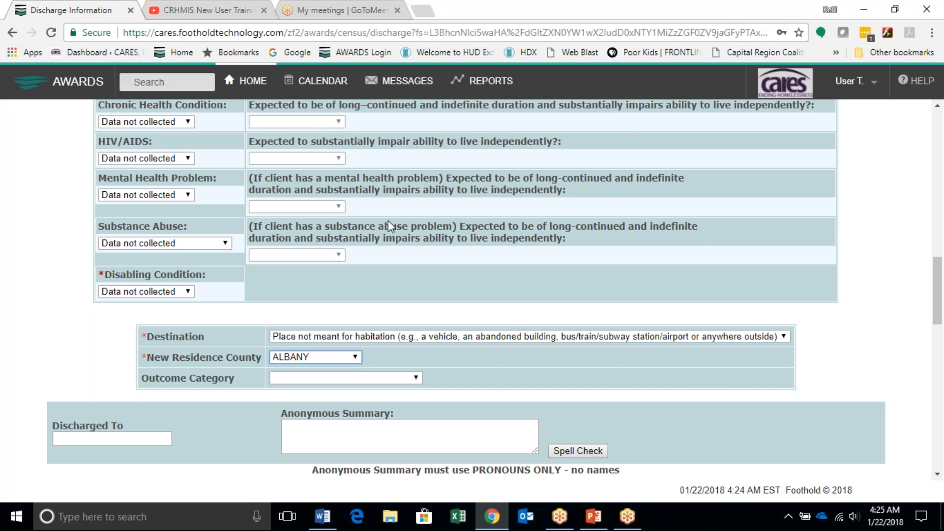
Leave the discharge notes and summaries blank and submit the client's discharge
scroll(391, 223, down, 4)
scroll(406, 231, down, 1)
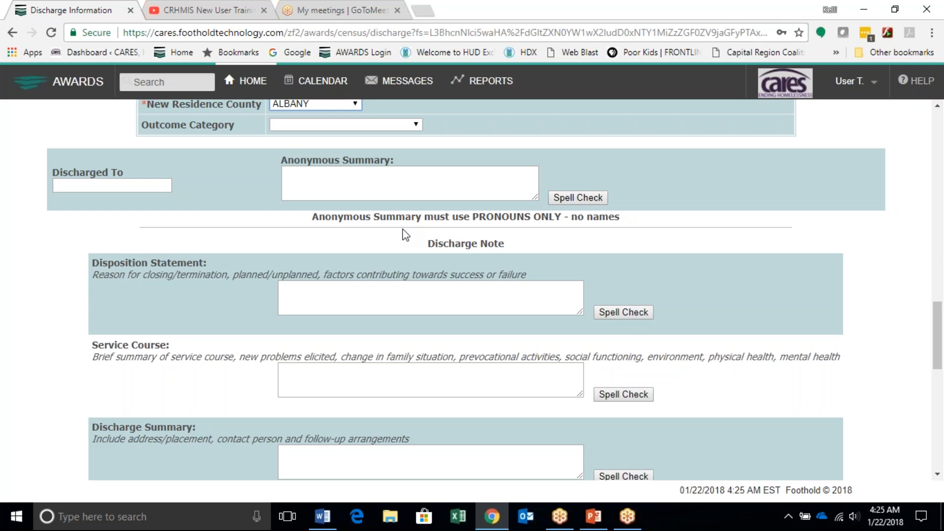
scroll(404, 235, down, 7)
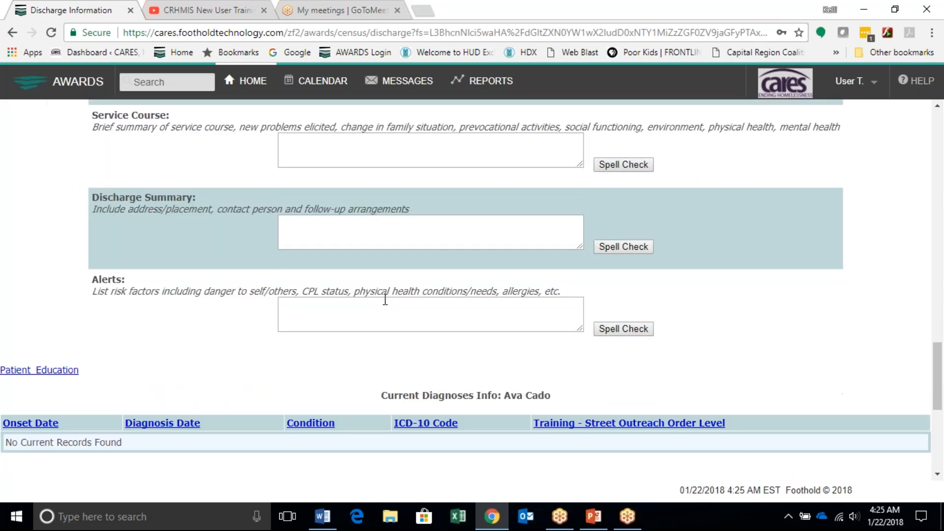
scroll(385, 300, down, 5)
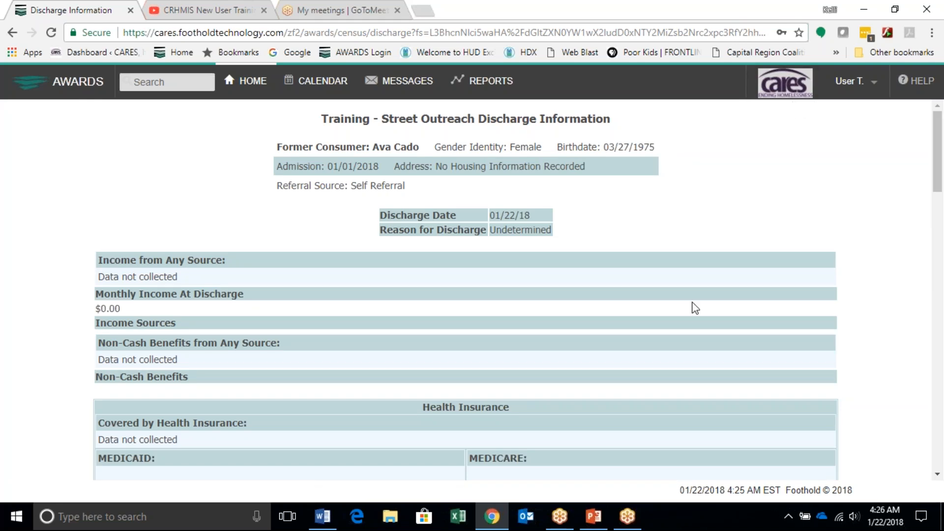
scroll(695, 308, down, 3)
scroll(694, 308, down, 4)
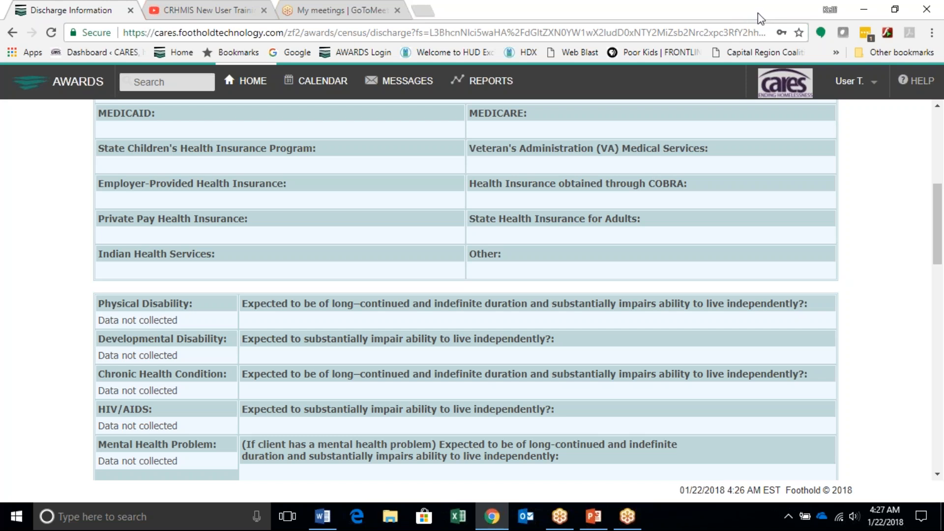
click(932, 29)
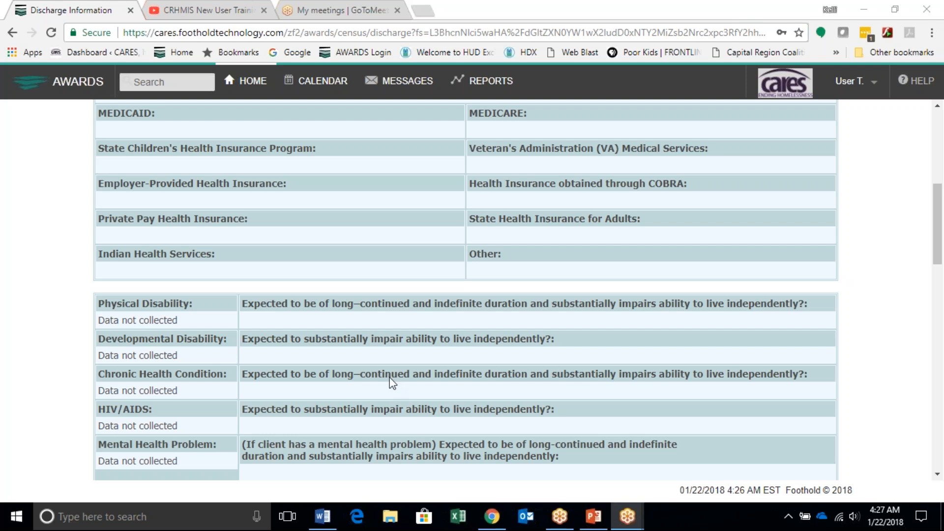